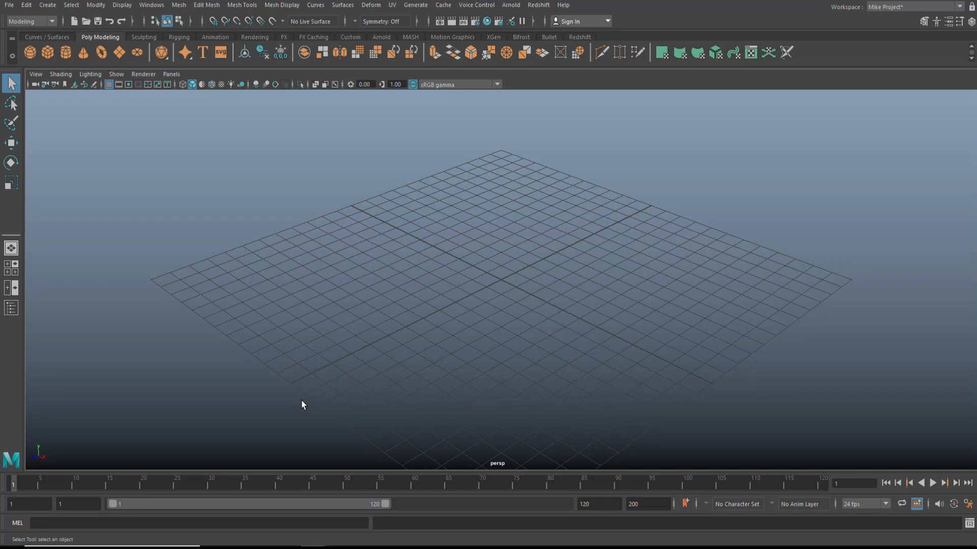
Step: Create a polygon cylinder with 8 axis subdivisions and 0 cap subdivisions
{"action": "left_click_drag", "start_coordinate": [370, 334], "coordinate": [434, 335], "text": "alt"}
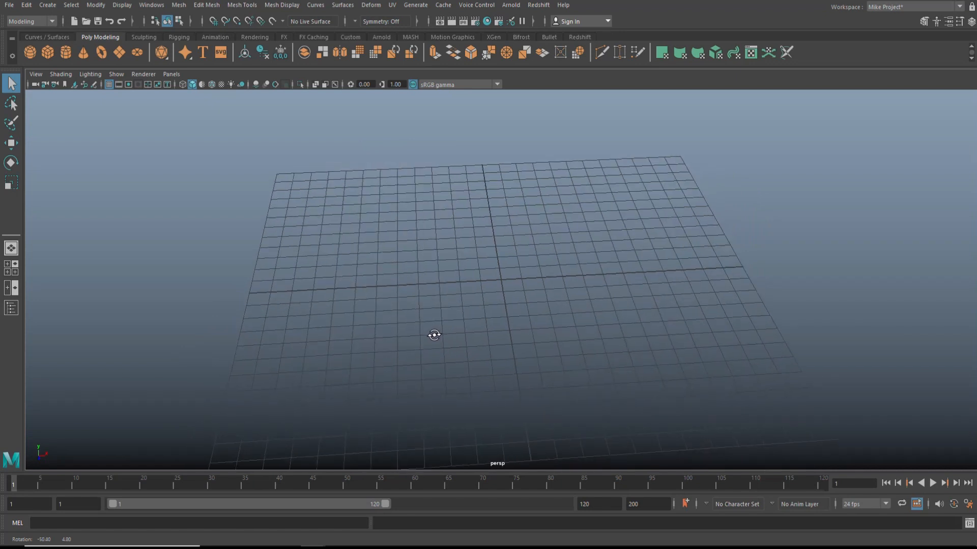
{"action": "left_click", "coordinate": [66, 52]}
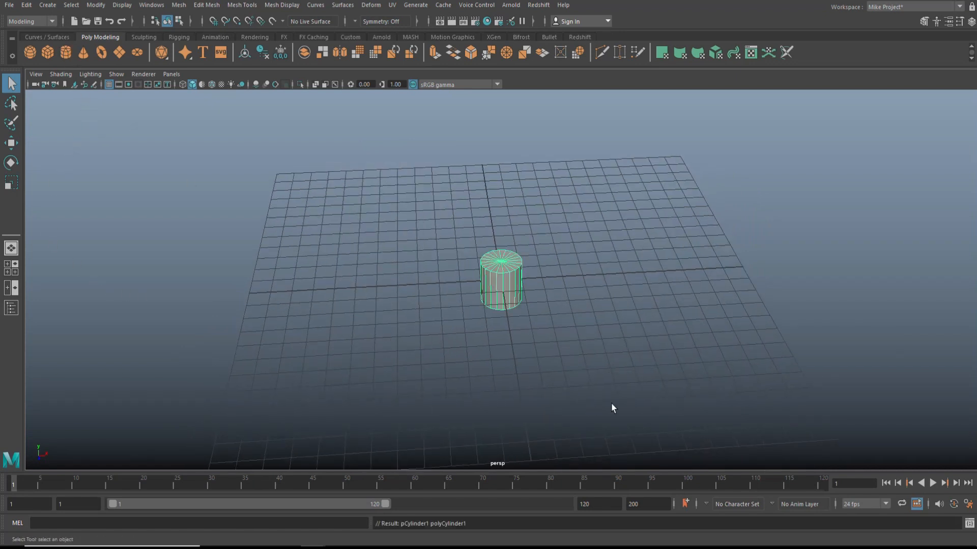
{"action": "key", "text": "ctrl+a"}
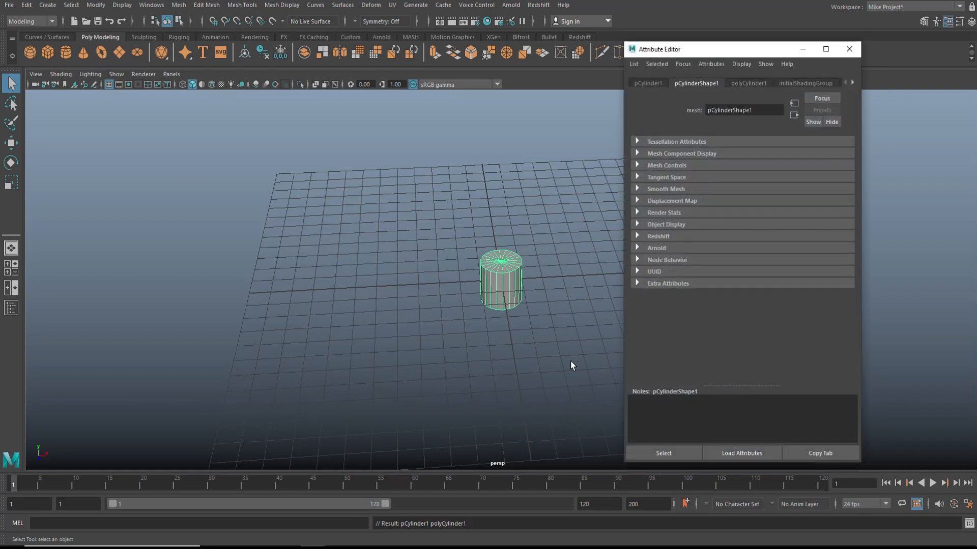
{"action": "left_click", "coordinate": [749, 82]}
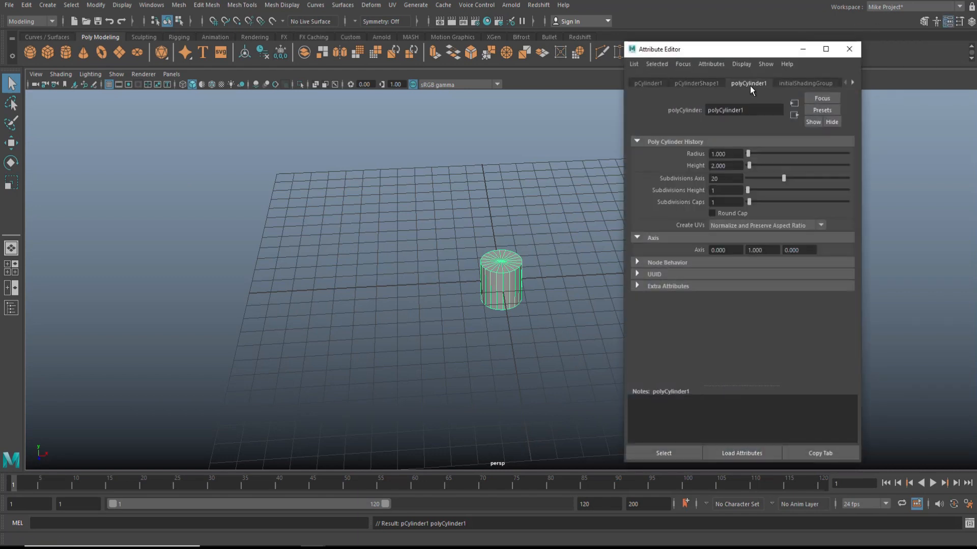
{"action": "double_click", "coordinate": [725, 178]}
{"action": "type", "text": "8"}
{"action": "key", "text": "Return"}
{"action": "key", "text": "Tab"}
{"action": "key", "text": "Tab"}
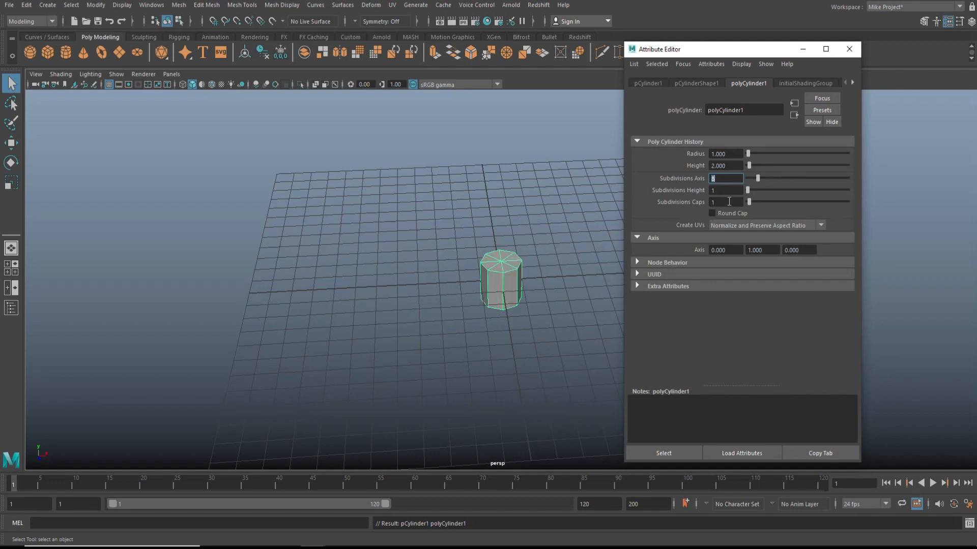
{"action": "type", "text": "0"}
{"action": "key", "text": "Return"}
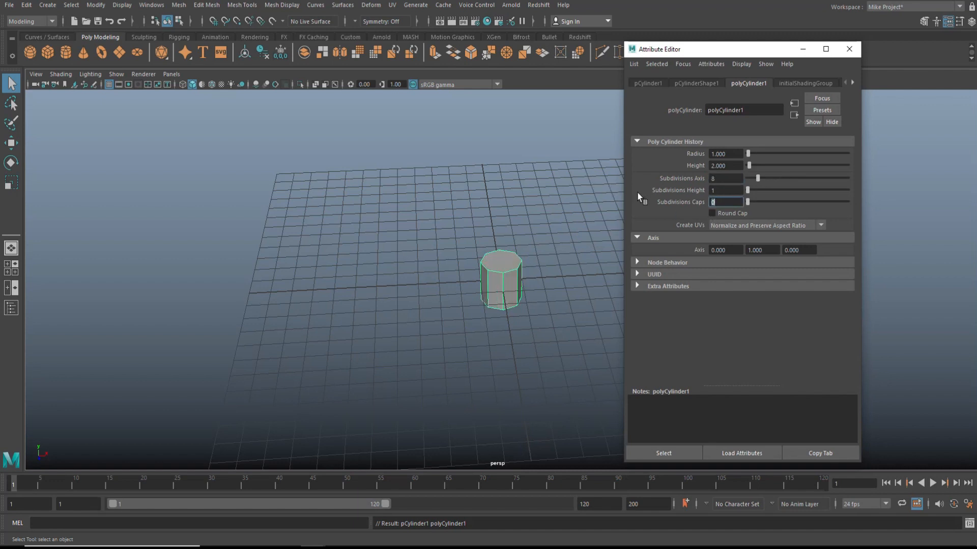
Step: Delete the top and bottom cap faces of the cylinder to leave an open tube
{"action": "right_click_drag", "start_coordinate": [500, 258], "coordinate": [504, 286]}
{"action": "left_click", "coordinate": [501, 268]}
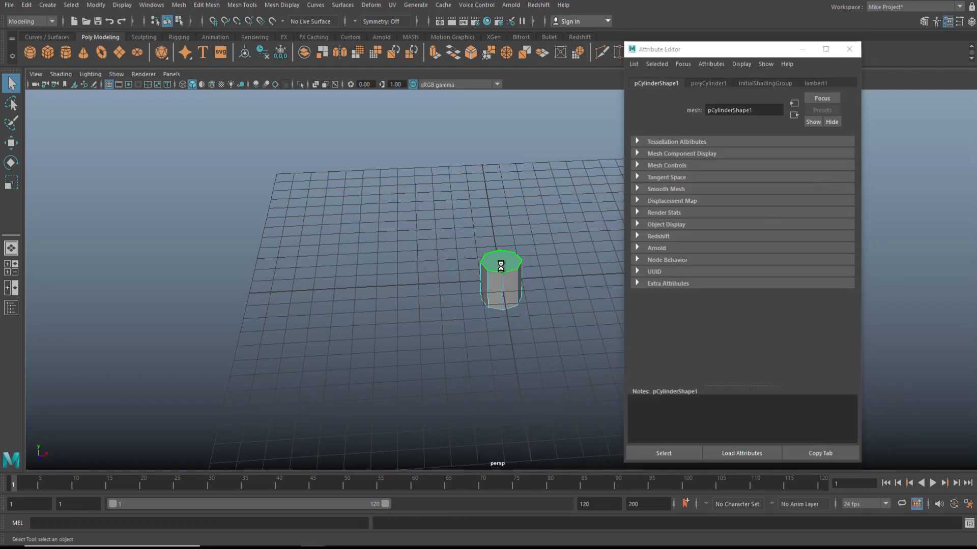
{"action": "key", "text": "Delete"}
{"action": "left_click_drag", "start_coordinate": [502, 357], "coordinate": [501, 346], "text": "alt"}
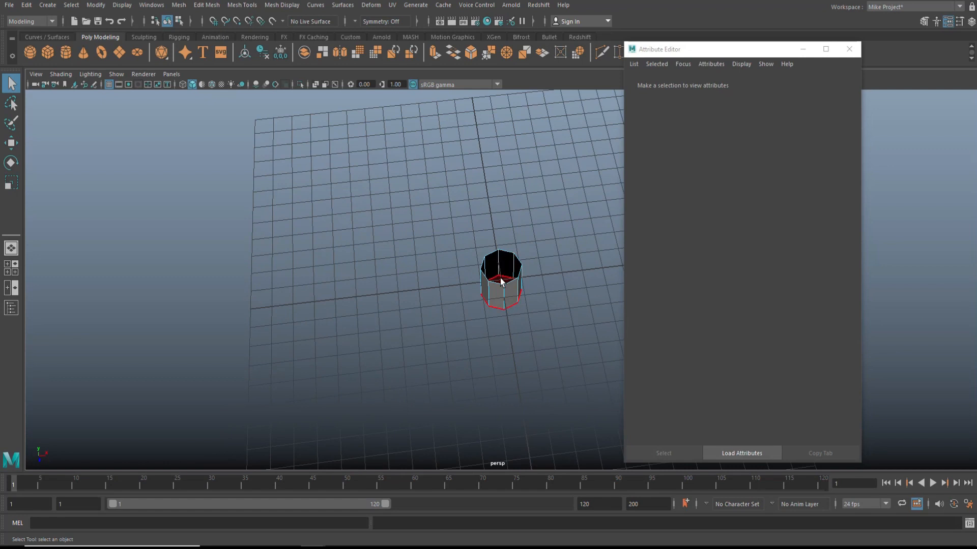
{"action": "left_click", "coordinate": [502, 282]}
{"action": "key", "text": "Delete"}
Step: Rotate the open tube 90 degrees about the Z axis so it lies horizontally, and close its attribute settings
{"action": "right_click_drag", "start_coordinate": [504, 267], "coordinate": [567, 246]}
{"action": "key", "text": "e"}
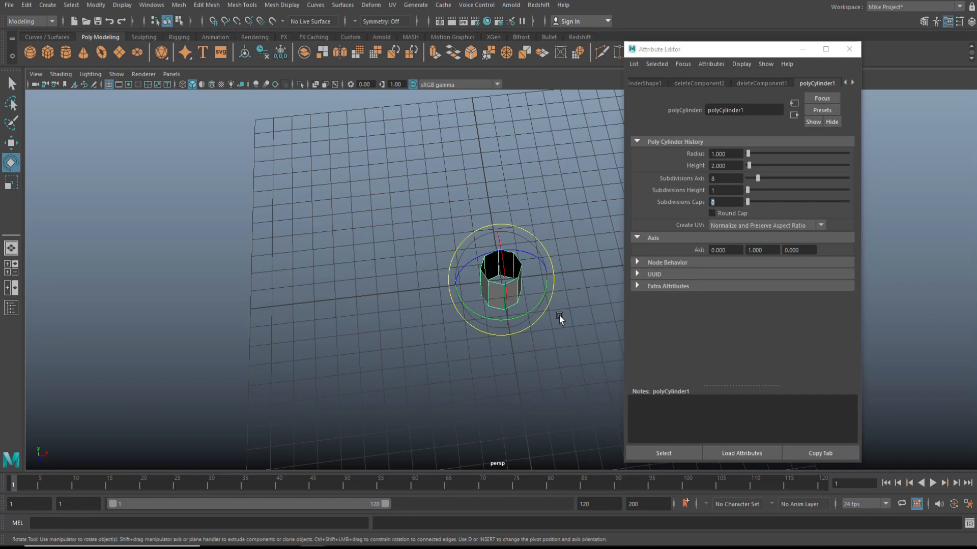
{"action": "left_click_drag", "start_coordinate": [473, 261], "coordinate": [447, 300]}
{"action": "key", "text": "ctrl+z"}
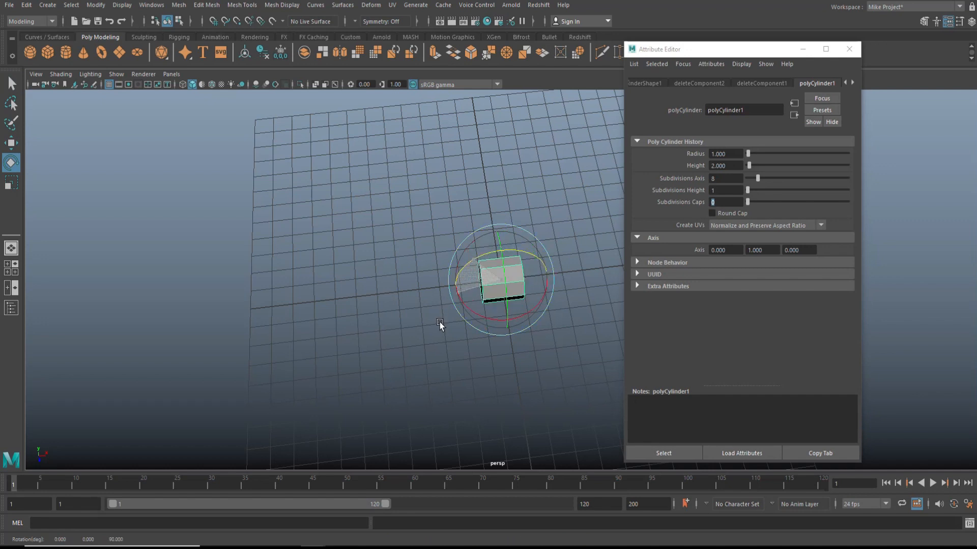
{"action": "left_click", "coordinate": [849, 50]}
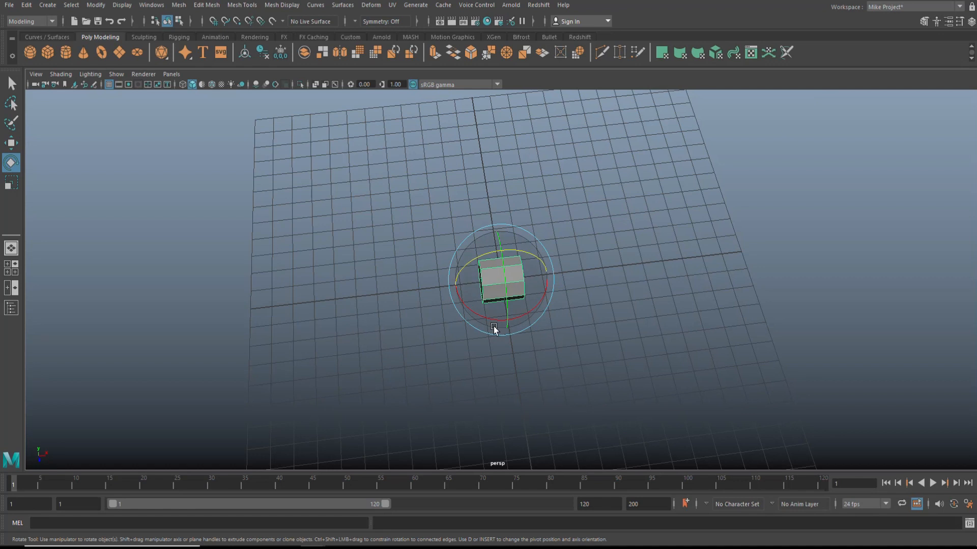
Step: Move the tube along negative X away from the grid centre and switch to the front view
{"action": "key", "text": "w"}
{"action": "left_click_drag", "start_coordinate": [546, 273], "coordinate": [395, 305]}
{"action": "left_click", "coordinate": [10, 269]}
{"action": "key", "text": "space"}
{"action": "key", "text": "space"}
Step: Move the vertices of the tube end facing the origin back to shorten it, and scale that ring to about twice its size
{"action": "right_click_drag", "start_coordinate": [285, 268], "coordinate": [268, 230]}
{"action": "left_click_drag", "start_coordinate": [267, 219], "coordinate": [351, 386]}
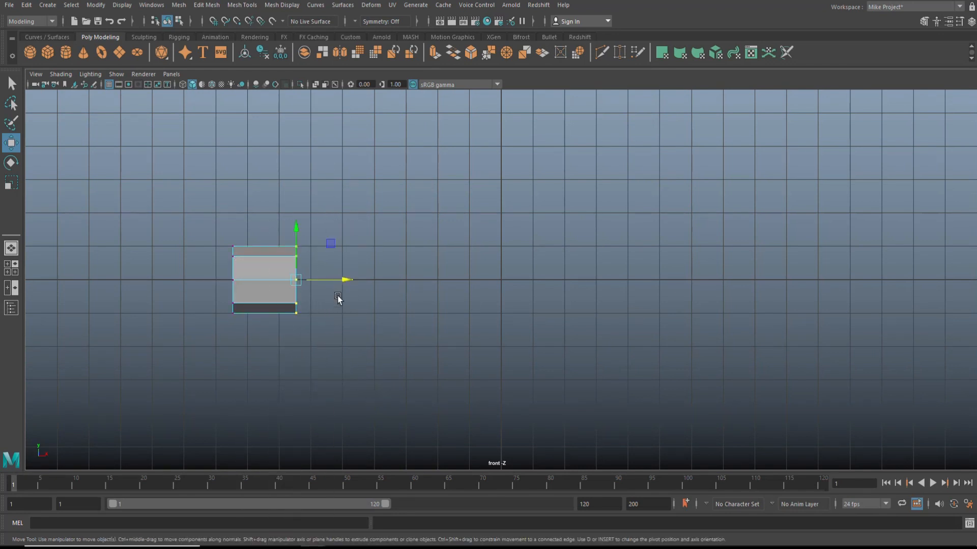
{"action": "left_click_drag", "start_coordinate": [345, 280], "coordinate": [288, 283]}
{"action": "key", "text": "r"}
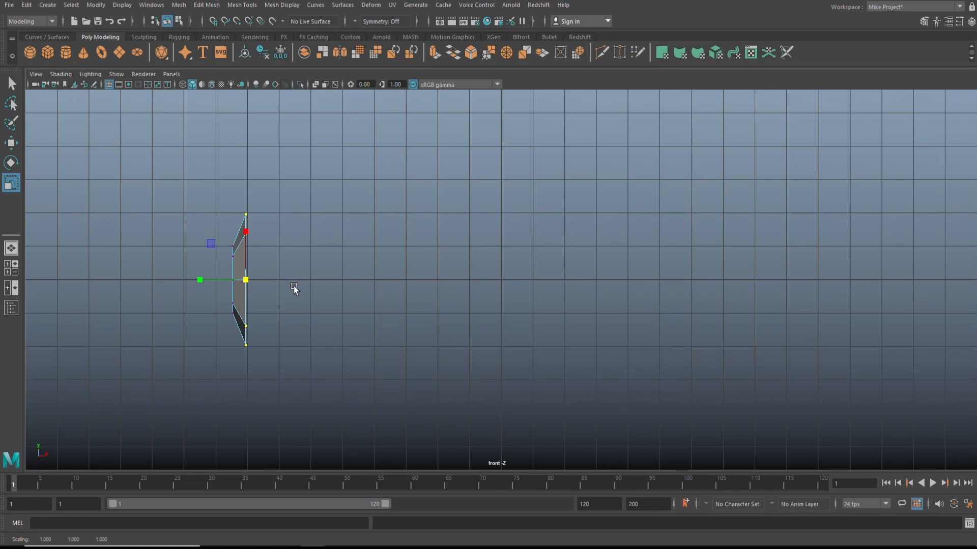
{"action": "key", "text": "g"}
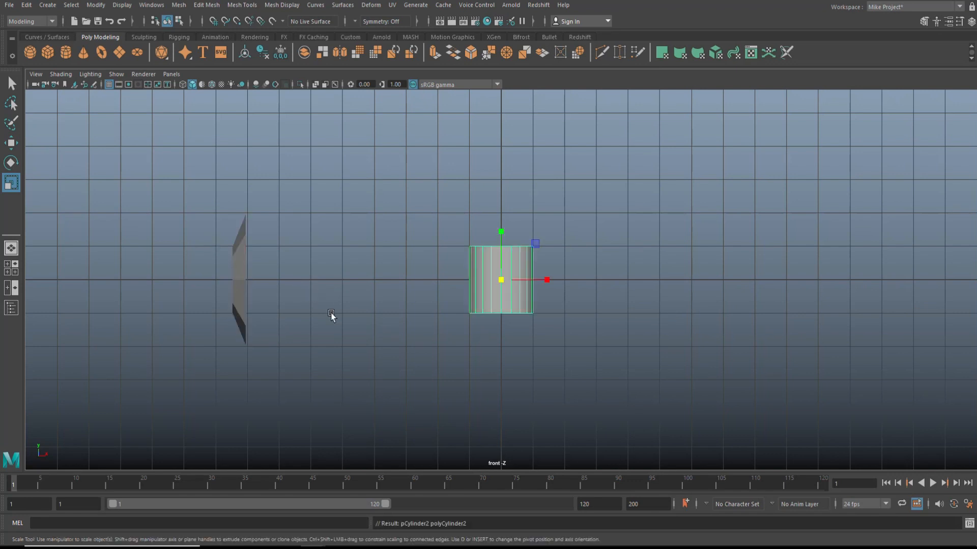
{"action": "key", "text": "Delete"}
Step: Extrude the wide open edge loop of the tube a short distance along positive X
{"action": "left_click", "coordinate": [242, 260]}
{"action": "right_click", "coordinate": [242, 261]}
{"action": "left_click", "coordinate": [248, 240]}
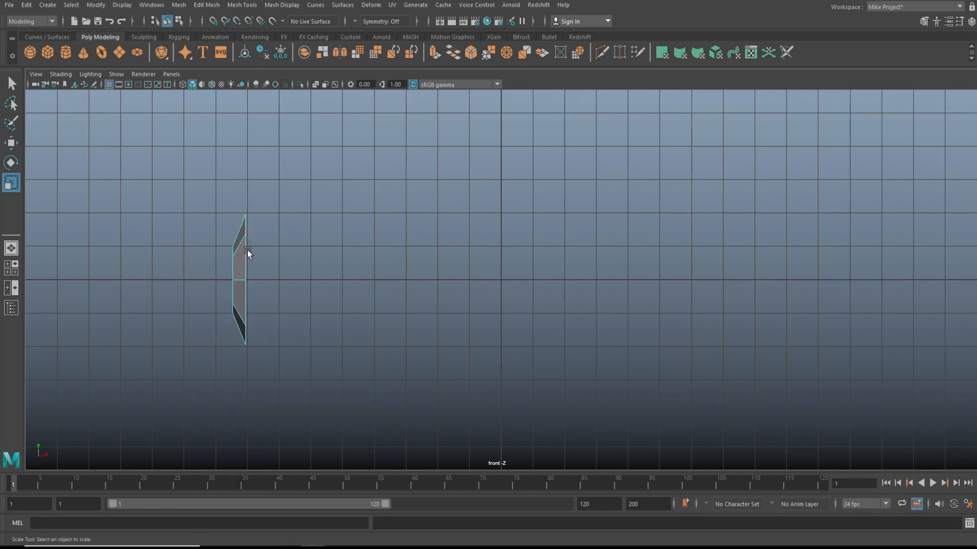
{"action": "left_click", "coordinate": [248, 272]}
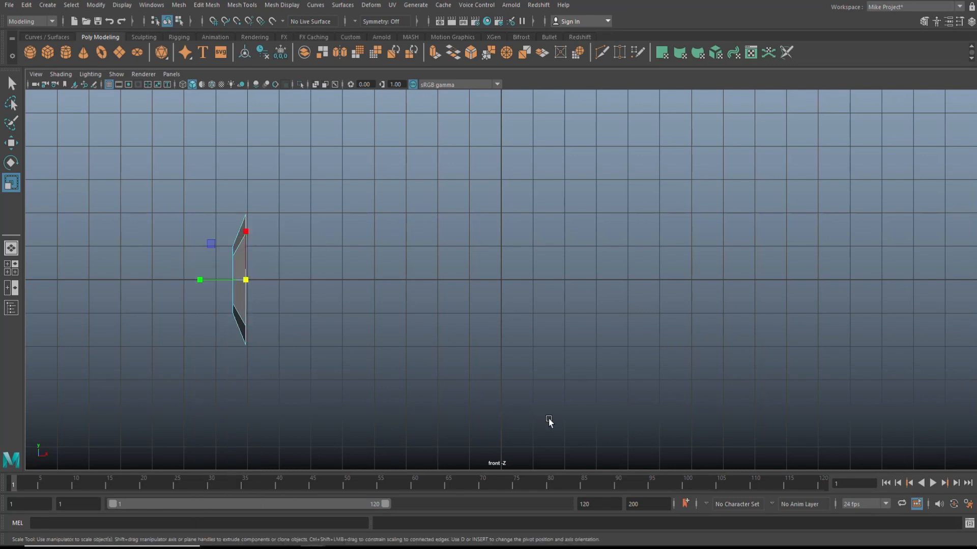
{"action": "key", "text": "ctrl+e"}
{"action": "key", "text": "w"}
{"action": "left_click_drag", "start_coordinate": [303, 280], "coordinate": [312, 282]}
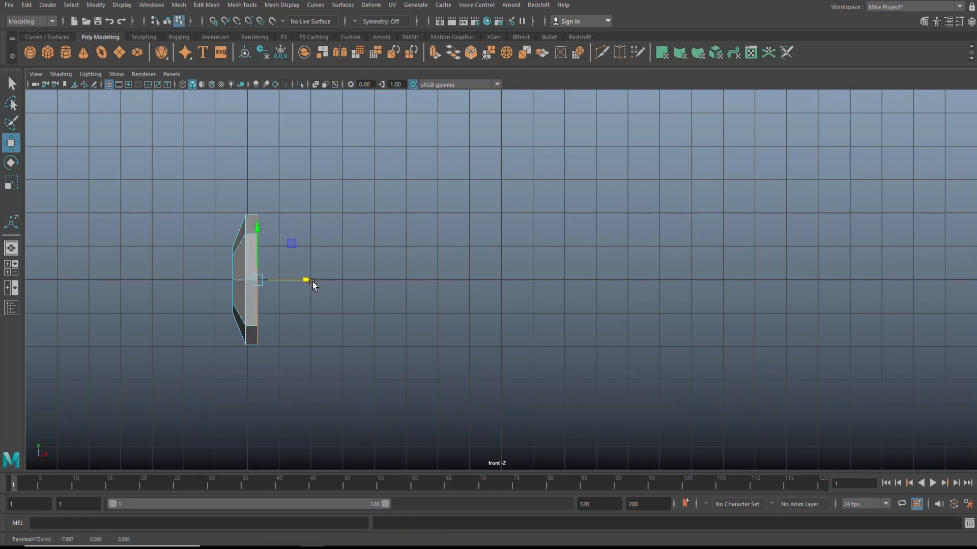
Step: Extend the head with two more straight edge extrusions along positive X, the first longer than the second
{"action": "key", "text": "ctrl+e"}
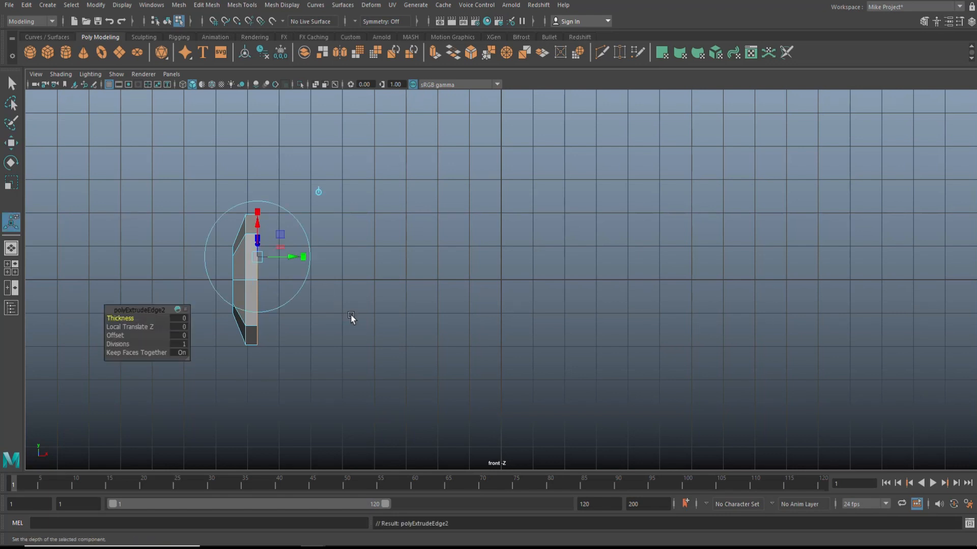
{"action": "key", "text": "w"}
{"action": "left_click_drag", "start_coordinate": [306, 279], "coordinate": [349, 282]}
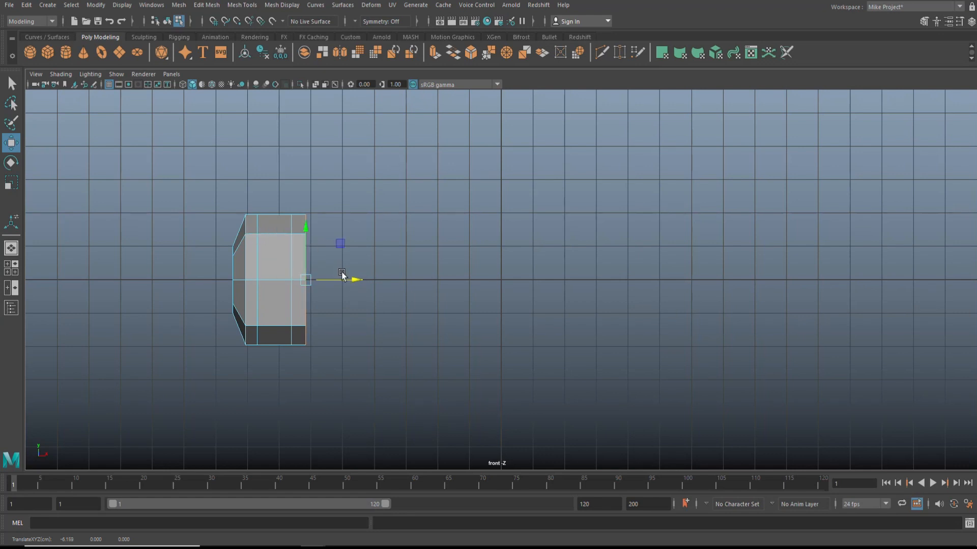
Step: Extrude the head's open edge once more along X, scale it to 0.5, and nudge it back slightly to taper the end
{"action": "key", "text": "ctrl+e"}
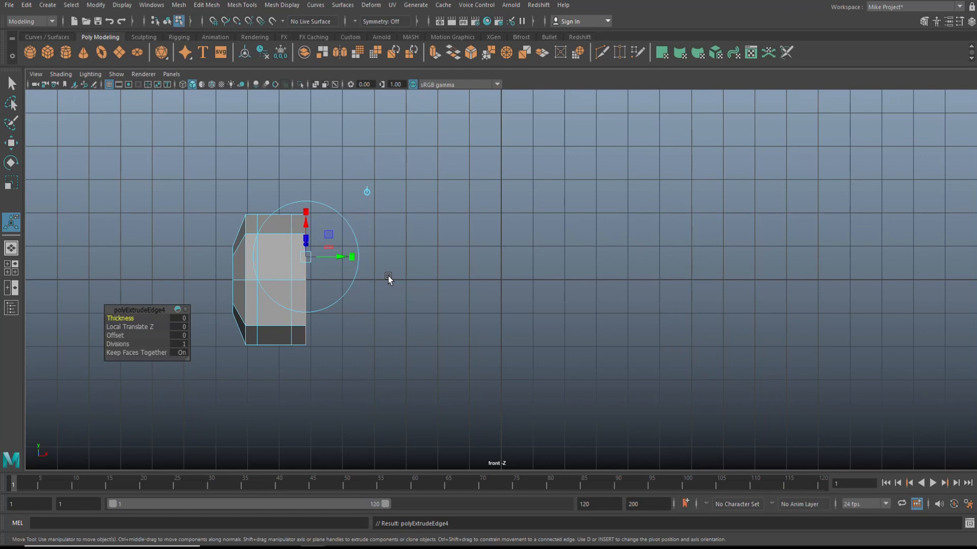
{"action": "key", "text": "w"}
{"action": "left_click_drag", "start_coordinate": [353, 280], "coordinate": [369, 283]}
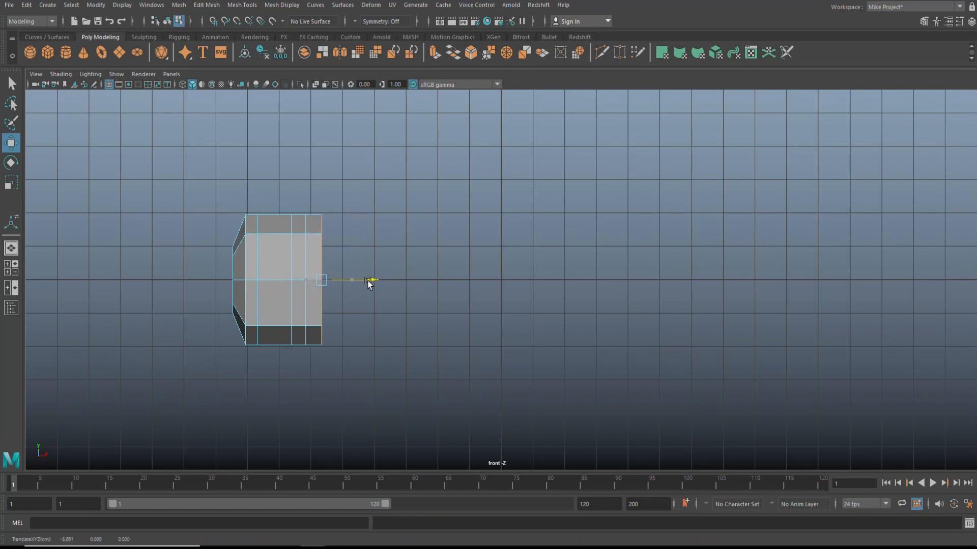
{"action": "key", "text": "r"}
{"action": "left_click_drag", "start_coordinate": [322, 280], "coordinate": [278, 293]}
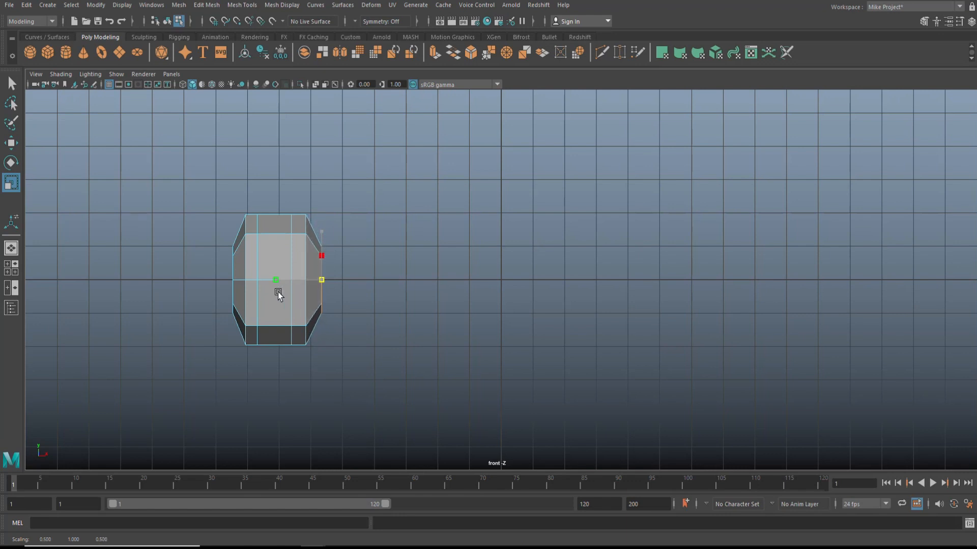
{"action": "left_click_drag", "start_coordinate": [278, 292], "coordinate": [278, 292]}
{"action": "key", "text": "w"}
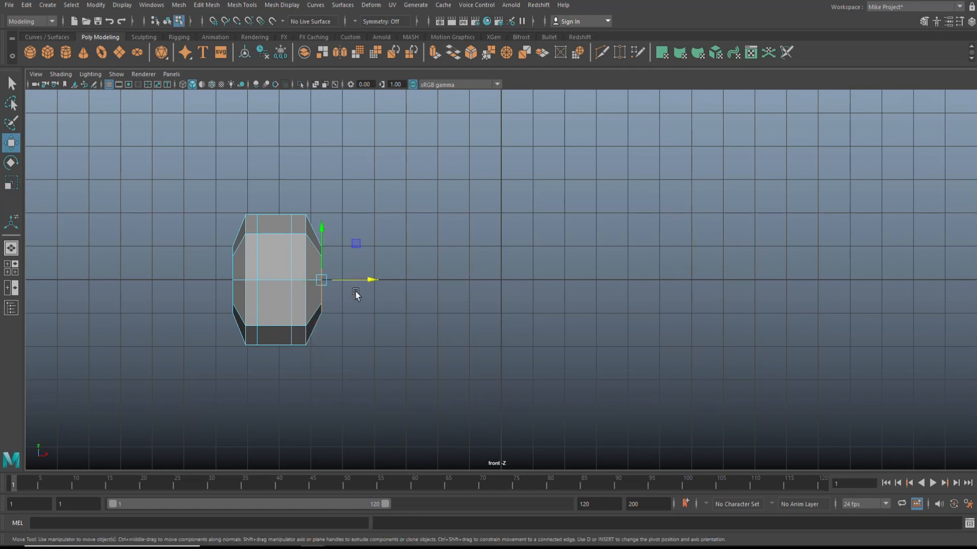
{"action": "left_click_drag", "start_coordinate": [366, 284], "coordinate": [368, 283]}
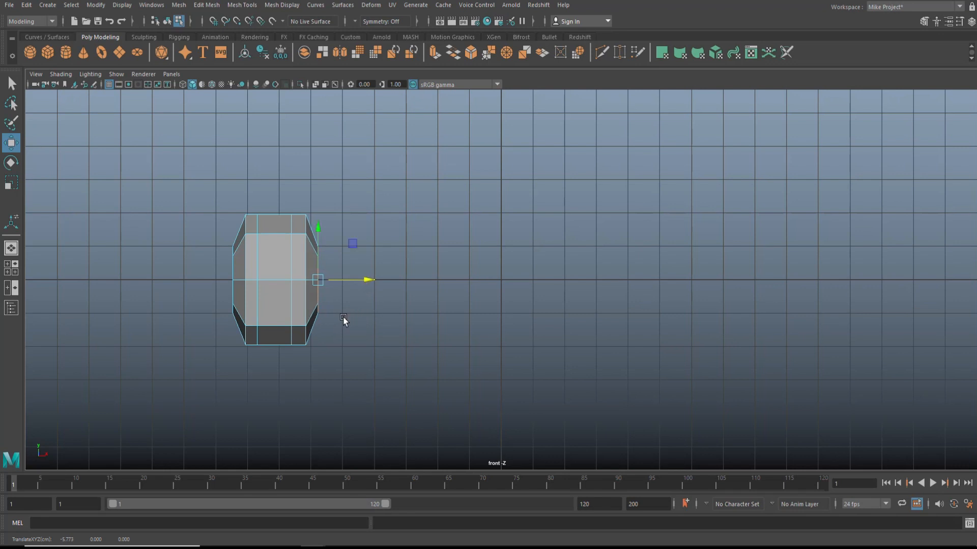
Step: Extrude the narrowed open edge far along positive X to form a long straight shaft
{"action": "right_click_drag", "start_coordinate": [344, 320], "coordinate": [314, 361], "text": "shift"}
{"action": "key", "text": "w"}
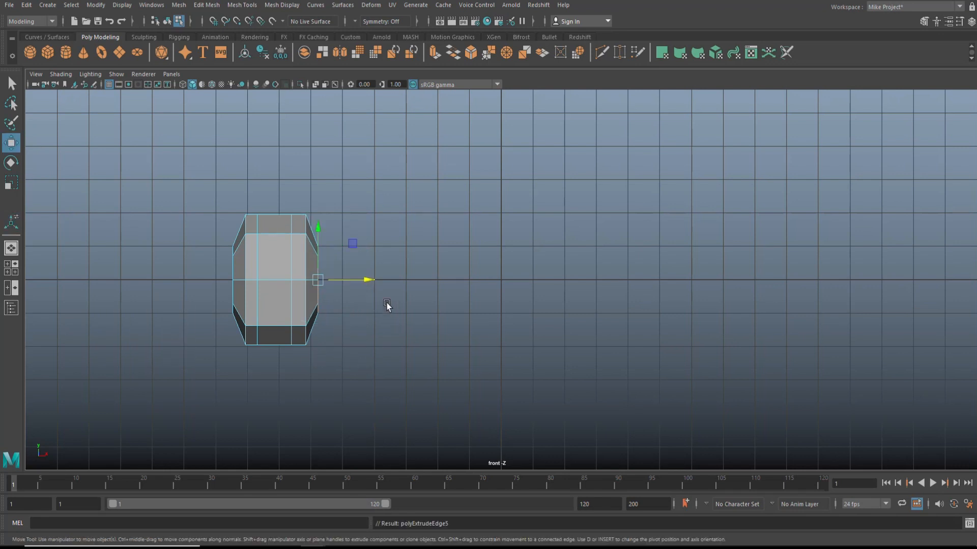
{"action": "left_click_drag", "start_coordinate": [365, 284], "coordinate": [816, 307]}
{"action": "middle_click_drag", "start_coordinate": [595, 366], "coordinate": [358, 382], "text": "alt"}
{"action": "scroll", "coordinate": [366, 382], "scroll_direction": "up", "scroll_amount": 1}
Step: Extrude the shaft's open end outward into a step, and extrude it again along X with enlargement to form a flared end
{"action": "key", "text": "ctrl+e"}
{"action": "key", "text": "r"}
{"action": "scroll", "coordinate": [569, 333], "scroll_direction": "down", "scroll_amount": 1}
{"action": "left_click_drag", "start_coordinate": [540, 289], "coordinate": [613, 293]}
{"action": "key", "text": "w"}
{"action": "key", "text": "r"}
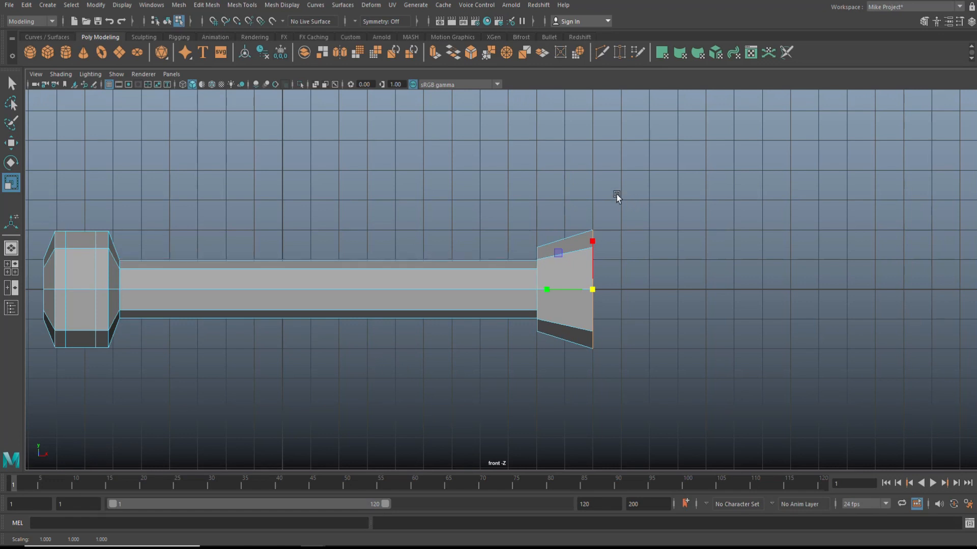
Step: Insert seven edge loops along the shaft, one at a time at section midpoints, dividing it into eight equal sections
{"action": "key", "text": "g"}
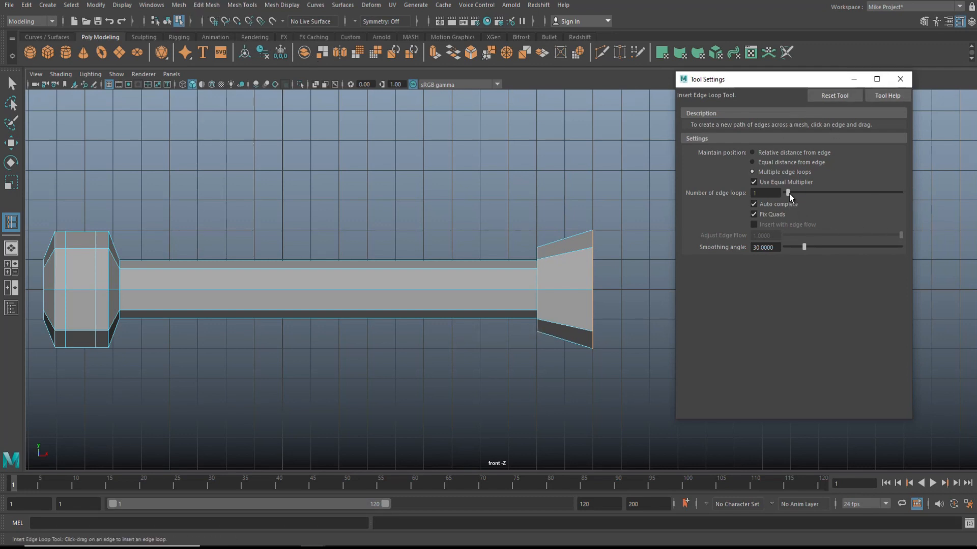
{"action": "left_click", "coordinate": [754, 182]}
{"action": "left_click_drag", "start_coordinate": [341, 289], "coordinate": [328, 289]}
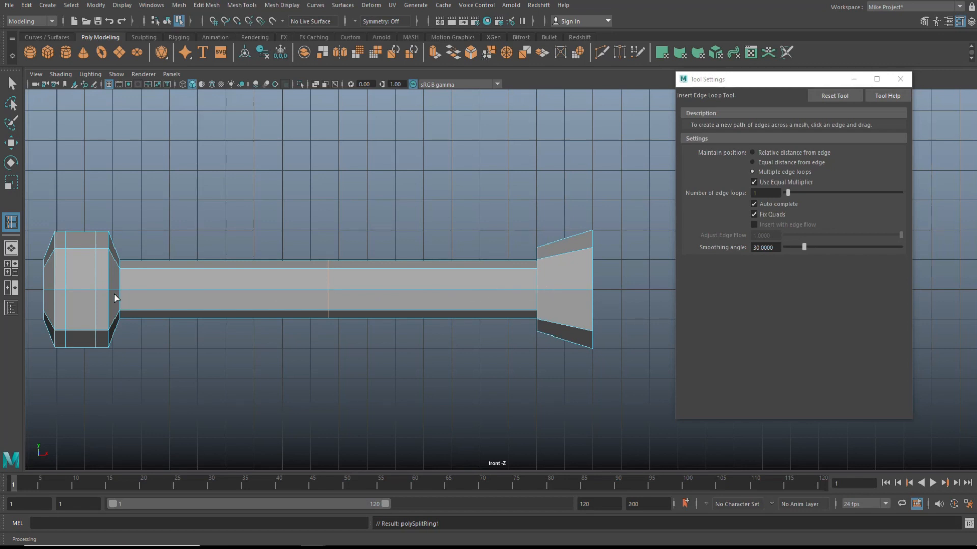
{"action": "left_click", "coordinate": [236, 290]}
{"action": "left_click", "coordinate": [384, 289]}
{"action": "left_click", "coordinate": [174, 288]}
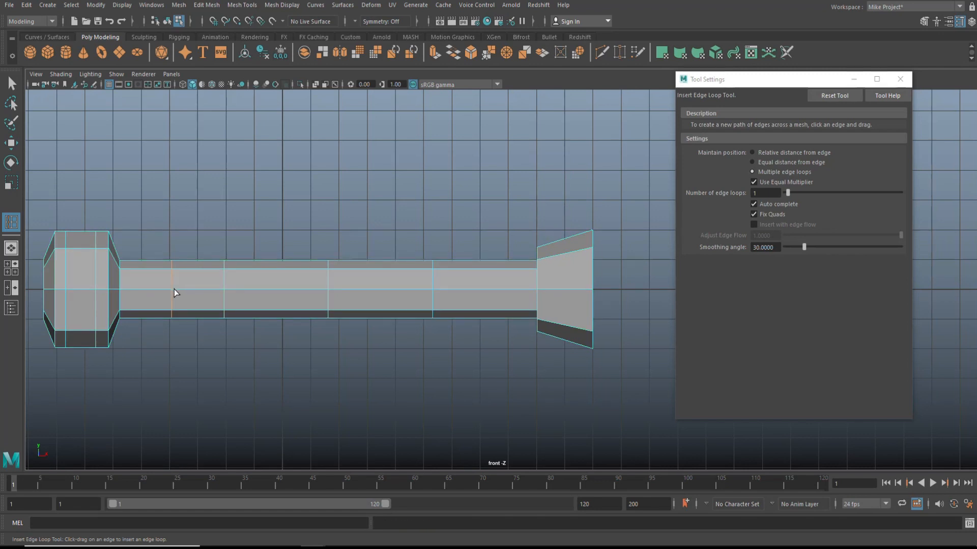
{"action": "left_click", "coordinate": [283, 290]}
{"action": "left_click", "coordinate": [391, 291]}
{"action": "key", "text": "q"}
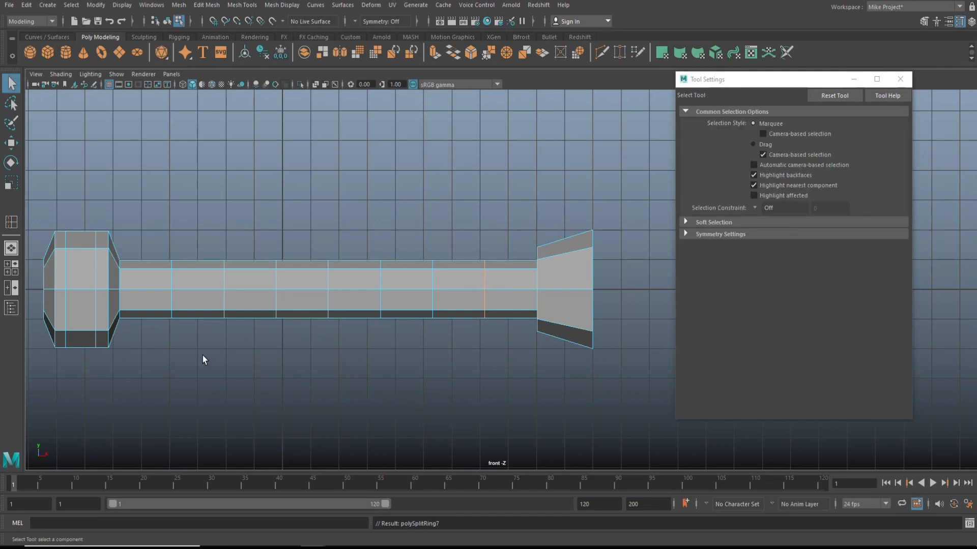
Step: Bevel only the seven inserted edge loops around the shaft with a fraction of 0.15, leaving the lengthwise edges out of the selection
{"action": "right_click_drag", "start_coordinate": [209, 223], "coordinate": [212, 198]}
{"action": "left_click_drag", "start_coordinate": [163, 231], "coordinate": [483, 402]}
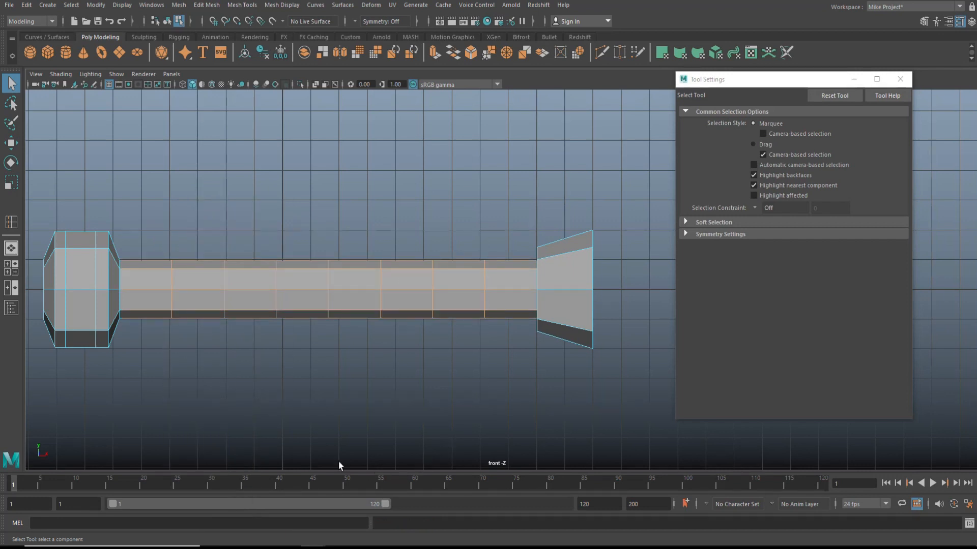
{"action": "left_click_drag", "start_coordinate": [146, 231], "coordinate": [148, 333], "text": "ctrl"}
{"action": "left_click_drag", "start_coordinate": [200, 234], "coordinate": [197, 375], "text": "ctrl"}
{"action": "left_click_drag", "start_coordinate": [250, 246], "coordinate": [267, 395], "text": "ctrl"}
{"action": "left_click_drag", "start_coordinate": [304, 247], "coordinate": [315, 376], "text": "ctrl"}
{"action": "left_click_drag", "start_coordinate": [351, 248], "coordinate": [375, 409], "text": "ctrl"}
{"action": "left_click_drag", "start_coordinate": [400, 237], "coordinate": [429, 395], "text": "ctrl"}
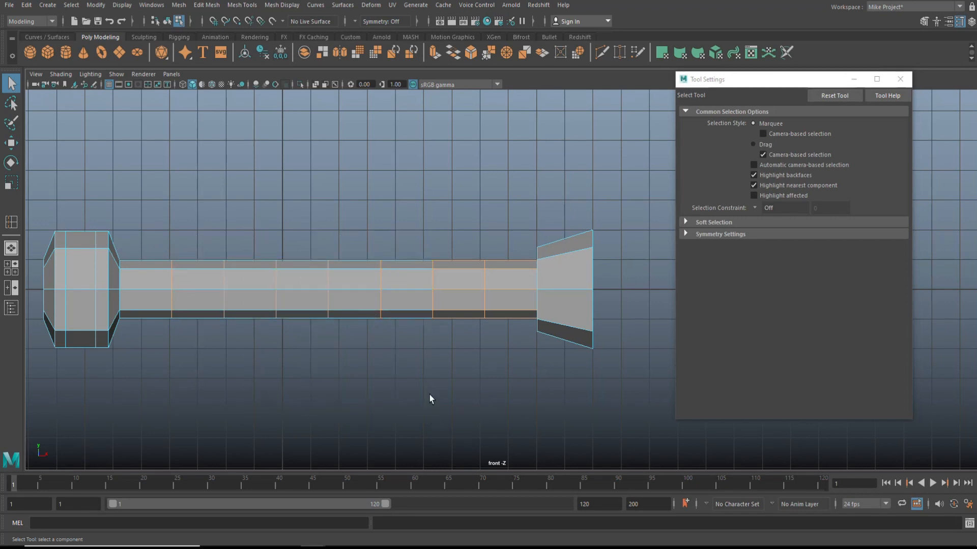
{"action": "left_click_drag", "start_coordinate": [460, 233], "coordinate": [477, 337], "text": "ctrl"}
{"action": "key", "text": "ctrl+b"}
{"action": "left_click", "coordinate": [153, 318]}
{"action": "type", "text": "0.15"}
{"action": "key", "text": "Return"}
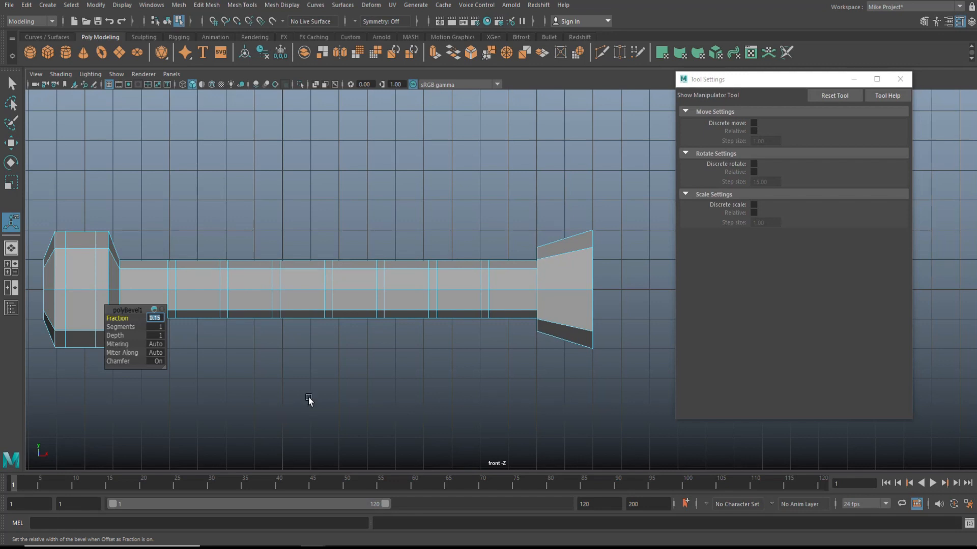
{"action": "left_click", "coordinate": [344, 399]}
Step: Try to scale up the vertices of all seven shaft rings together
{"action": "right_click_drag", "start_coordinate": [342, 260], "coordinate": [298, 258]}
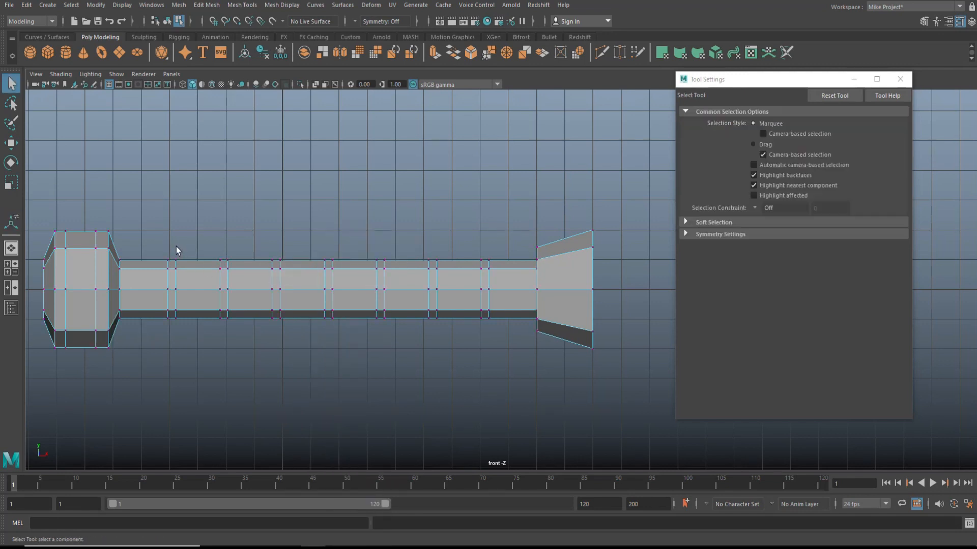
{"action": "left_click_drag", "start_coordinate": [147, 225], "coordinate": [503, 416]}
{"action": "key", "text": "r"}
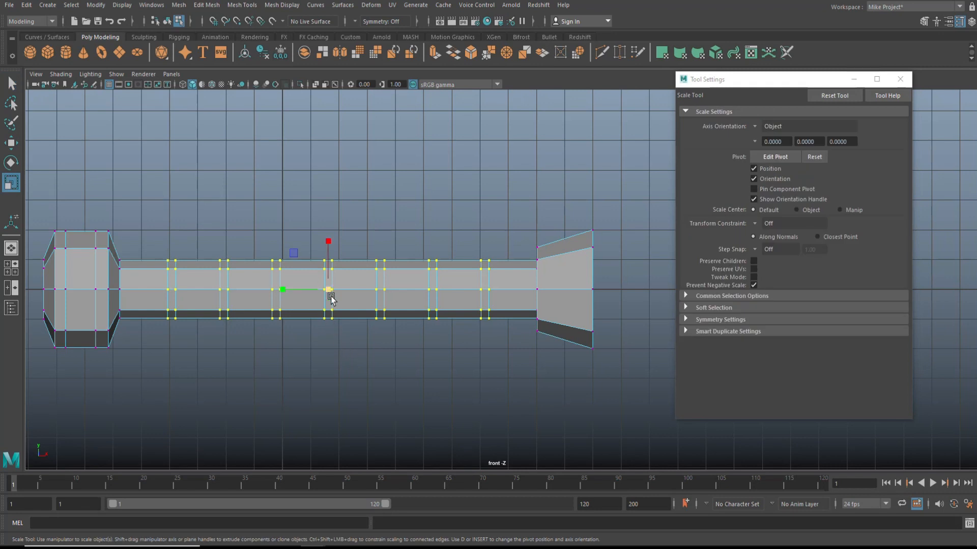
{"action": "left_click_drag", "start_coordinate": [331, 291], "coordinate": [344, 298]}
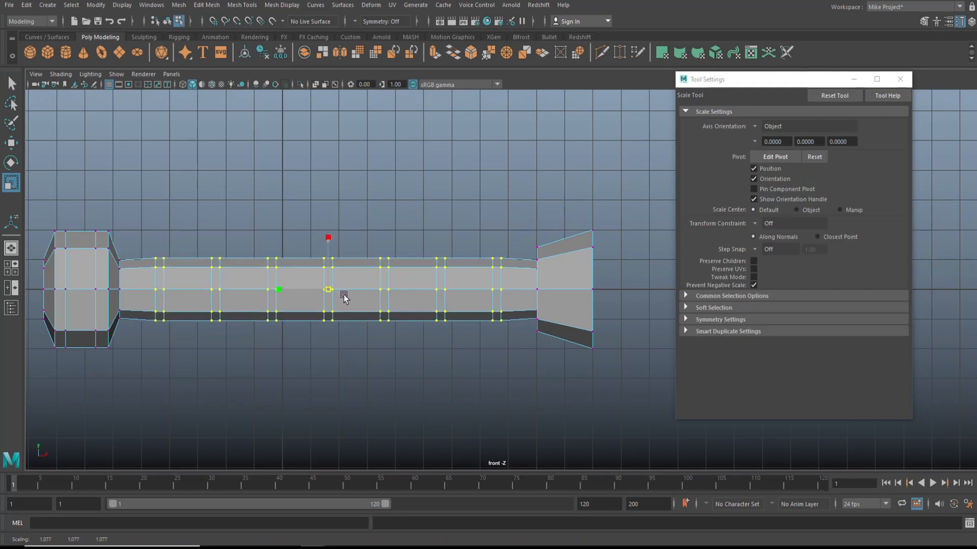
{"action": "key", "text": "ctrl+z"}
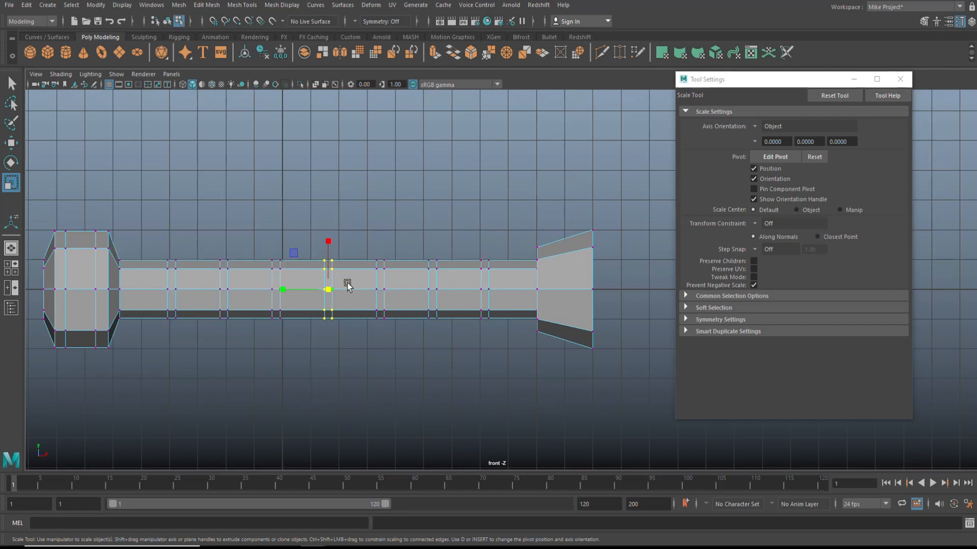
Step: Scale up the middle ring's vertices to about the head's height, and the two neighbouring rings together by a smaller amount
{"action": "left_click_drag", "start_coordinate": [328, 290], "coordinate": [371, 305]}
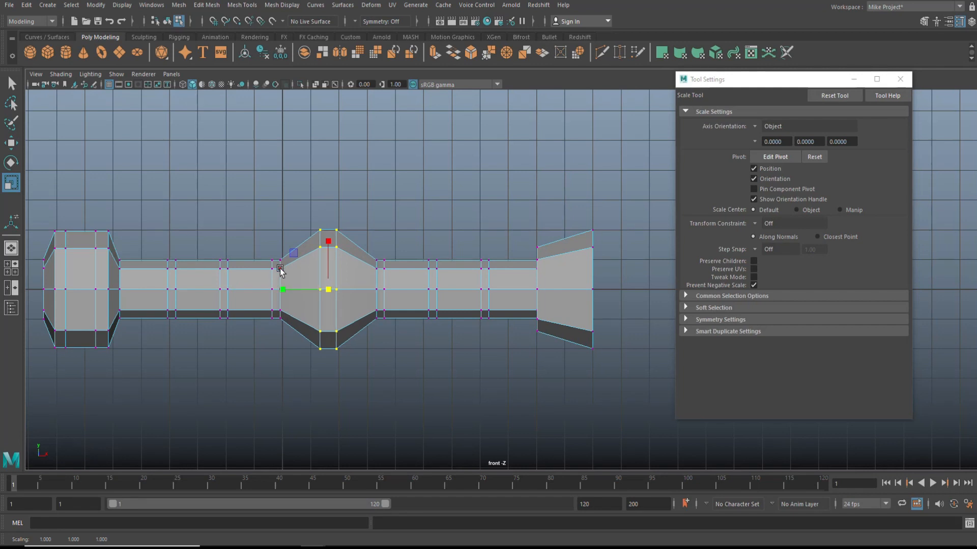
{"action": "left_click_drag", "start_coordinate": [254, 230], "coordinate": [293, 365]}
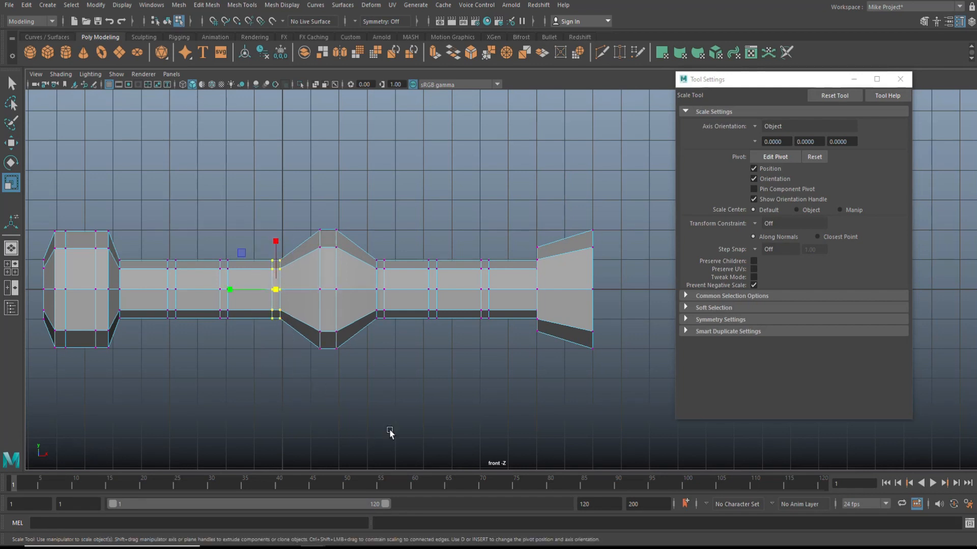
{"action": "left_click_drag", "start_coordinate": [405, 398], "coordinate": [405, 397], "text": "shift"}
{"action": "left_click_drag", "start_coordinate": [330, 294], "coordinate": [364, 322]}
Step: Scale the vertices of the second pair of rings out from the middle uniformly by about 1.22
{"action": "left_click_drag", "start_coordinate": [196, 220], "coordinate": [234, 359]}
{"action": "left_click_drag", "start_coordinate": [452, 233], "coordinate": [418, 374], "text": "shift"}
{"action": "left_click_drag", "start_coordinate": [329, 290], "coordinate": [355, 311]}
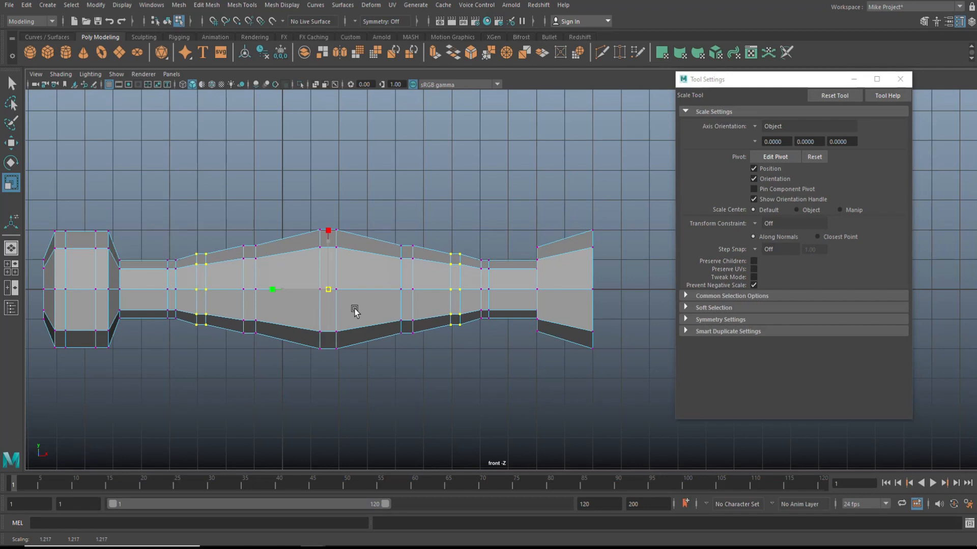
{"action": "left_click_drag", "start_coordinate": [354, 311], "coordinate": [354, 310]}
Step: Scale only the outermost pair of shaft rings uniformly by about 1.08, leaving the flared end's vertices out of the selection
{"action": "left_click_drag", "start_coordinate": [178, 371], "coordinate": [179, 372]}
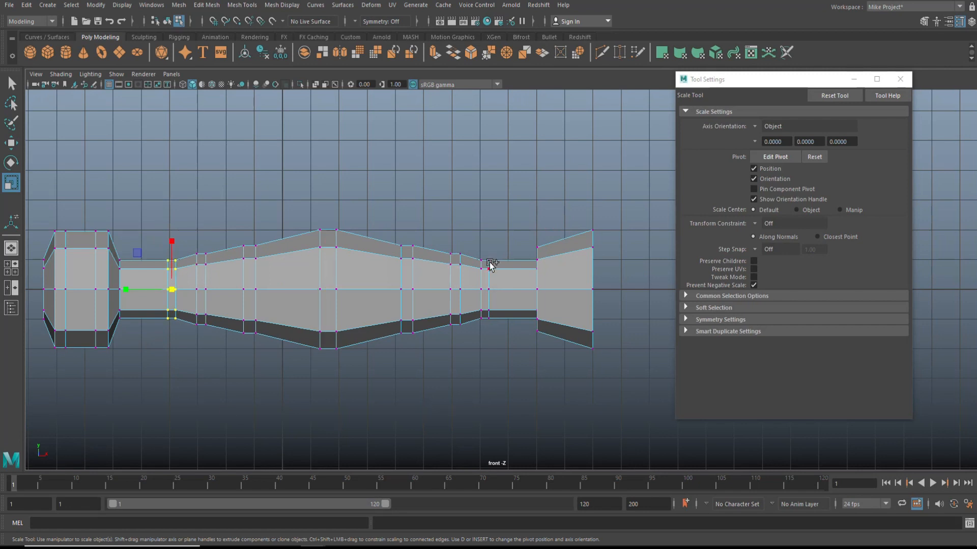
{"action": "left_click_drag", "start_coordinate": [471, 237], "coordinate": [539, 359]}
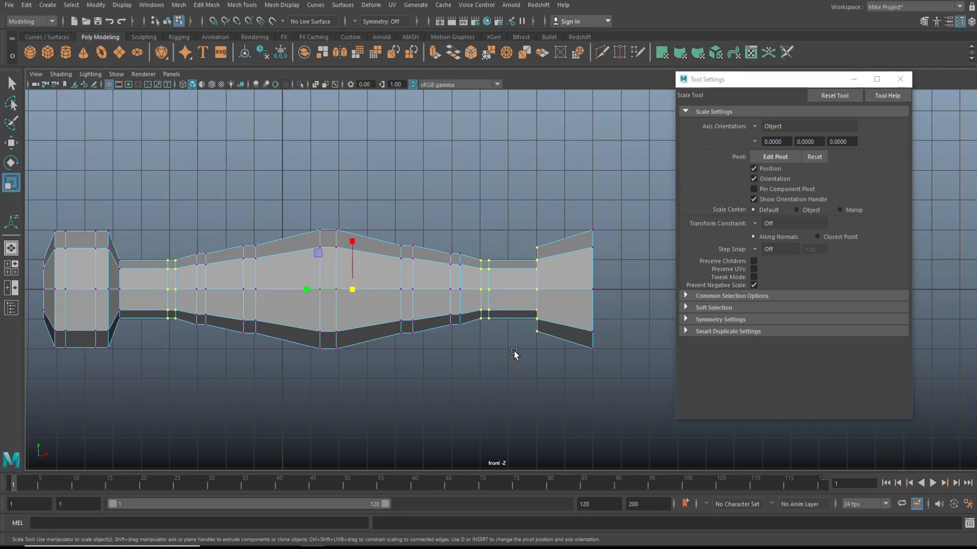
{"action": "left_click_drag", "start_coordinate": [158, 232], "coordinate": [182, 371]}
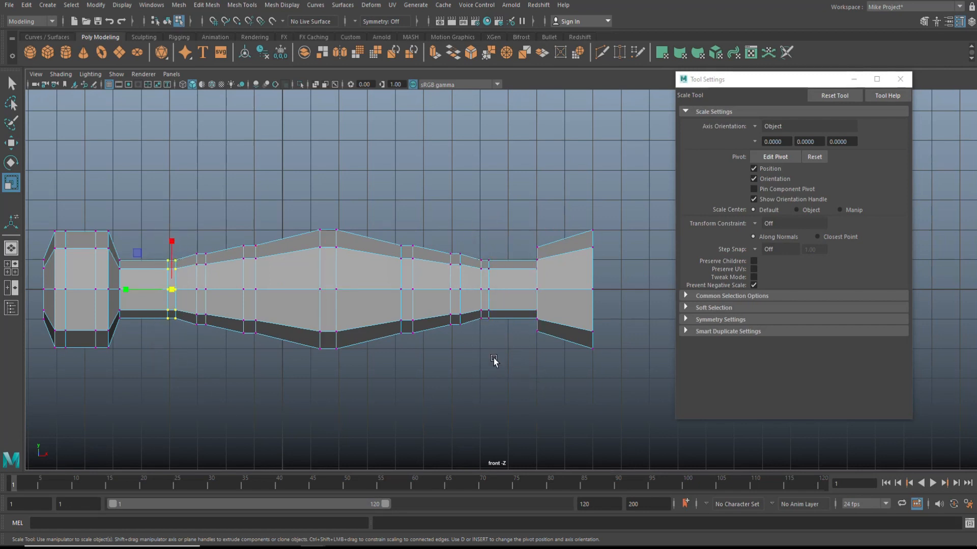
{"action": "left_click_drag", "start_coordinate": [466, 235], "coordinate": [510, 375]}
{"action": "left_click_drag", "start_coordinate": [329, 291], "coordinate": [342, 302]}
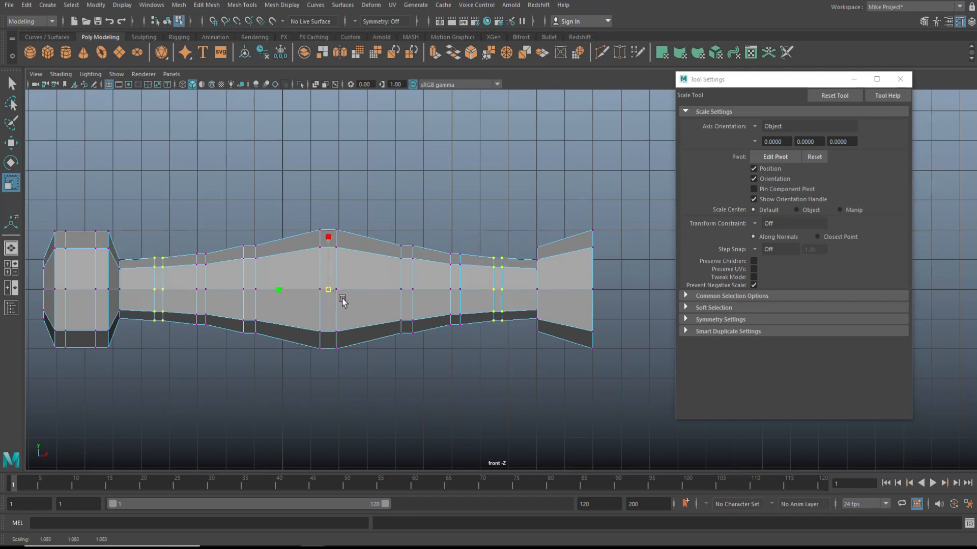
{"action": "left_click", "coordinate": [478, 400]}
Step: Extrude the seven narrow face rings around the shaft with a thickness of 0.3 and an offset of 0.1
{"action": "right_click", "coordinate": [203, 261]}
{"action": "right_click_drag", "start_coordinate": [205, 279], "coordinate": [203, 290]}
{"action": "double_click", "coordinate": [158, 285]}
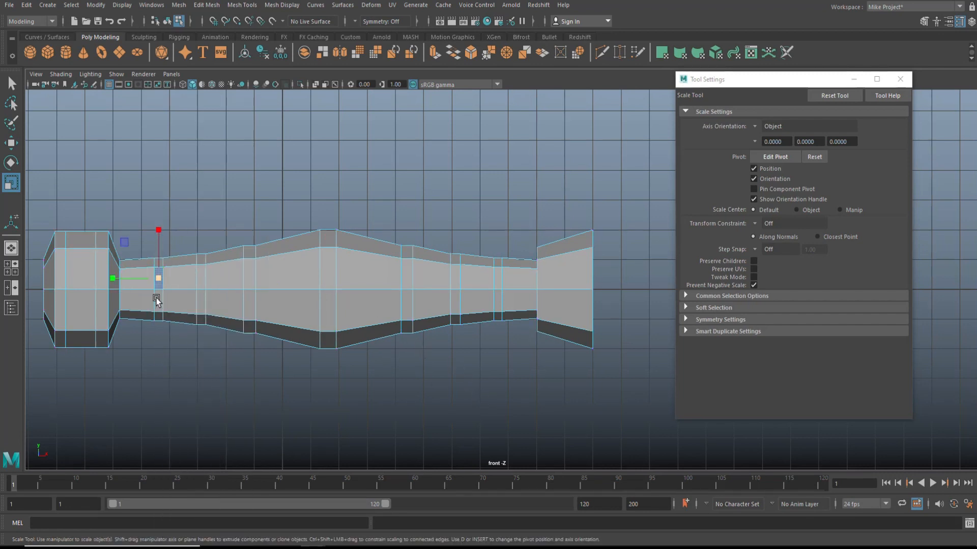
{"action": "double_click", "coordinate": [200, 307], "text": "shift"}
{"action": "double_click", "coordinate": [261, 300], "text": "shift"}
{"action": "double_click", "coordinate": [334, 304], "text": "shift"}
{"action": "double_click", "coordinate": [407, 288], "text": "shift"}
{"action": "double_click", "coordinate": [457, 279], "text": "shift"}
{"action": "double_click", "coordinate": [498, 293], "text": "shift"}
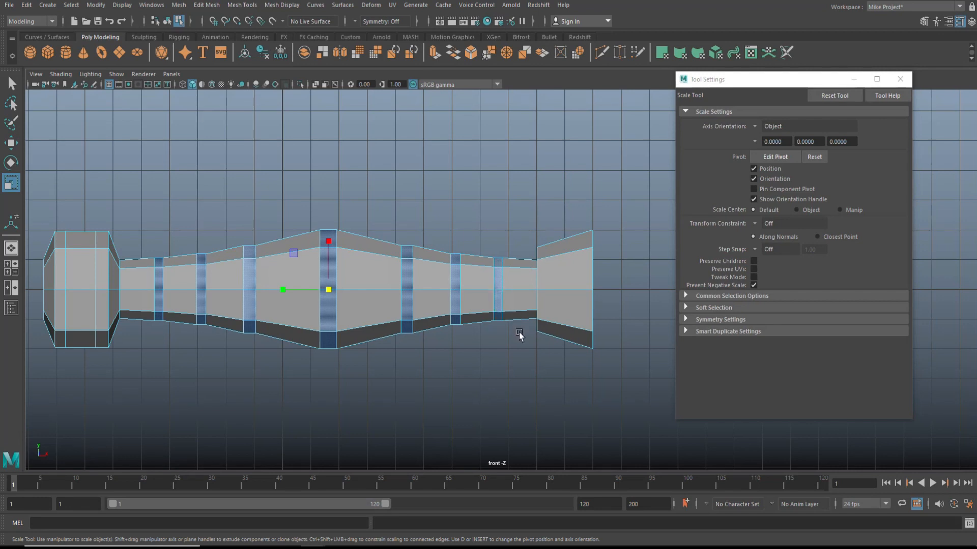
{"action": "key", "text": "ctrl+e"}
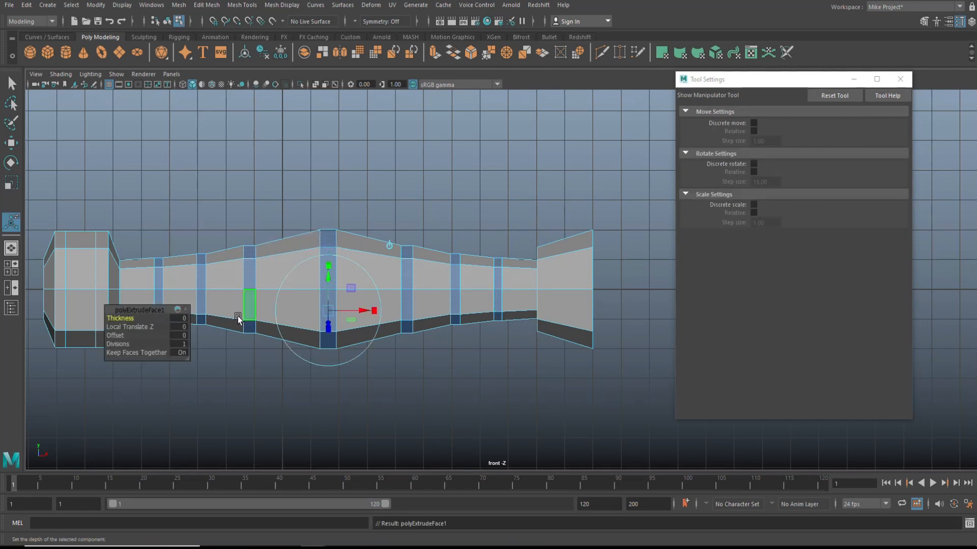
{"action": "left_click_drag", "start_coordinate": [128, 319], "coordinate": [130, 319]}
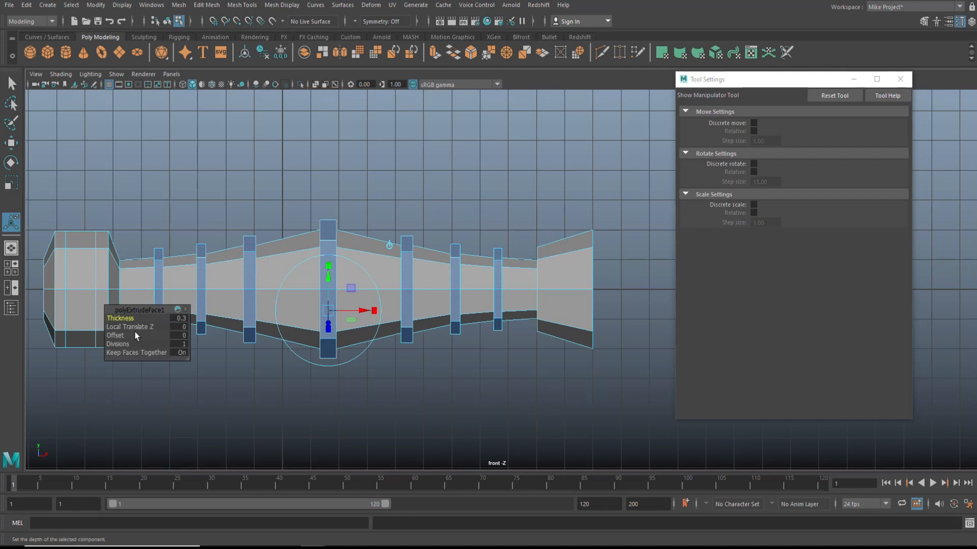
{"action": "left_click_drag", "start_coordinate": [116, 336], "coordinate": [121, 335]}
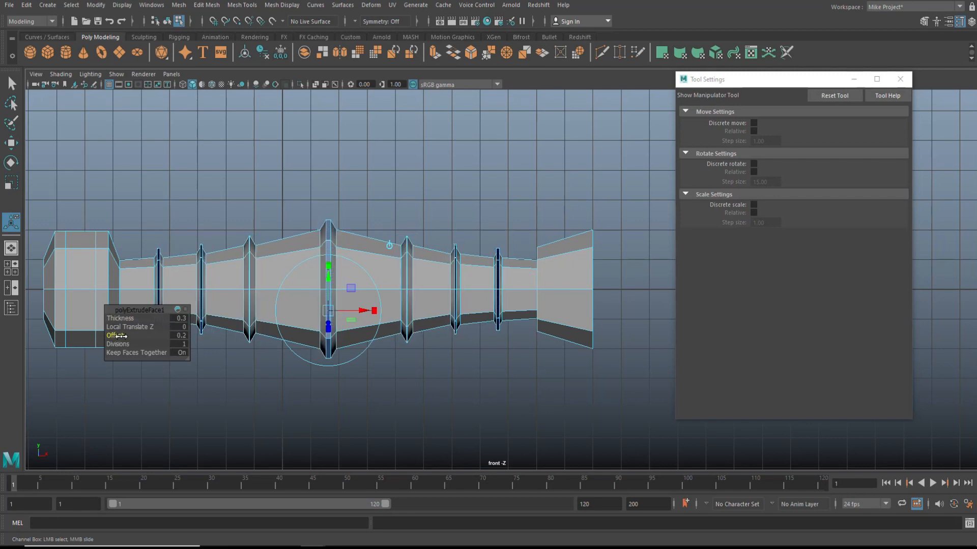
{"action": "left_click", "coordinate": [179, 335]}
{"action": "key", "text": "Return"}
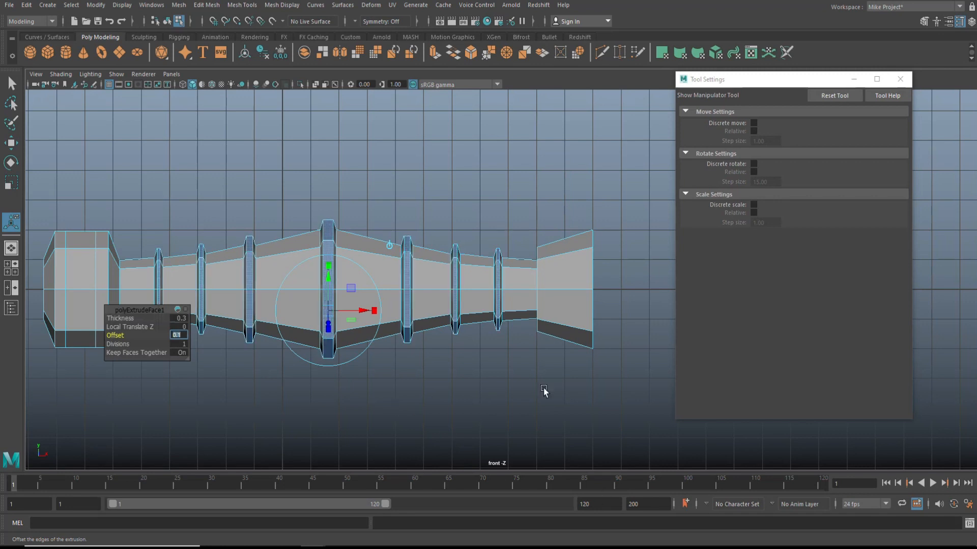
Step: Return to object mode, preview the whole object smoothed, and restore the unsmoothed display
{"action": "left_click", "coordinate": [459, 378]}
{"action": "right_click_drag", "start_coordinate": [356, 260], "coordinate": [358, 291]}
{"action": "right_click_drag", "start_coordinate": [401, 257], "coordinate": [430, 242]}
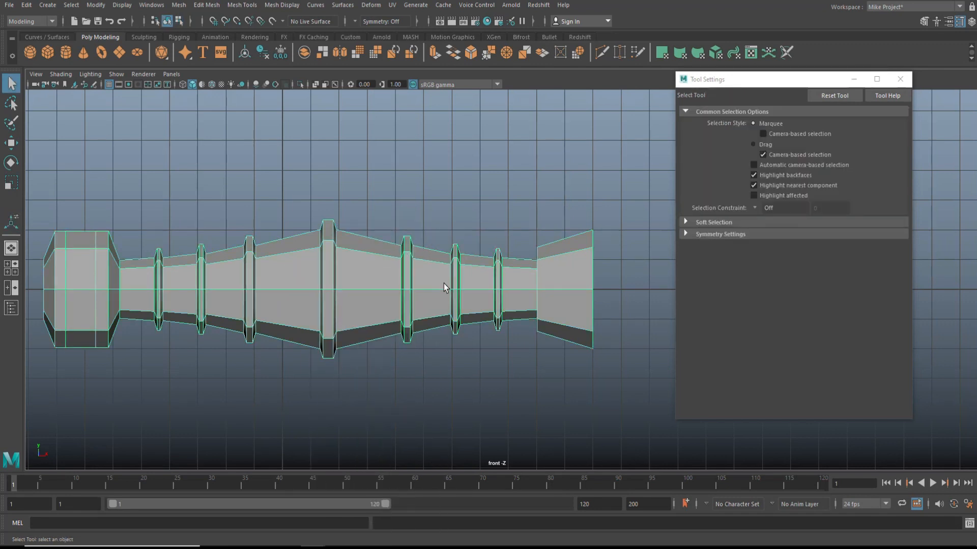
{"action": "key", "text": "3"}
{"action": "left_click", "coordinate": [440, 374]}
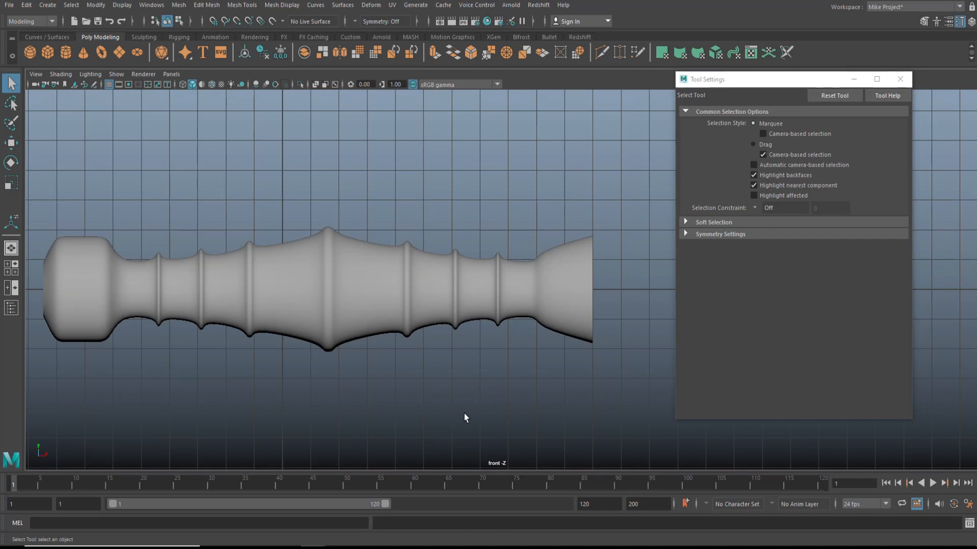
{"action": "left_click", "coordinate": [96, 286]}
{"action": "key", "text": "1"}
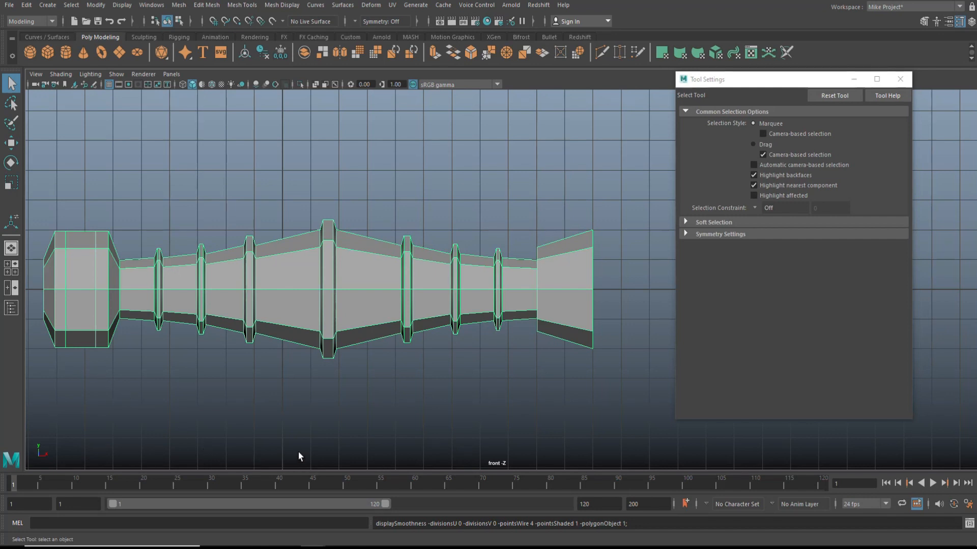
Step: Close the Tool Settings window and switch from the front view to the perspective view
{"action": "left_click", "coordinate": [904, 80]}
{"action": "scroll", "coordinate": [720, 267], "scroll_direction": "down", "scroll_amount": 1}
{"action": "left_click_drag", "start_coordinate": [692, 300], "coordinate": [477, 331], "text": "alt"}
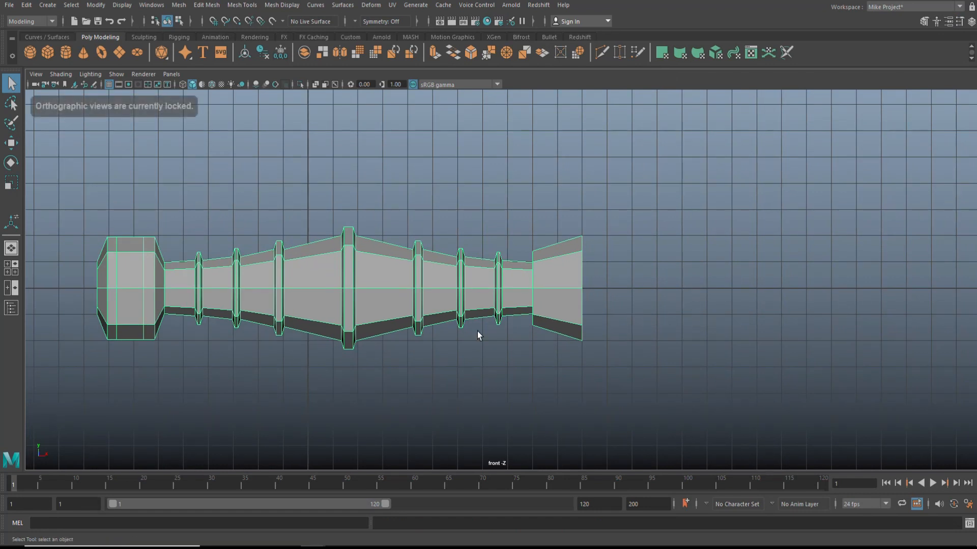
{"action": "left_click", "coordinate": [15, 264]}
{"action": "key", "text": "space"}
Step: Extrude the head's open edge loop outward along negative X and scale it down to a smaller opening
{"action": "left_click_drag", "start_coordinate": [675, 358], "coordinate": [562, 351], "text": "alt"}
{"action": "middle_click_drag", "start_coordinate": [563, 351], "coordinate": [677, 310], "text": "alt"}
{"action": "scroll", "coordinate": [649, 327], "scroll_direction": "up", "scroll_amount": 5}
{"action": "right_click", "coordinate": [494, 204]}
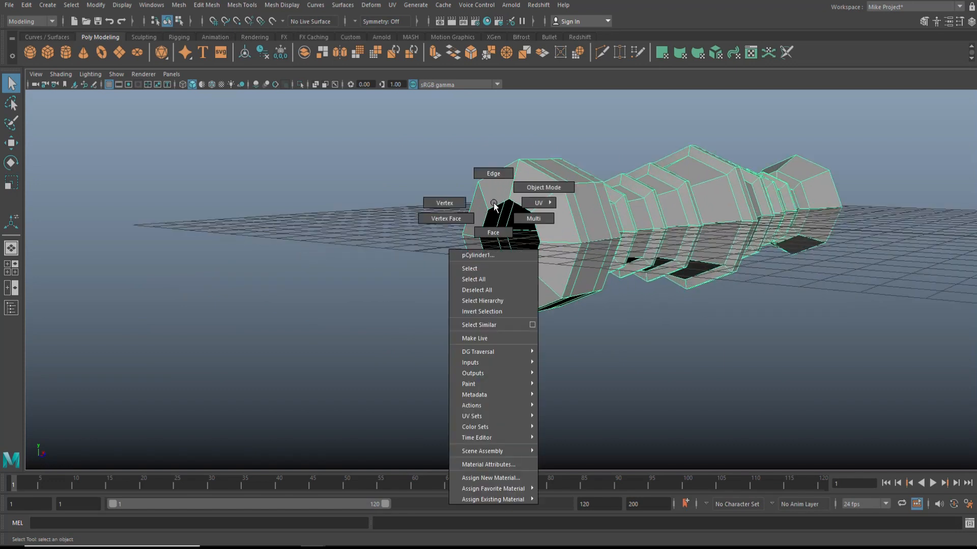
{"action": "left_click", "coordinate": [493, 173]}
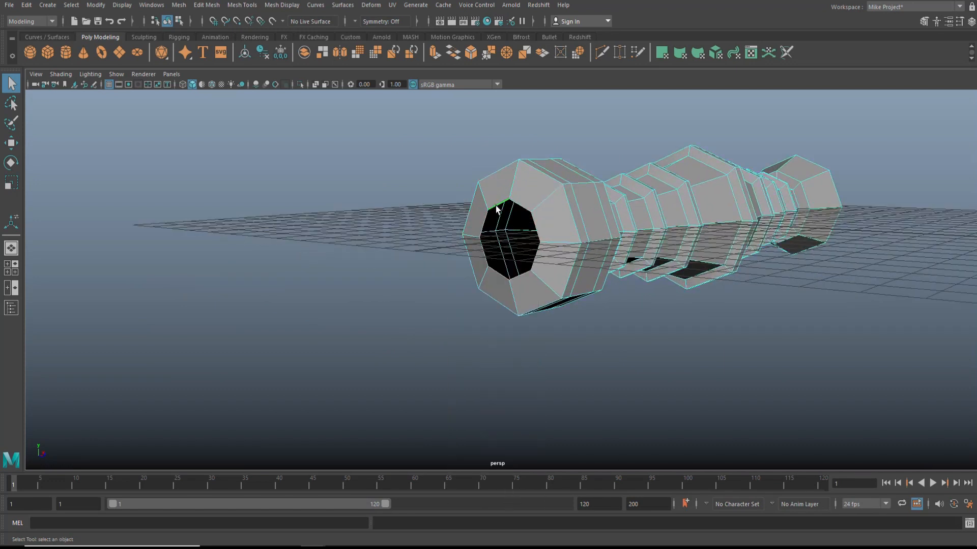
{"action": "key", "text": "ctrl+e"}
{"action": "key", "text": "w"}
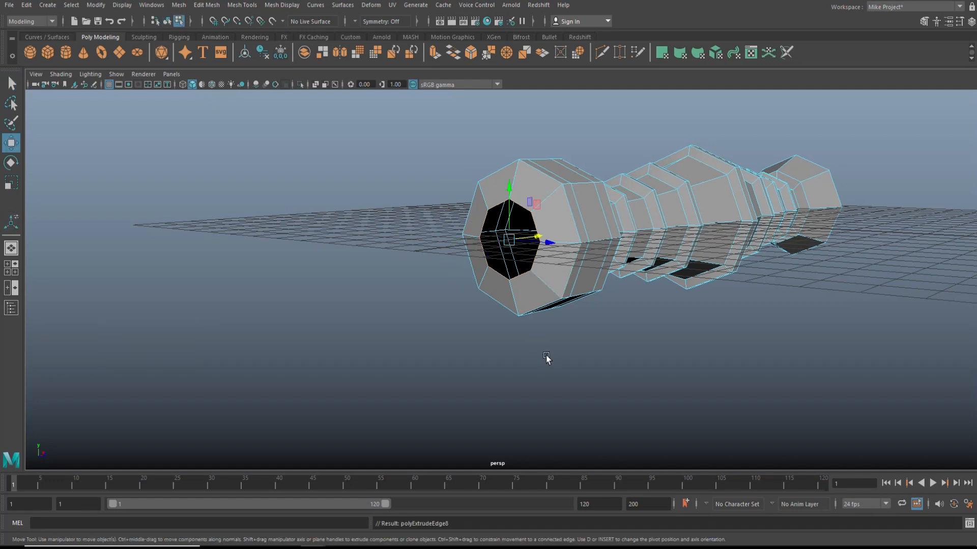
{"action": "left_click_drag", "start_coordinate": [545, 355], "coordinate": [526, 366], "text": "alt"}
{"action": "left_click_drag", "start_coordinate": [487, 293], "coordinate": [395, 314]}
{"action": "key", "text": "r"}
{"action": "left_click", "coordinate": [315, 319]}
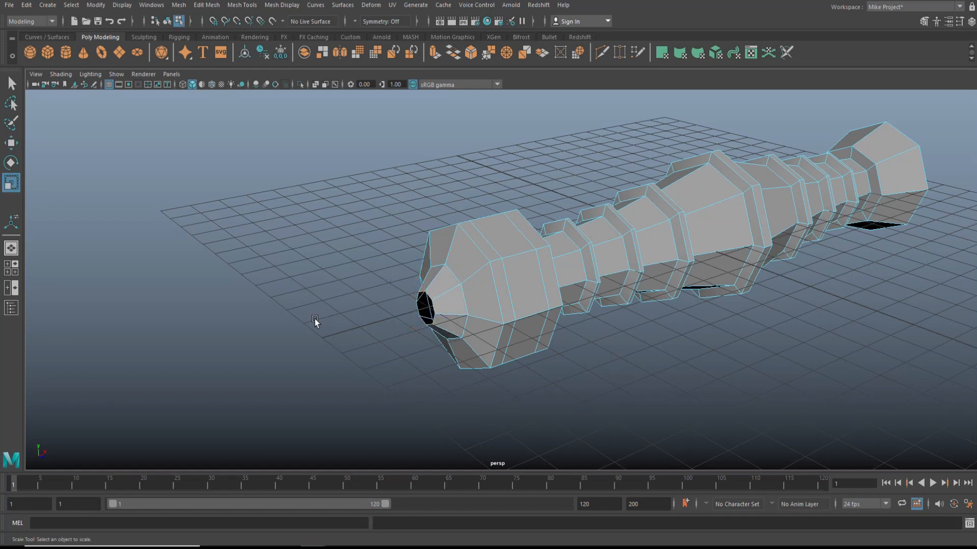
Step: Close the small eight-sided opening at the tip of the head with Fill Hole
{"action": "scroll", "coordinate": [379, 366], "scroll_direction": "up", "scroll_amount": 5}
{"action": "left_click_drag", "start_coordinate": [308, 354], "coordinate": [291, 339], "text": "alt"}
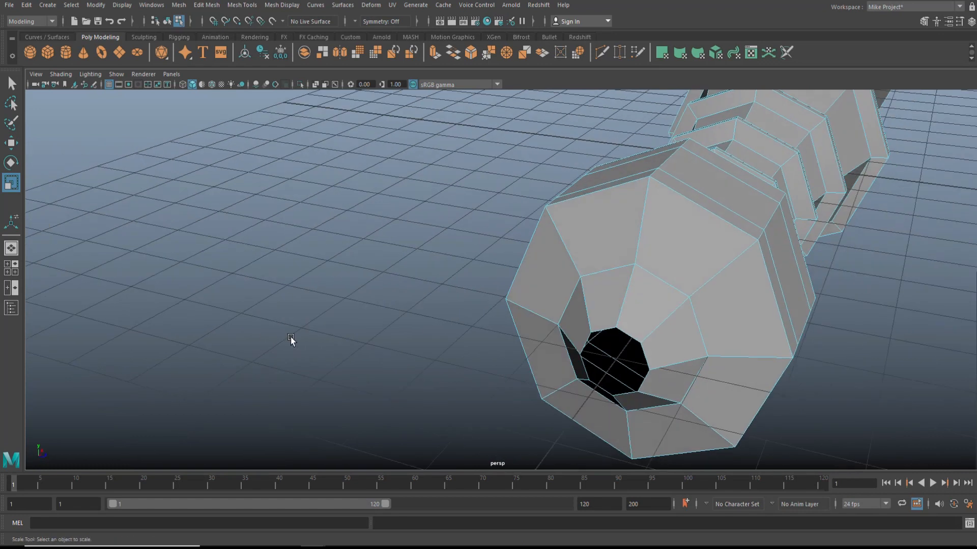
{"action": "double_click", "coordinate": [611, 332]}
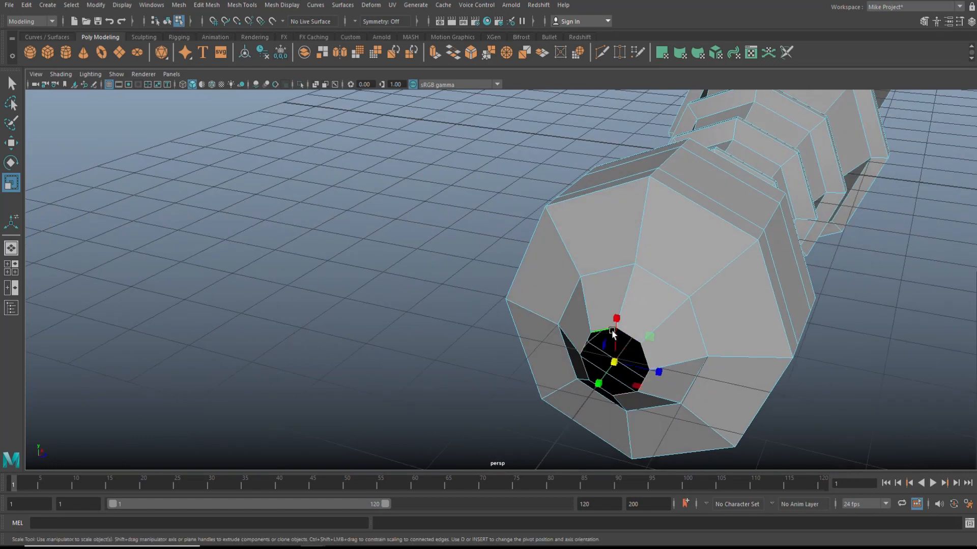
{"action": "left_click", "coordinate": [208, 6]}
{"action": "mouse_move", "coordinate": [181, 6]}
{"action": "left_click", "coordinate": [198, 82]}
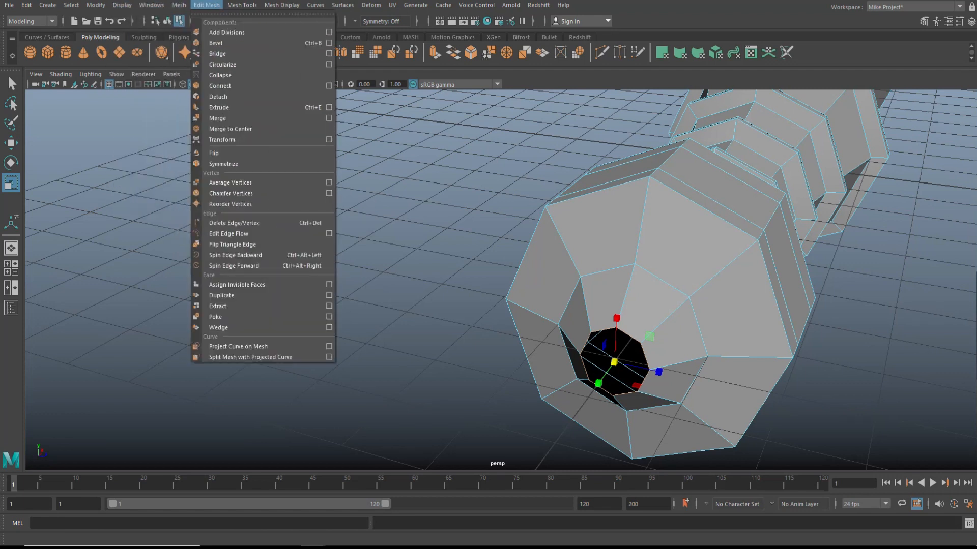
{"action": "mouse_move", "coordinate": [174, 7]}
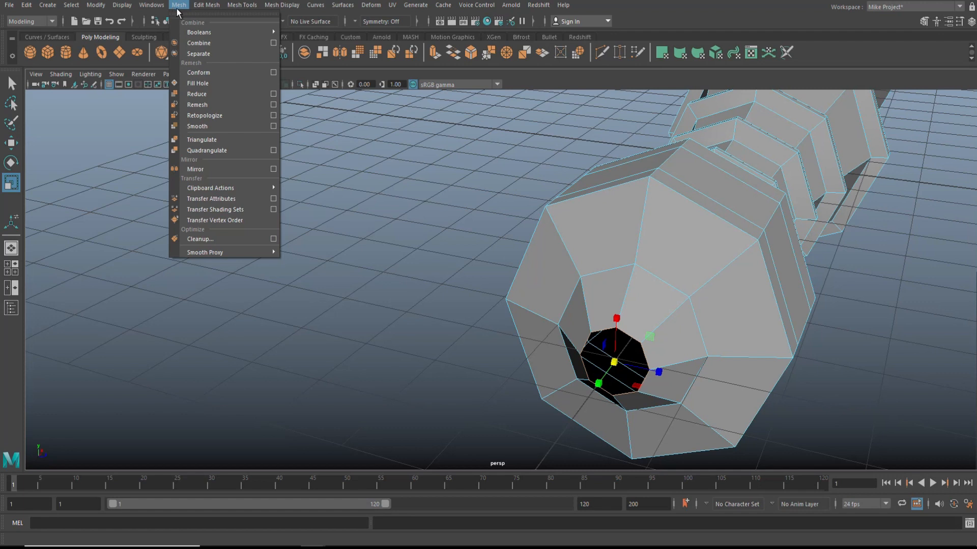
{"action": "left_click", "coordinate": [214, 85]}
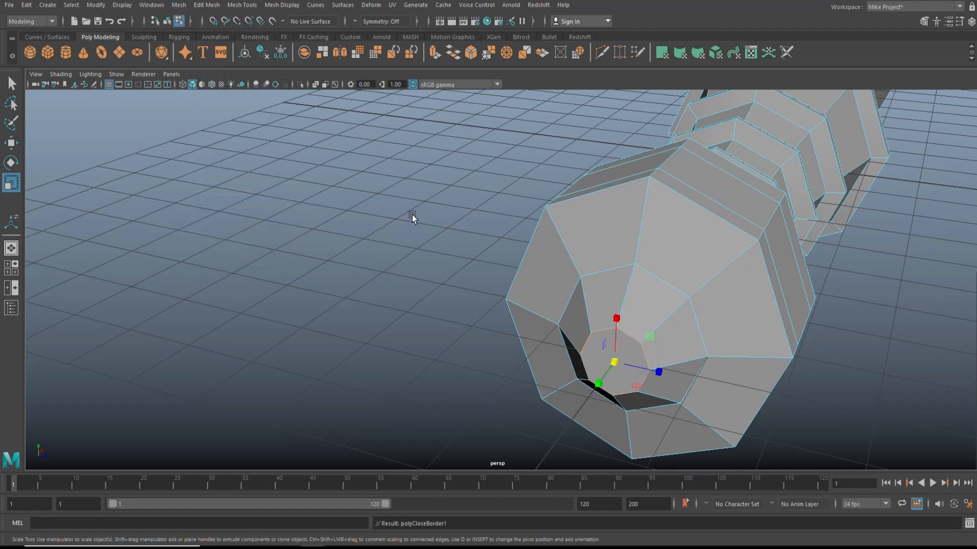
Step: Split the new end cap with Multi-Cut, cutting horizontally between opposite corners and again from its upper corner
{"action": "left_click_drag", "start_coordinate": [512, 211], "coordinate": [436, 258], "text": "alt"}
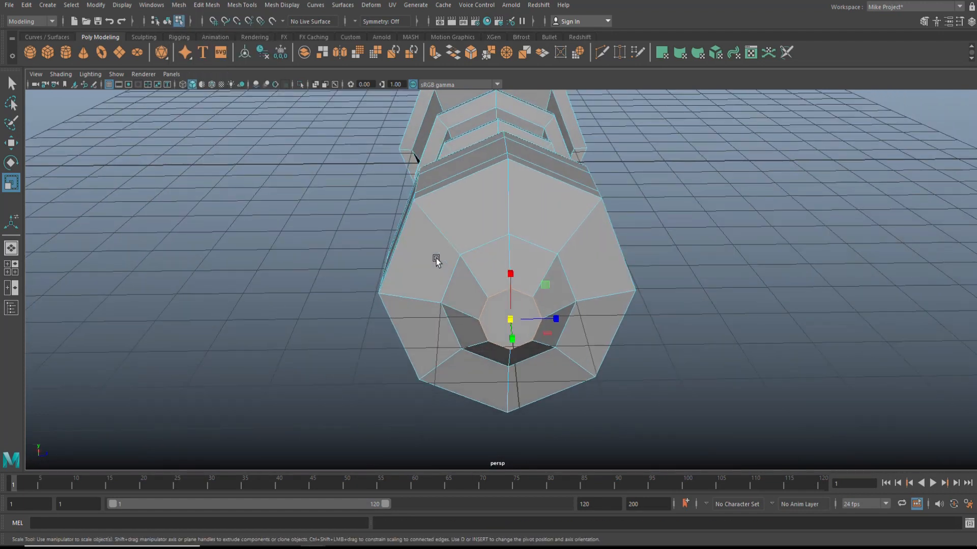
{"action": "left_click", "coordinate": [925, 23]}
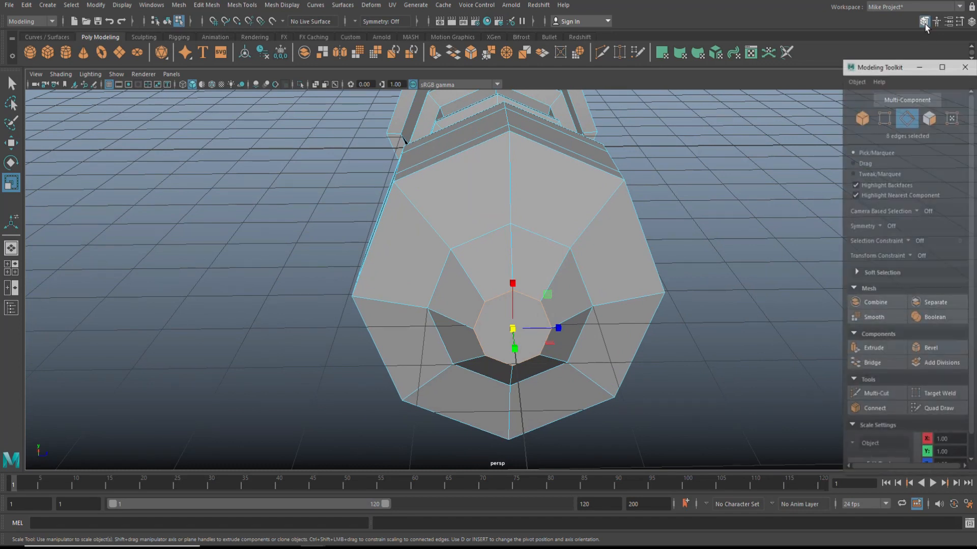
{"action": "left_click", "coordinate": [884, 399]}
{"action": "left_click", "coordinate": [552, 329]}
{"action": "right_click", "coordinate": [482, 331]}
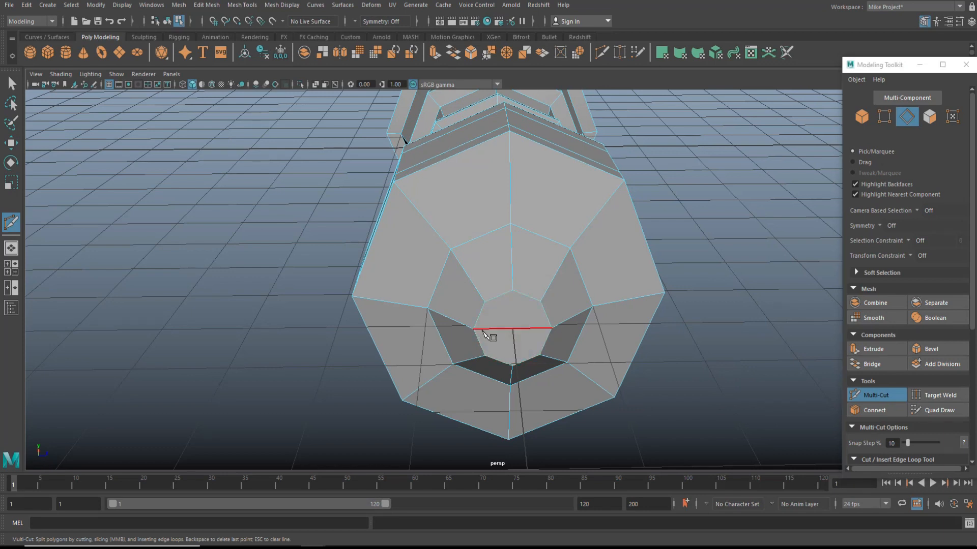
{"action": "left_click", "coordinate": [513, 291]}
Step: Extrude the open edge loop at the flared end and move it outward along X to 11.28, forming a short rim
{"action": "scroll", "coordinate": [635, 308], "scroll_direction": "down", "scroll_amount": 3}
{"action": "left_click_drag", "start_coordinate": [635, 308], "coordinate": [650, 337], "text": "alt"}
{"action": "middle_click_drag", "start_coordinate": [650, 338], "coordinate": [431, 379], "text": "alt"}
{"action": "left_click_drag", "start_coordinate": [432, 379], "coordinate": [490, 375], "text": "alt"}
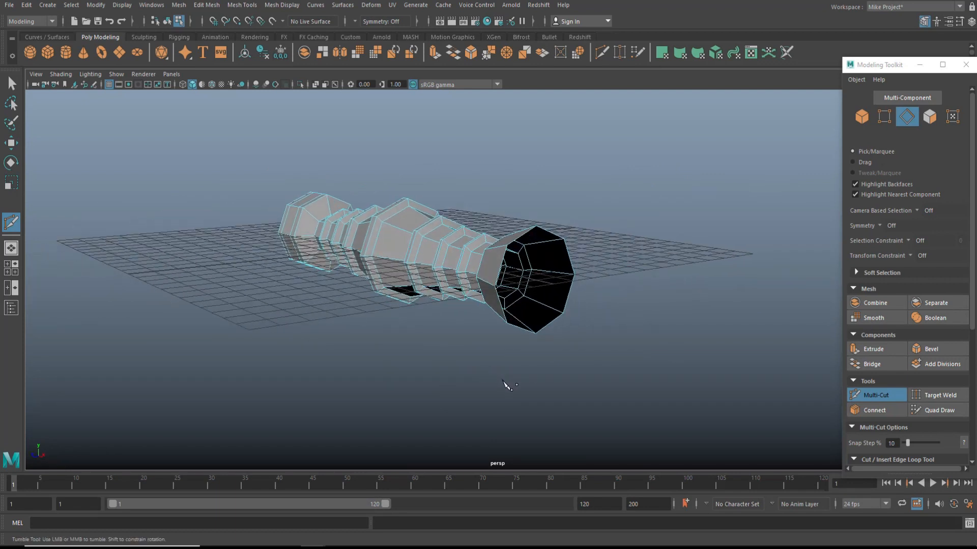
{"action": "key", "text": "q"}
{"action": "scroll", "coordinate": [530, 361], "scroll_direction": "up", "scroll_amount": 5}
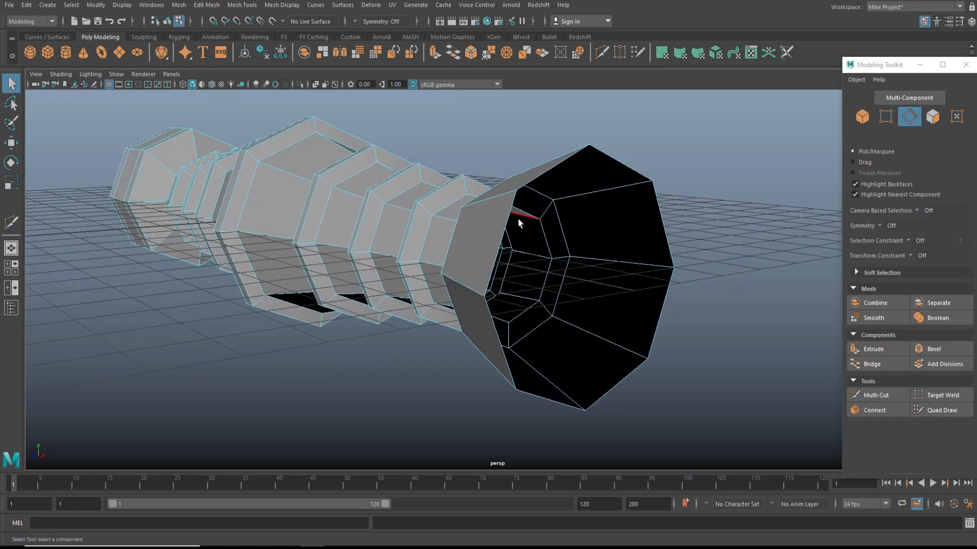
{"action": "scroll", "coordinate": [466, 234], "scroll_direction": "down", "scroll_amount": 3}
{"action": "double_click", "coordinate": [497, 251]}
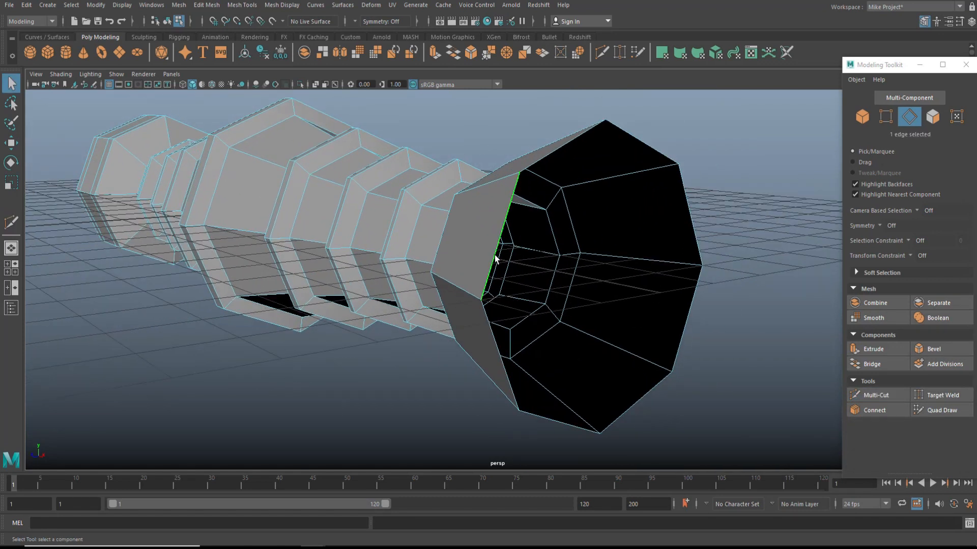
{"action": "key", "text": "ctrl+e"}
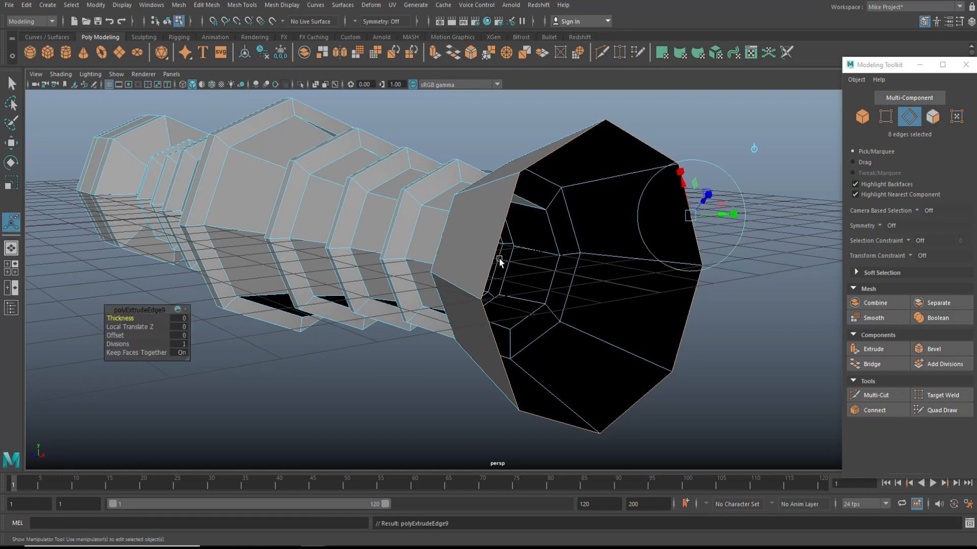
{"action": "key", "text": "w"}
{"action": "left_click", "coordinate": [638, 290]}
{"action": "mouse_move", "coordinate": [640, 293]}
{"action": "left_mouse_down"}
{"action": "mouse_move", "coordinate": [648, 288]}
{"action": "mouse_move", "coordinate": [649, 299]}
{"action": "left_mouse_up"}
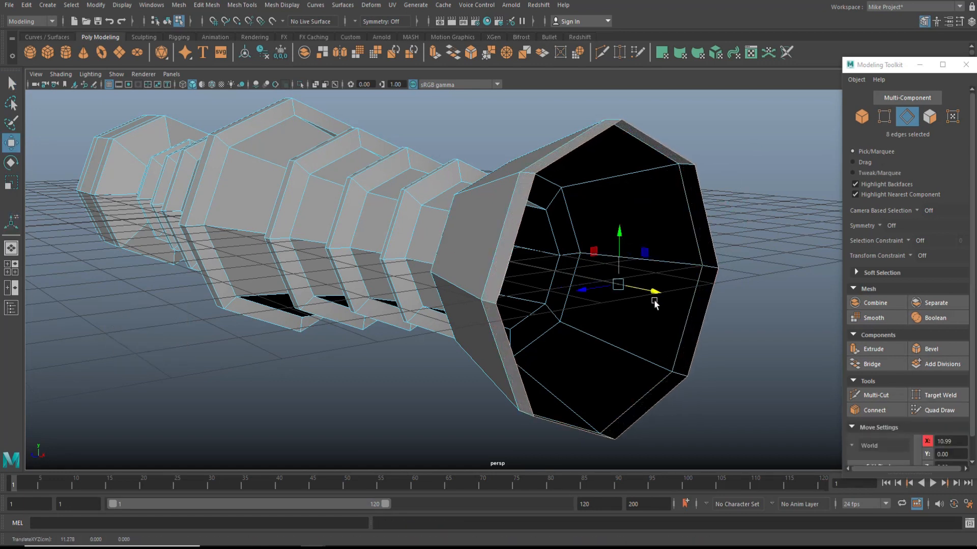
Step: Create a polygon cube, move it along X just beyond the flared end, and scale it uniformly to 3.33
{"action": "scroll", "coordinate": [413, 348], "scroll_direction": "down", "scroll_amount": 3}
{"action": "scroll", "coordinate": [413, 348], "scroll_direction": "down", "scroll_amount": 2}
{"action": "left_click_drag", "start_coordinate": [371, 381], "coordinate": [395, 375], "text": "alt"}
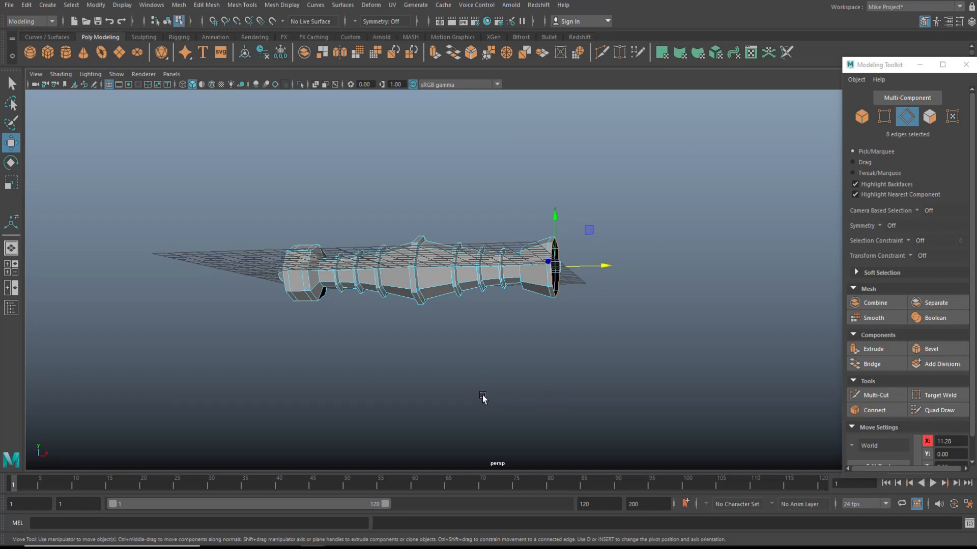
{"action": "left_click_drag", "start_coordinate": [407, 384], "coordinate": [408, 386], "text": "alt"}
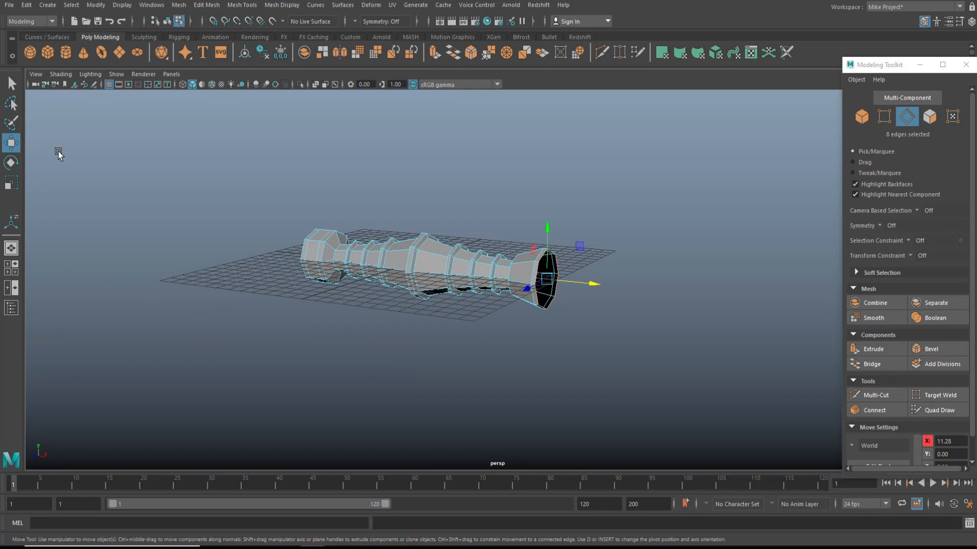
{"action": "left_click", "coordinate": [48, 53]}
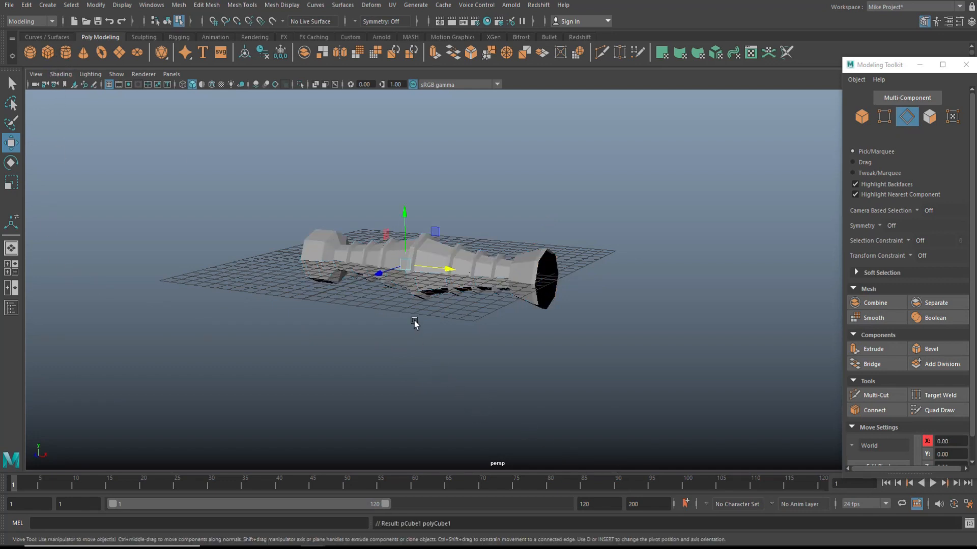
{"action": "middle_click_drag", "start_coordinate": [568, 319], "coordinate": [628, 344]}
{"action": "key", "text": "r"}
{"action": "left_click_drag", "start_coordinate": [579, 281], "coordinate": [732, 297]}
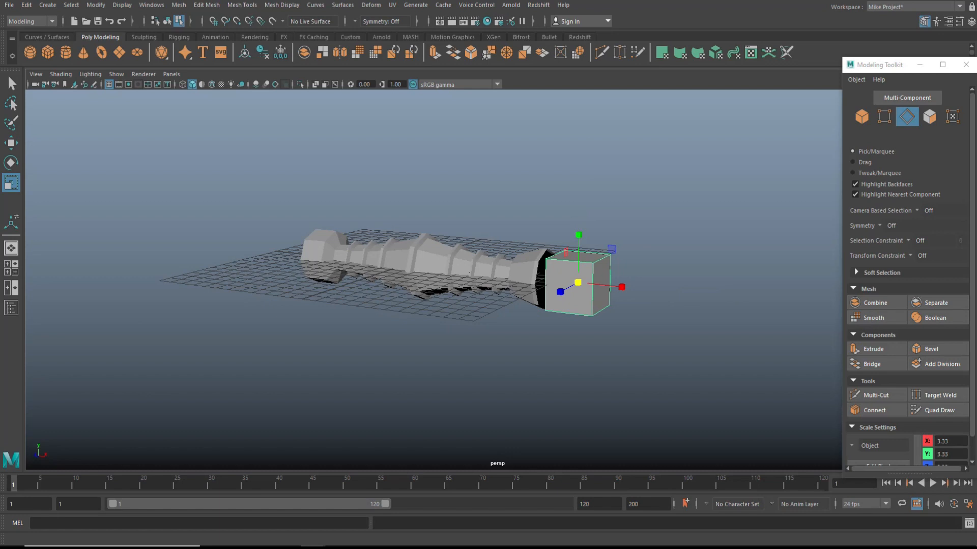
Step: In the top view, enlarge the cube uniformly to a scale of 5.96 and place it against the flared end at X 14.11
{"action": "left_click", "coordinate": [12, 268]}
{"action": "key", "text": "space"}
{"action": "key", "text": "f"}
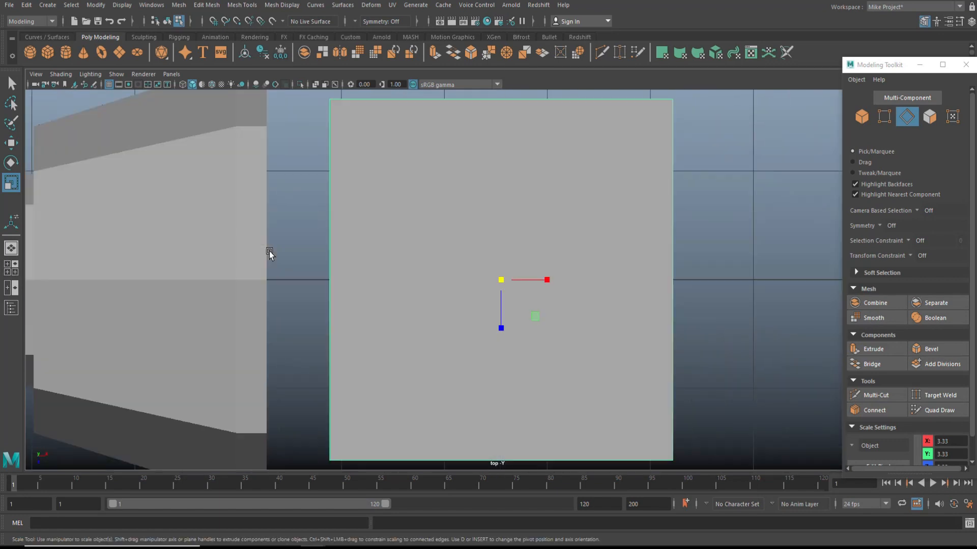
{"action": "scroll", "coordinate": [301, 316], "scroll_direction": "down", "scroll_amount": 5}
{"action": "scroll", "coordinate": [433, 336], "scroll_direction": "up", "scroll_amount": 1}
{"action": "left_click_drag", "start_coordinate": [502, 282], "coordinate": [576, 292]}
{"action": "key", "text": "w"}
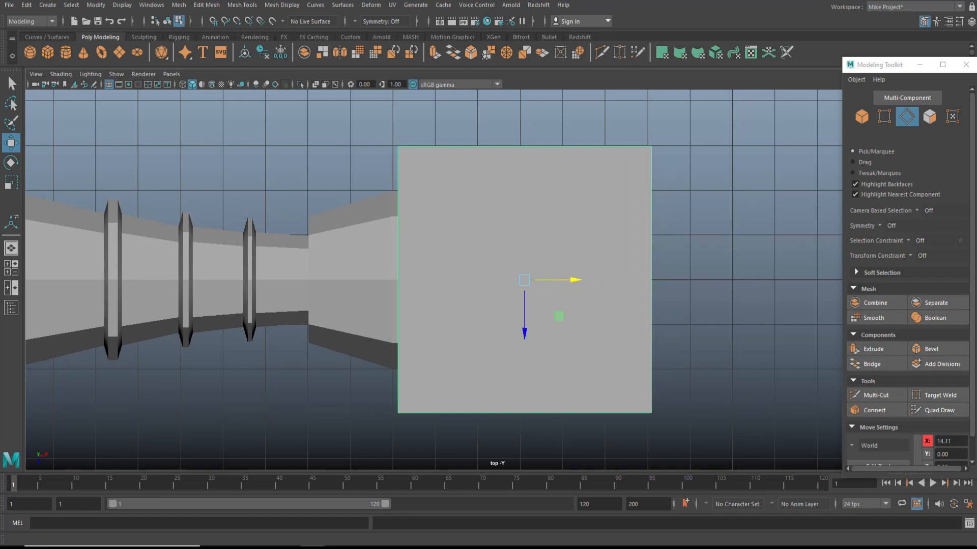
Step: In the front view, stretch the cube vertically to a Y scale of about 16.16, making a tall block
{"action": "key", "text": "space"}
{"action": "key", "text": "space"}
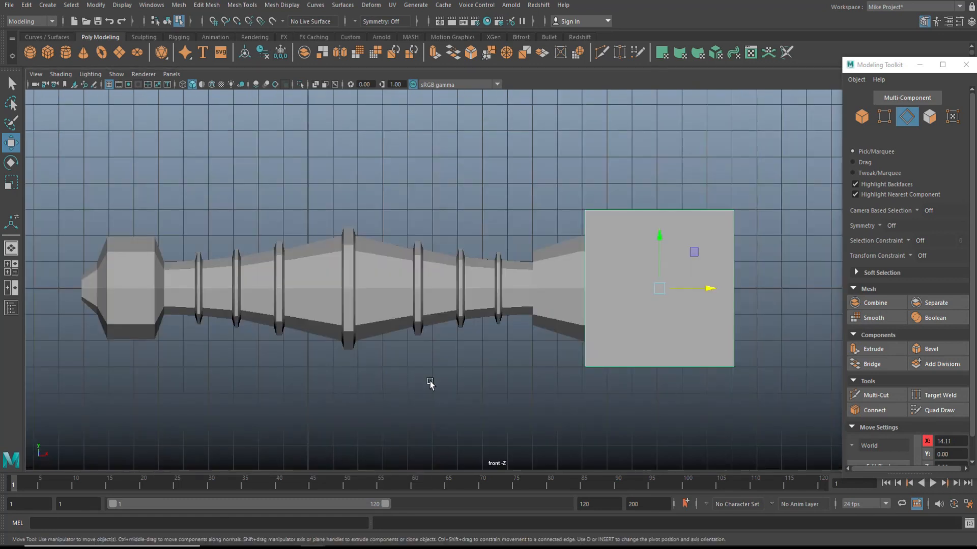
{"action": "scroll", "coordinate": [487, 337], "scroll_direction": "down", "scroll_amount": 3}
{"action": "key", "text": "r"}
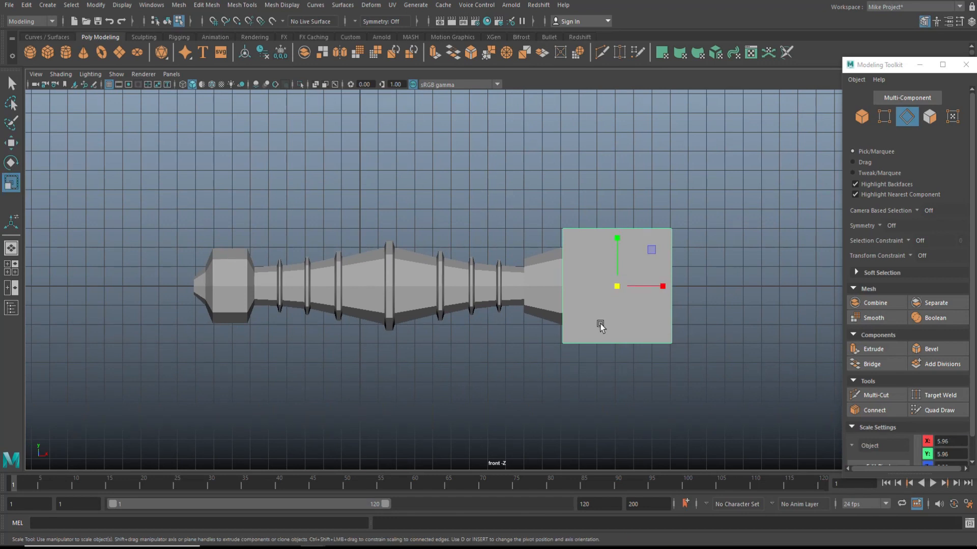
{"action": "scroll", "coordinate": [603, 315], "scroll_direction": "down", "scroll_amount": 1}
{"action": "scroll", "coordinate": [604, 314], "scroll_direction": "down", "scroll_amount": 1}
{"action": "left_click_drag", "start_coordinate": [594, 238], "coordinate": [705, 475]}
Step: Thin the tall block by moving the four vertices on its outer side inward along X to 14.00
{"action": "right_click", "coordinate": [681, 188]}
{"action": "left_click", "coordinate": [646, 188]}
{"action": "key", "text": "w"}
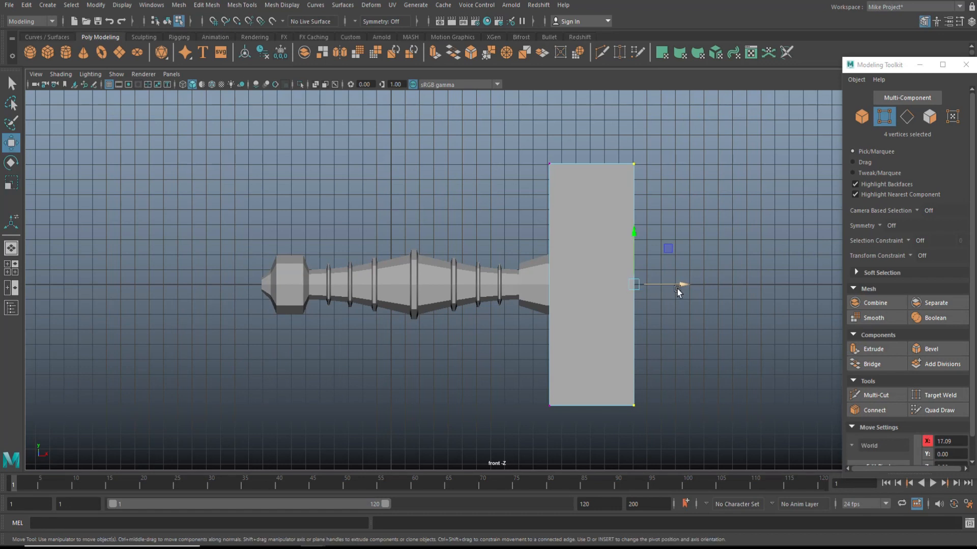
{"action": "left_click_drag", "start_coordinate": [685, 288], "coordinate": [642, 300]}
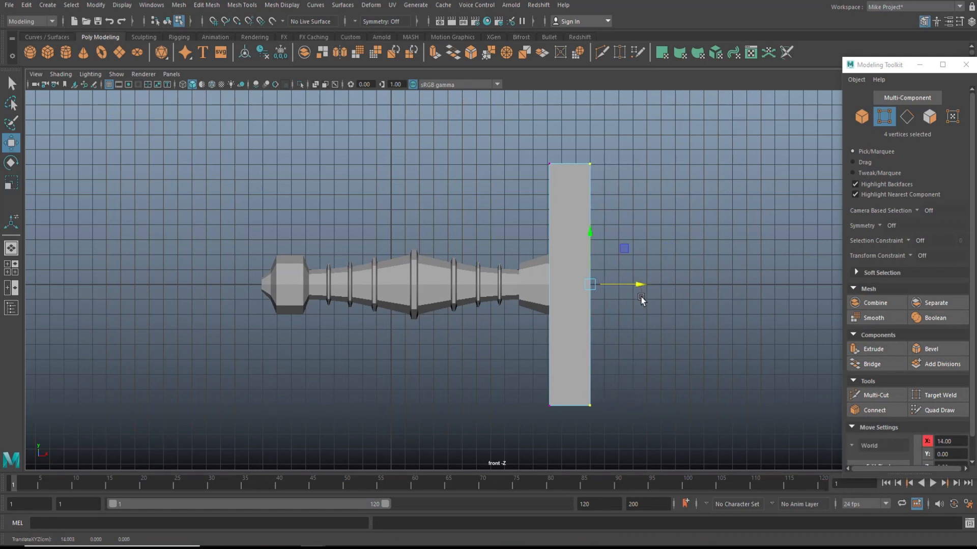
Step: Insert seven evenly spaced horizontal edge loops to divide the tall block into eight segments, and close the Tool Settings window
{"action": "key", "text": "g"}
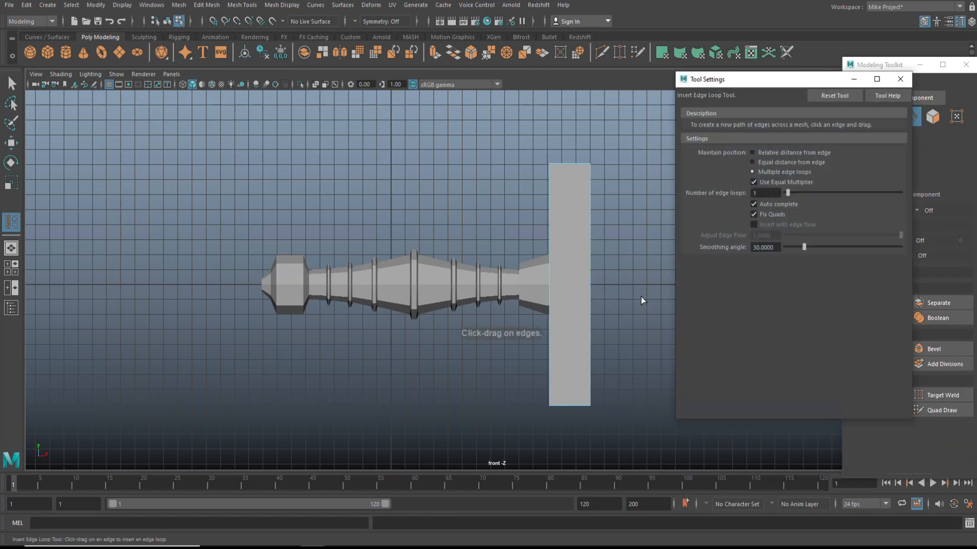
{"action": "left_click", "coordinate": [591, 266]}
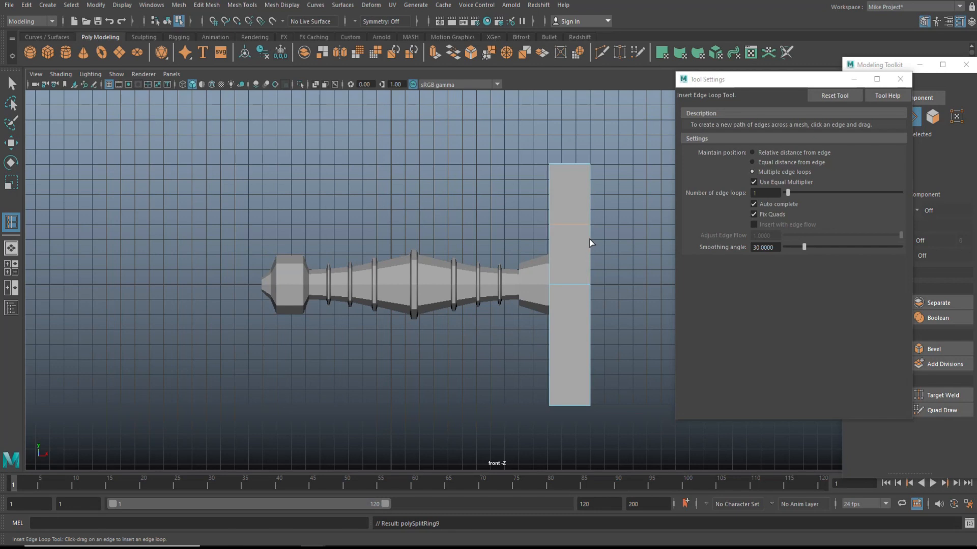
{"action": "left_click", "coordinate": [591, 204]}
{"action": "left_click", "coordinate": [590, 270]}
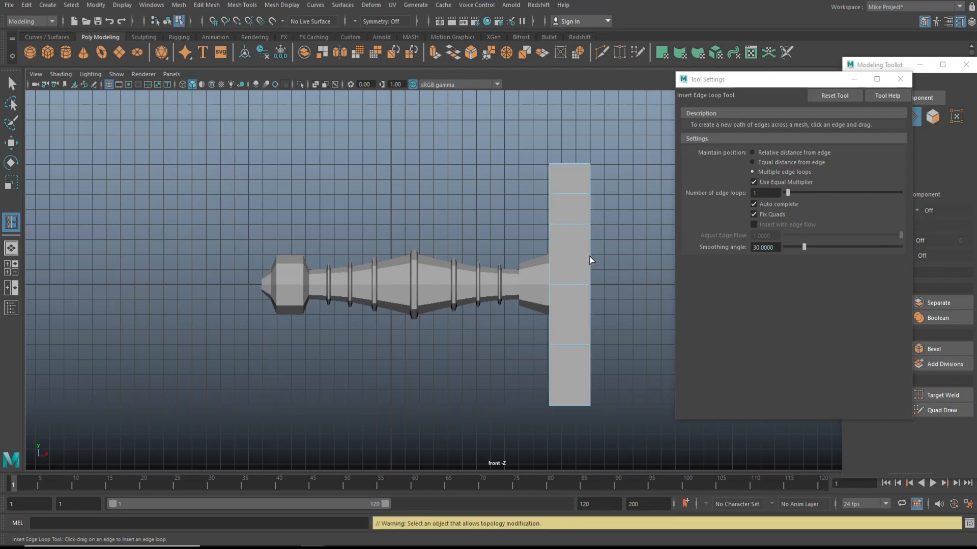
{"action": "left_click", "coordinate": [590, 257]}
{"action": "left_click", "coordinate": [591, 318]}
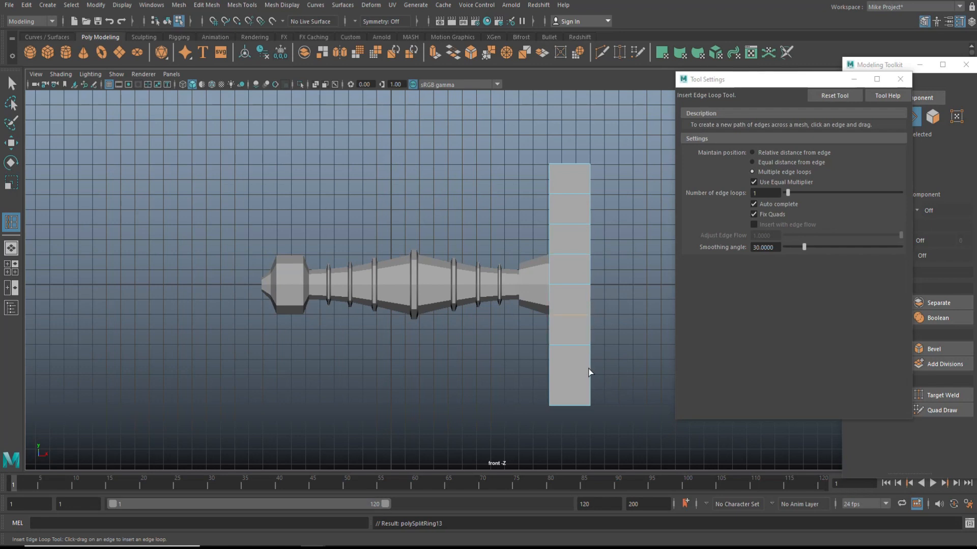
{"action": "left_click", "coordinate": [900, 78]}
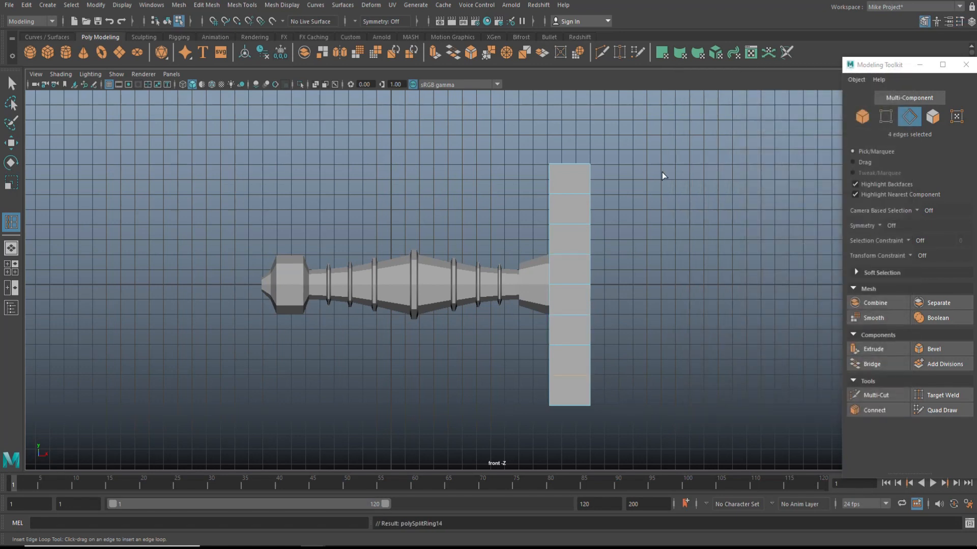
Step: In the perspective view, select the whole block in object mode and reduce its depth along Z
{"action": "left_click", "coordinate": [8, 268]}
{"action": "key", "text": "space"}
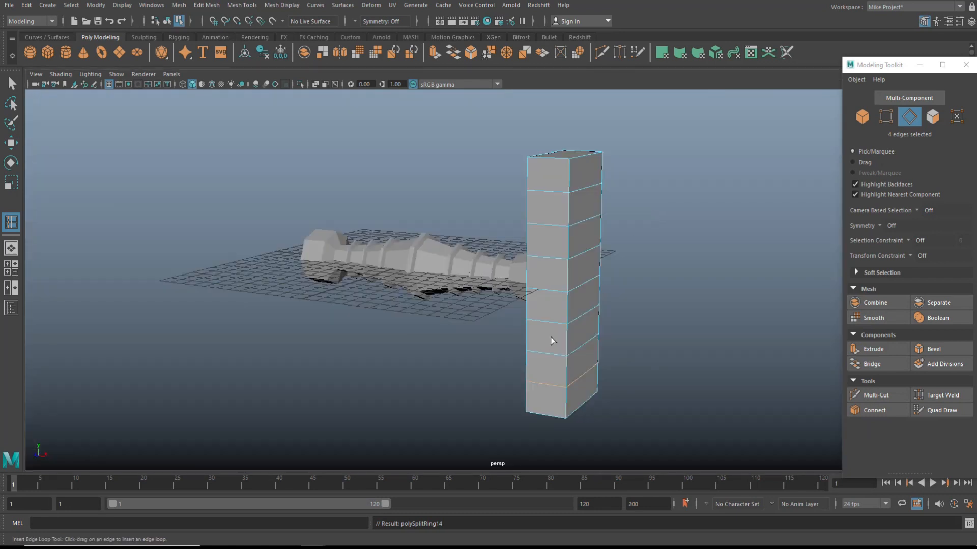
{"action": "left_click_drag", "start_coordinate": [594, 342], "coordinate": [533, 344], "text": "alt"}
{"action": "right_click_drag", "start_coordinate": [542, 263], "coordinate": [590, 233]}
{"action": "left_click", "coordinate": [515, 362]}
{"action": "key", "text": "r"}
{"action": "left_click_drag", "start_coordinate": [503, 368], "coordinate": [521, 367]}
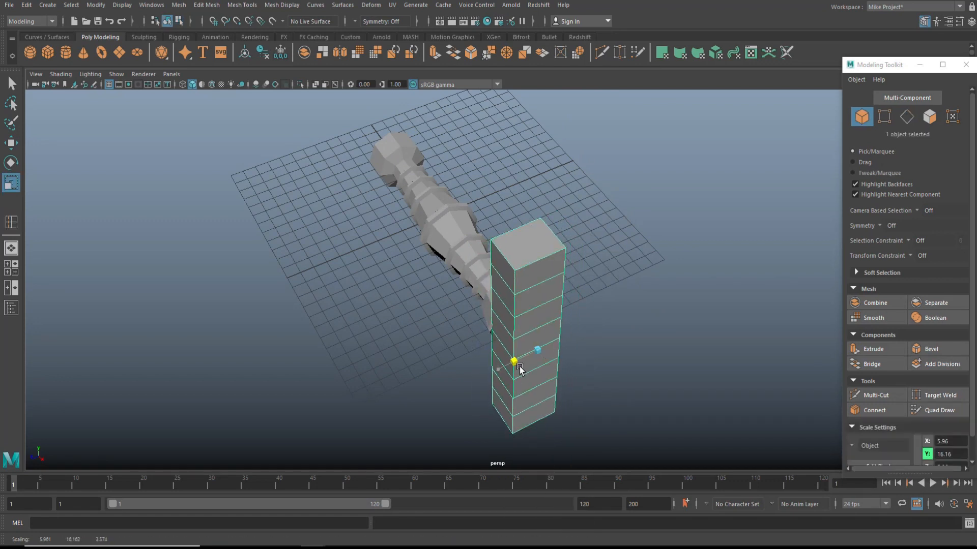
Step: Extrude the two uppermost faces on the block's outer side and move them along X to 15.29
{"action": "left_click_drag", "start_coordinate": [423, 364], "coordinate": [524, 337], "text": "alt"}
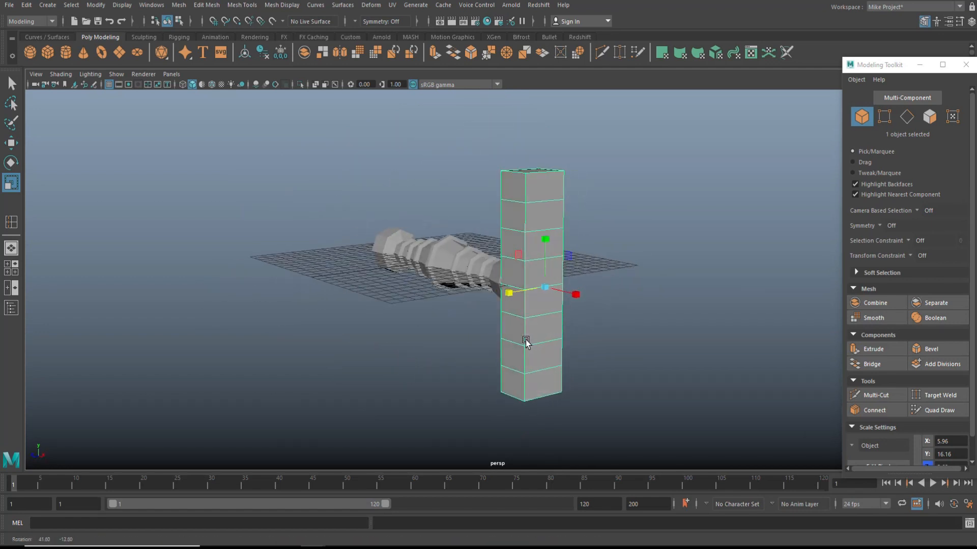
{"action": "right_click_drag", "start_coordinate": [540, 198], "coordinate": [545, 225]}
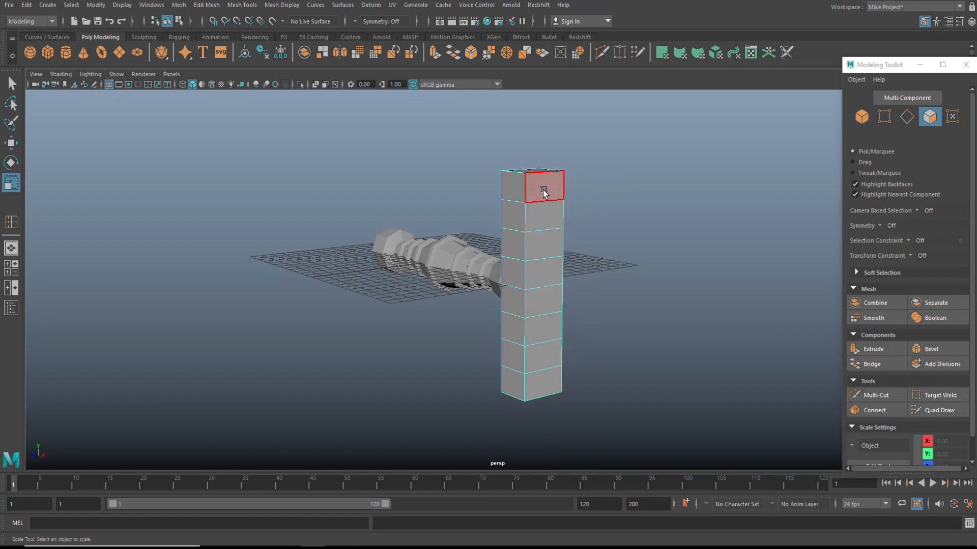
{"action": "left_click", "coordinate": [541, 188]}
{"action": "left_click", "coordinate": [542, 222], "text": "shift"}
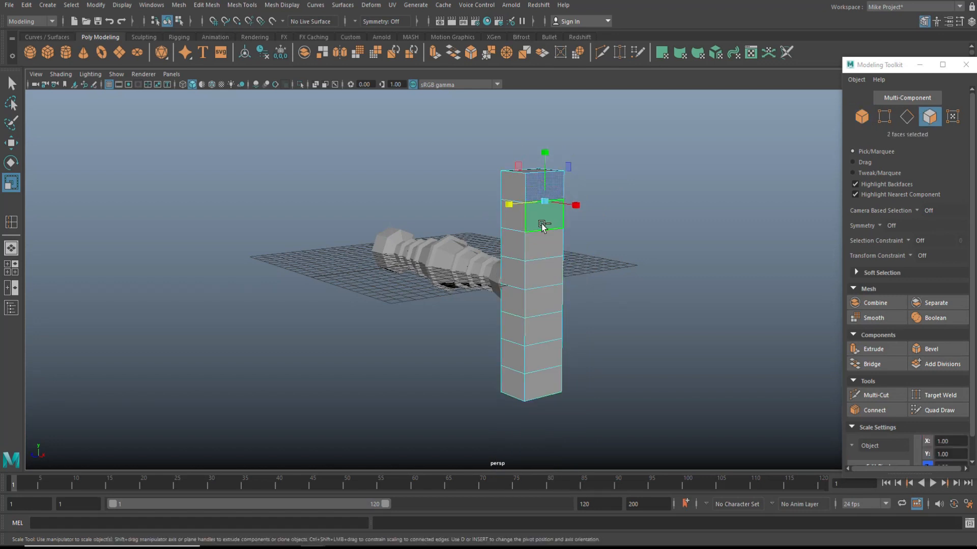
{"action": "key", "text": "ctrl+e"}
{"action": "key", "text": "w"}
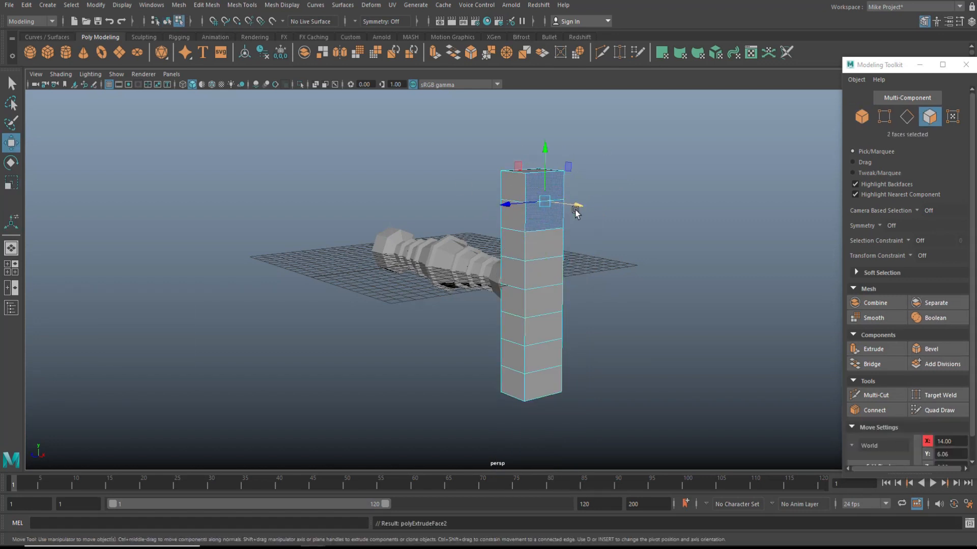
{"action": "left_click_drag", "start_coordinate": [576, 209], "coordinate": [588, 211]}
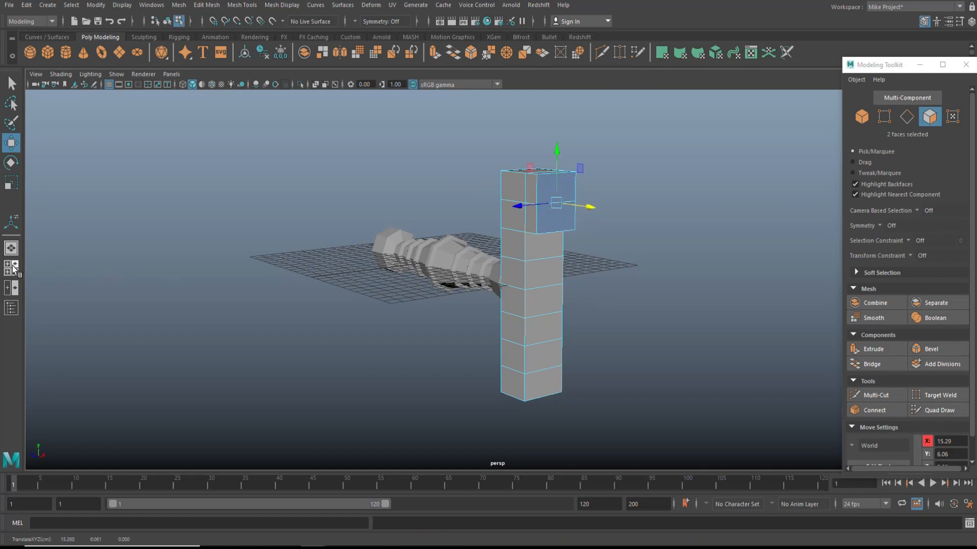
Step: In the front view, lengthen the upper arm along X and extrude a second segment from its end out to X 20.13
{"action": "left_click", "coordinate": [13, 269]}
{"action": "key", "text": "space"}
{"action": "left_click_drag", "start_coordinate": [650, 199], "coordinate": [726, 207]}
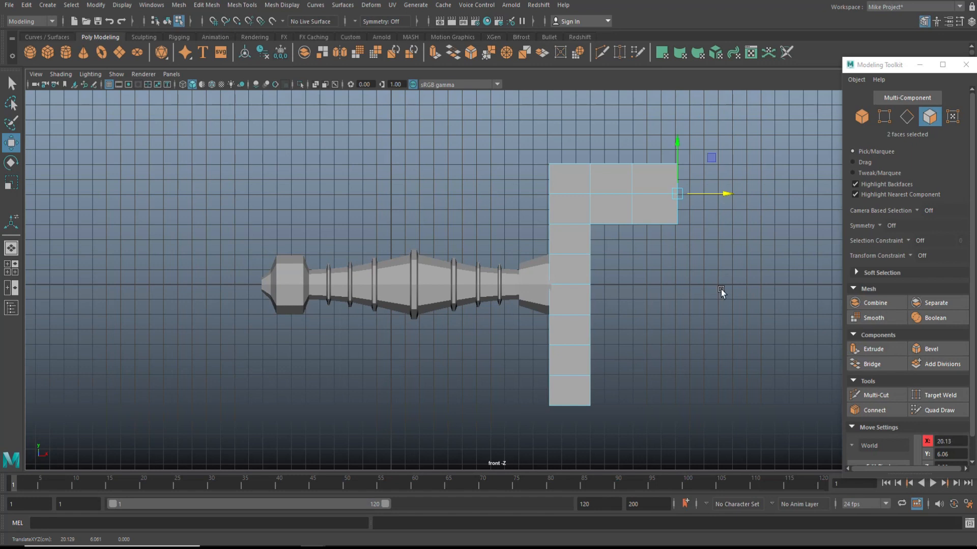
Step: In the perspective view, extrude the two lowest faces on the block's outer side along X to 17.46
{"action": "left_click", "coordinate": [11, 268]}
{"action": "key", "text": "space"}
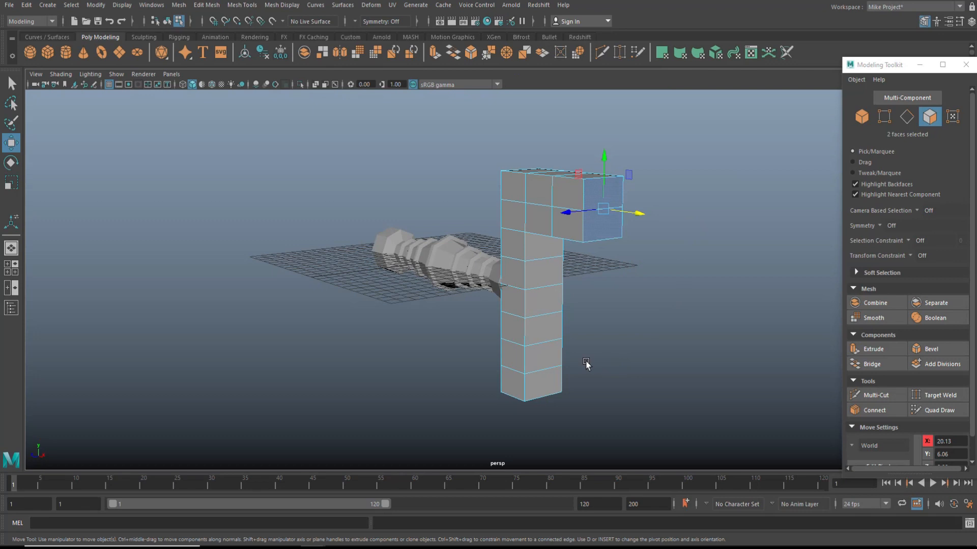
{"action": "left_click", "coordinate": [540, 355]}
{"action": "left_click", "coordinate": [556, 391], "text": "shift"}
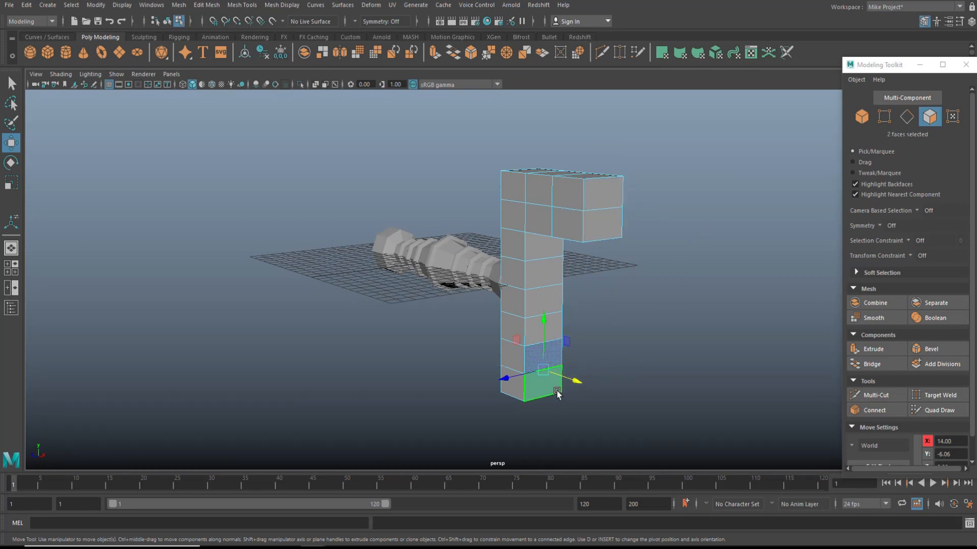
{"action": "key", "text": "ctrl+e"}
{"action": "key", "text": "w"}
{"action": "left_click_drag", "start_coordinate": [583, 387], "coordinate": [609, 394]}
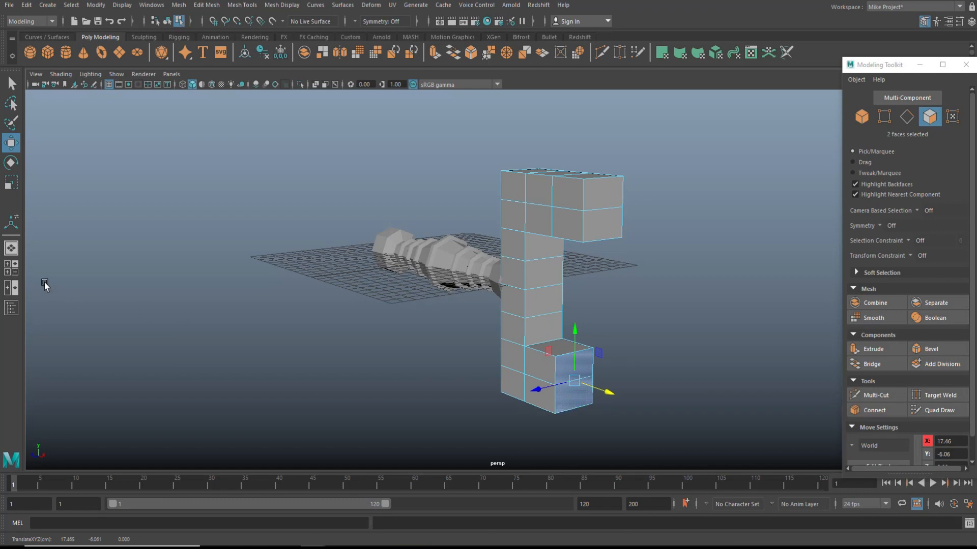
Step: In the front view, extrude a second segment from the end of the lower arm out to X 21.01
{"action": "left_click", "coordinate": [12, 270]}
{"action": "key", "text": "space"}
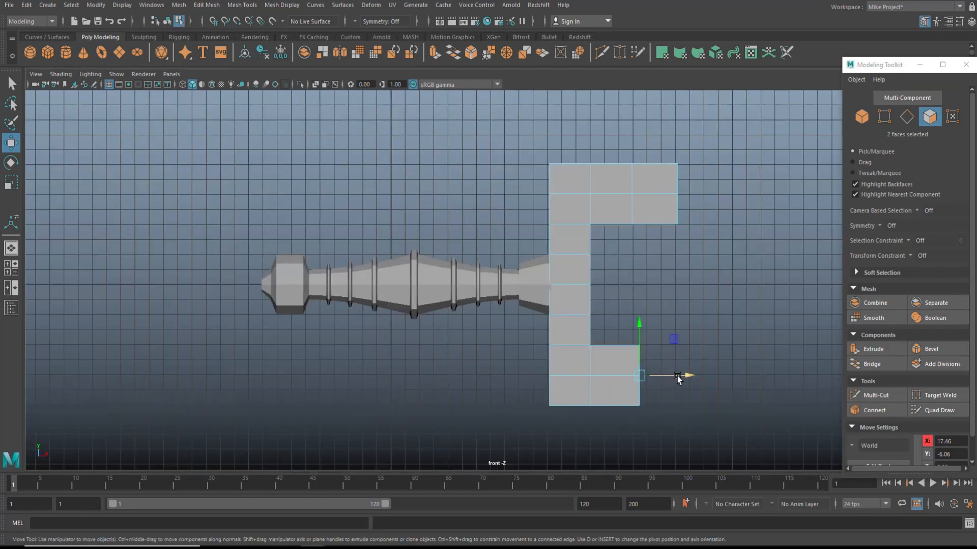
{"action": "key", "text": "ctrl+e"}
{"action": "key", "text": "w"}
{"action": "left_click_drag", "start_coordinate": [685, 378], "coordinate": [738, 379]}
Step: In vertex mode, move the inner corner vertices where both arms meet the block outward along X to about 15.28
{"action": "middle_click_drag", "start_coordinate": [641, 306], "coordinate": [511, 304], "text": "alt"}
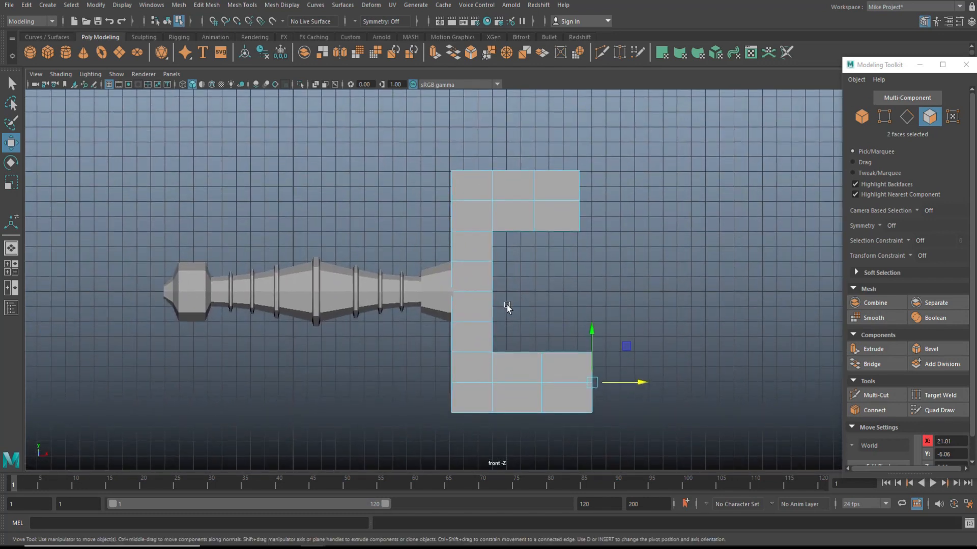
{"action": "scroll", "coordinate": [511, 285], "scroll_direction": "up", "scroll_amount": 1}
{"action": "right_click_drag", "start_coordinate": [521, 253], "coordinate": [469, 254]}
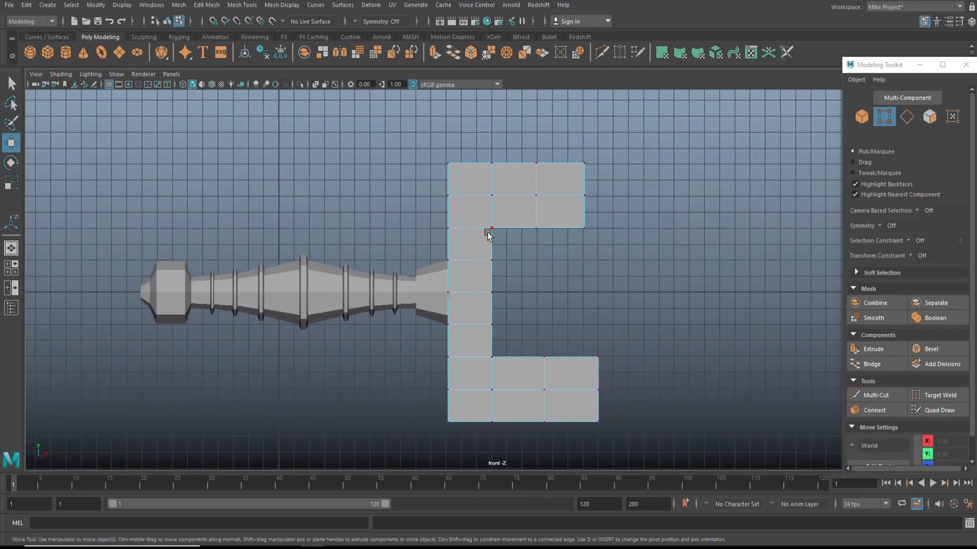
{"action": "left_click_drag", "start_coordinate": [491, 223], "coordinate": [518, 254]}
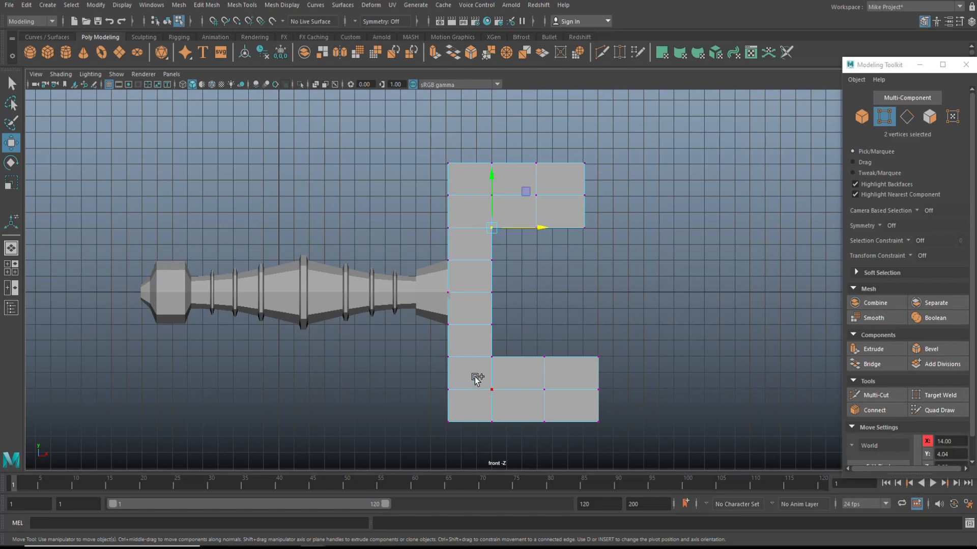
{"action": "left_click_drag", "start_coordinate": [481, 353], "coordinate": [516, 382], "text": "shift"}
{"action": "left_click_drag", "start_coordinate": [541, 301], "coordinate": [559, 304]}
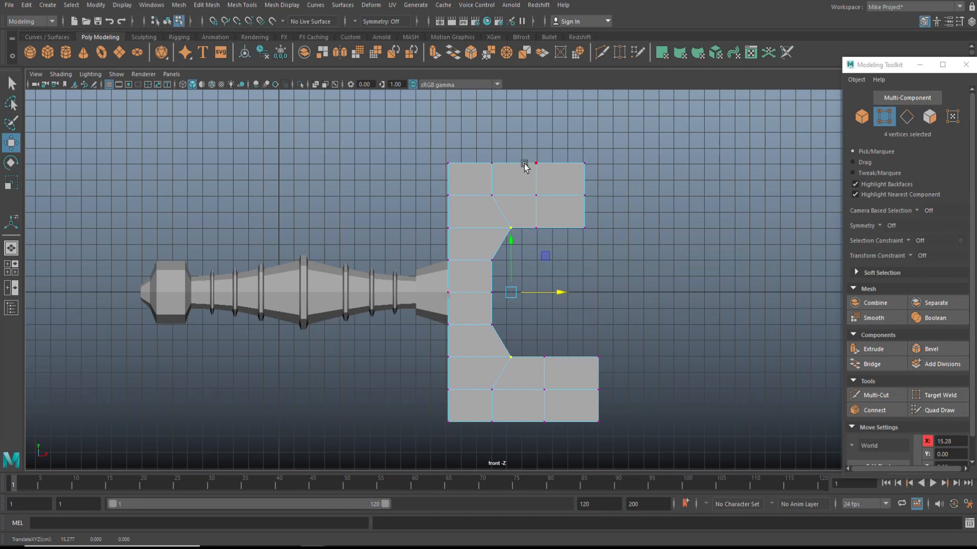
Step: Lower the upper arm's middle top vertices to about Y 7.48 and pull its lower end corner out to X 21.37
{"action": "left_click_drag", "start_coordinate": [476, 151], "coordinate": [564, 182]}
{"action": "left_click_drag", "start_coordinate": [512, 113], "coordinate": [517, 125]}
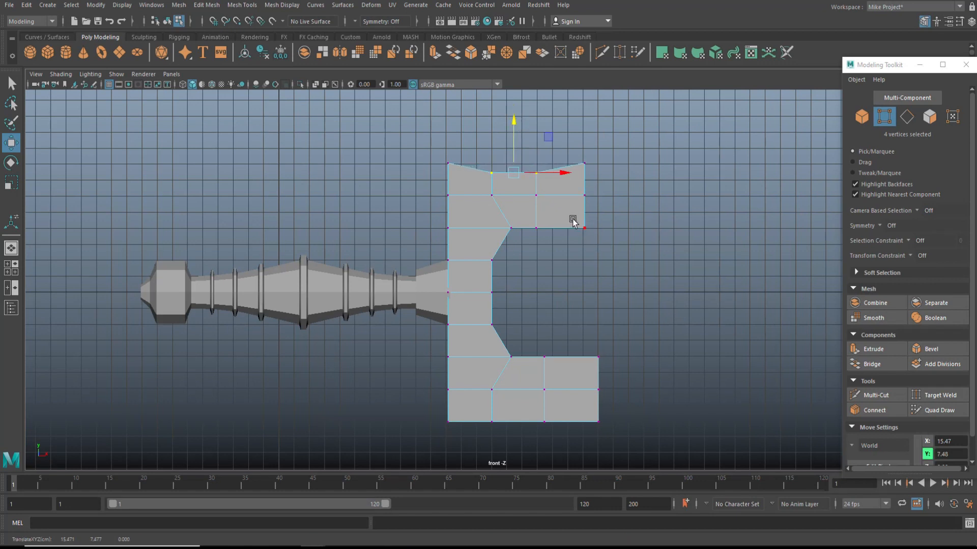
{"action": "left_click_drag", "start_coordinate": [569, 214], "coordinate": [609, 264]}
{"action": "left_click_drag", "start_coordinate": [637, 229], "coordinate": [654, 230]}
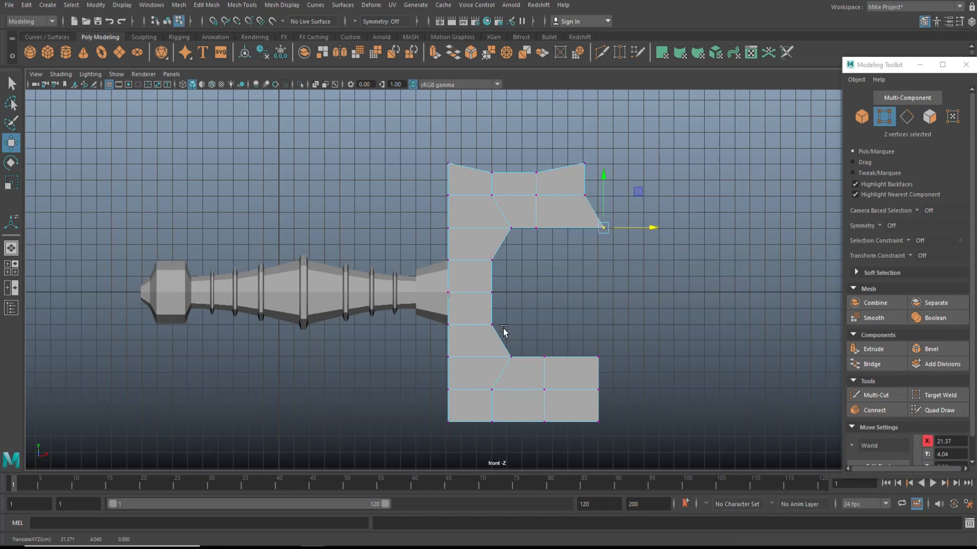
Step: Slope the lower arm's top edge upward, raising its outer and middle vertices and placing the end corner at about Y -2.20
{"action": "left_click_drag", "start_coordinate": [533, 337], "coordinate": [626, 372]}
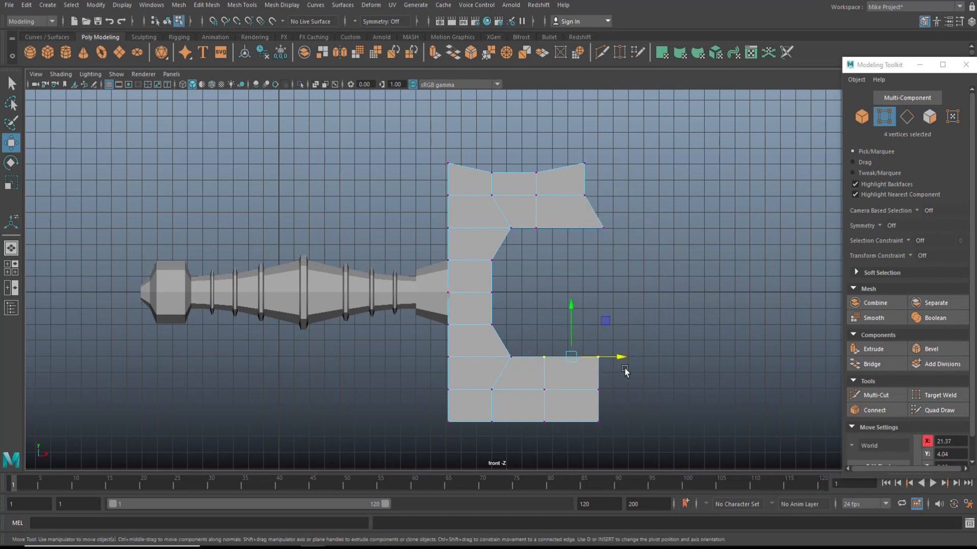
{"action": "left_click_drag", "start_coordinate": [574, 299], "coordinate": [575, 288]}
{"action": "left_click_drag", "start_coordinate": [588, 329], "coordinate": [609, 360]}
{"action": "left_click_drag", "start_coordinate": [597, 298], "coordinate": [597, 279]}
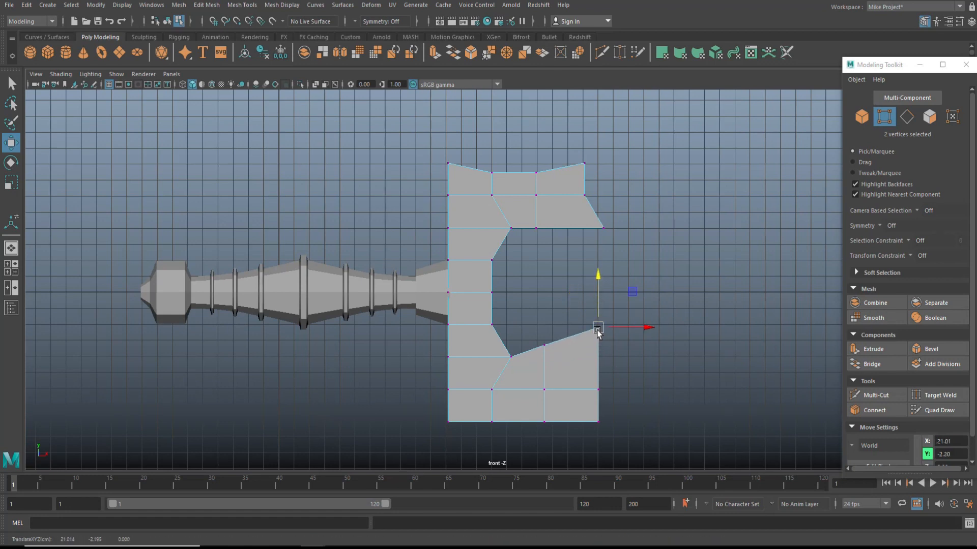
Step: Pull the lower arm's middle end vertices outward into a point and raise the two outer underside vertex pairs
{"action": "left_click_drag", "start_coordinate": [586, 380], "coordinate": [688, 391]}
{"action": "left_click", "coordinate": [596, 422]}
{"action": "left_click_drag", "start_coordinate": [594, 379], "coordinate": [598, 363]}
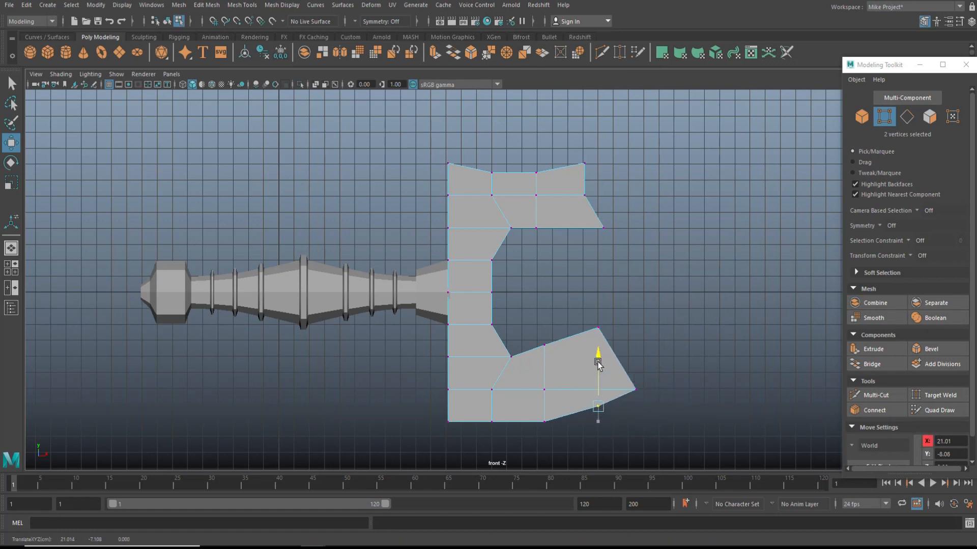
{"action": "left_click_drag", "start_coordinate": [556, 432], "coordinate": [537, 415]}
{"action": "left_click_drag", "start_coordinate": [540, 371], "coordinate": [544, 359]}
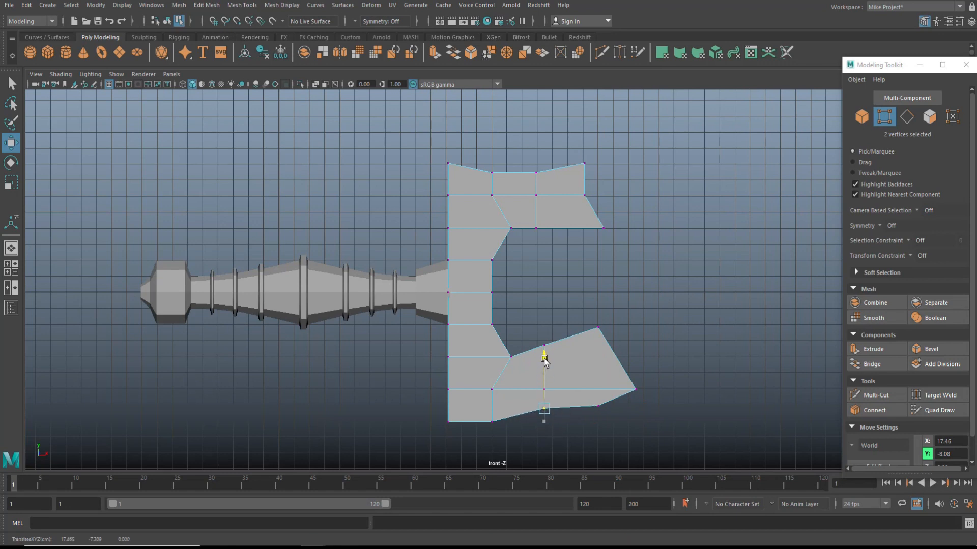
Step: Raise the underside vertices at the lower arm's root and shift the block's lower back vertices inward along X above the bottom corner
{"action": "left_click", "coordinate": [487, 419]}
{"action": "left_click_drag", "start_coordinate": [494, 378], "coordinate": [511, 397]}
{"action": "left_click", "coordinate": [456, 364]}
{"action": "left_click", "coordinate": [449, 388]}
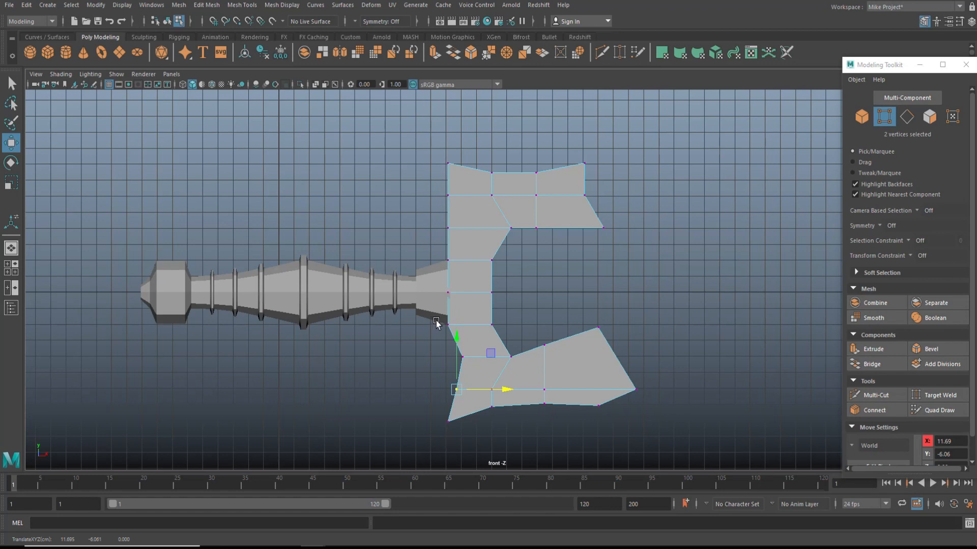
Step: Flare the block's upper back corner toward the handle and shift the upper arm's root vertices to about X 13.67
{"action": "left_click_drag", "start_coordinate": [435, 149], "coordinate": [489, 202]}
{"action": "left_click_drag", "start_coordinate": [441, 223], "coordinate": [475, 245]}
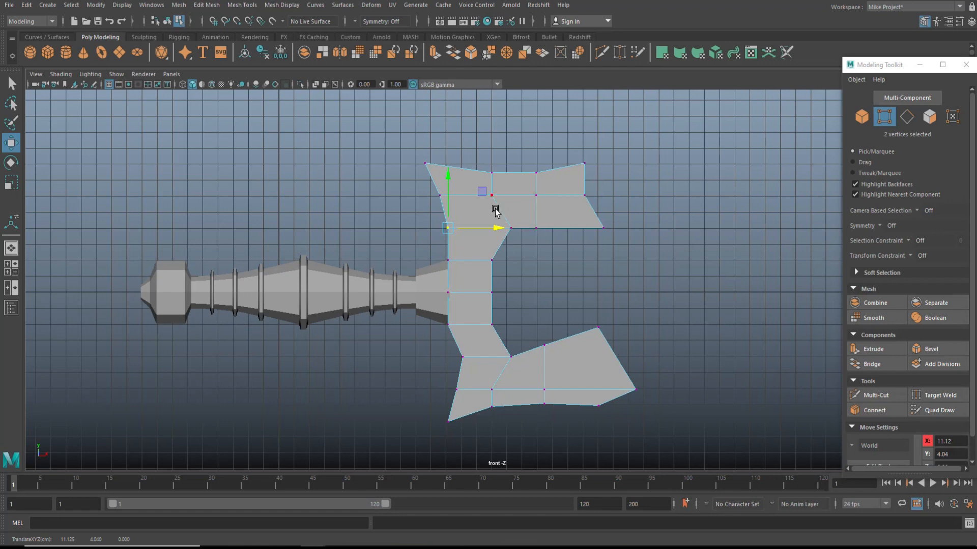
{"action": "left_click_drag", "start_coordinate": [474, 140], "coordinate": [531, 246]}
{"action": "left_click_drag", "start_coordinate": [551, 207], "coordinate": [539, 206]}
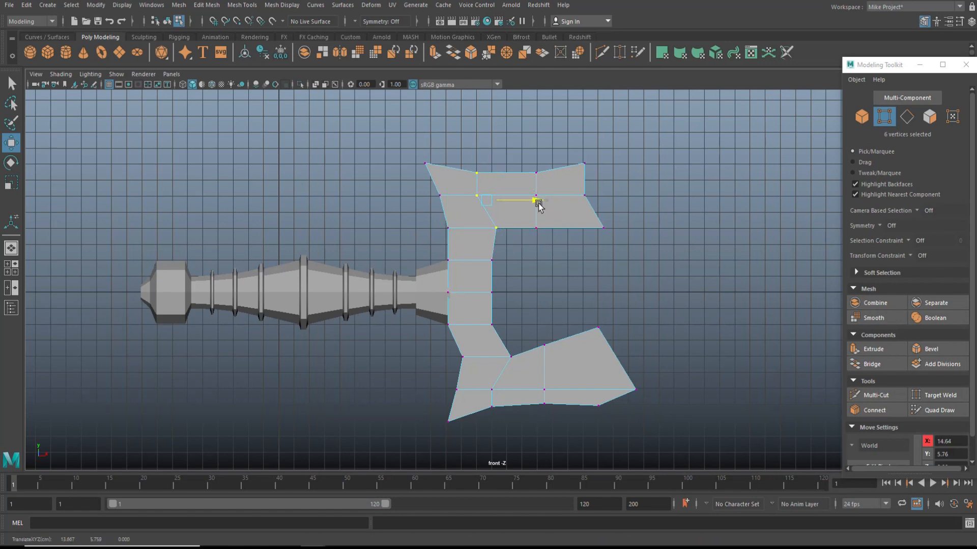
Step: Thin the upper arm by lowering its top vertices and raising its middle underside vertices to about Y 5.25
{"action": "left_click_drag", "start_coordinate": [456, 137], "coordinate": [603, 179]}
{"action": "left_click_drag", "start_coordinate": [530, 125], "coordinate": [533, 133]}
{"action": "left_click", "coordinate": [525, 219]}
{"action": "left_click_drag", "start_coordinate": [535, 180], "coordinate": [534, 160]}
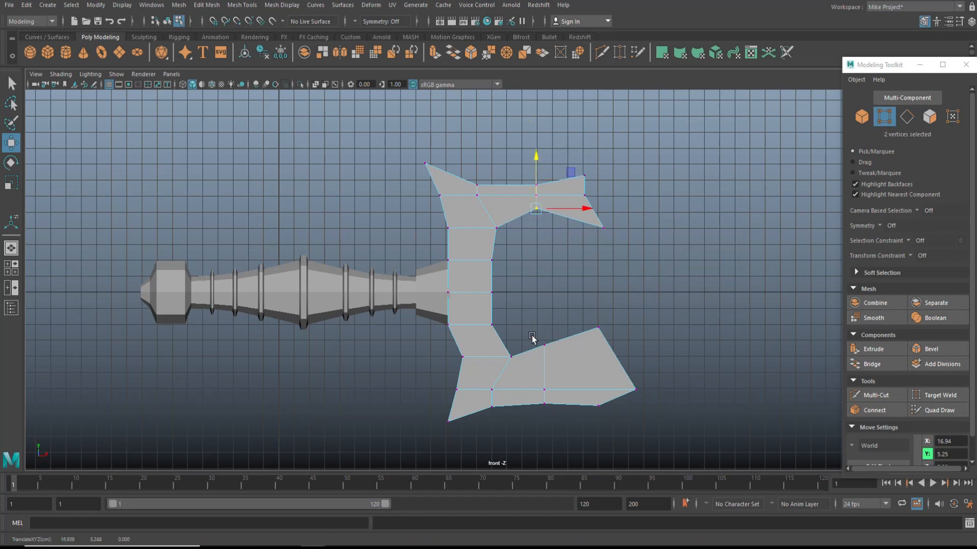
Step: Narrow the lower arm's middle by repositioning its vertices, and raise the arm's pointed end vertices to about Y -3.9
{"action": "left_click", "coordinate": [546, 346]}
{"action": "left_click_drag", "start_coordinate": [551, 349], "coordinate": [563, 436]}
{"action": "left_click_drag", "start_coordinate": [550, 399], "coordinate": [556, 381]}
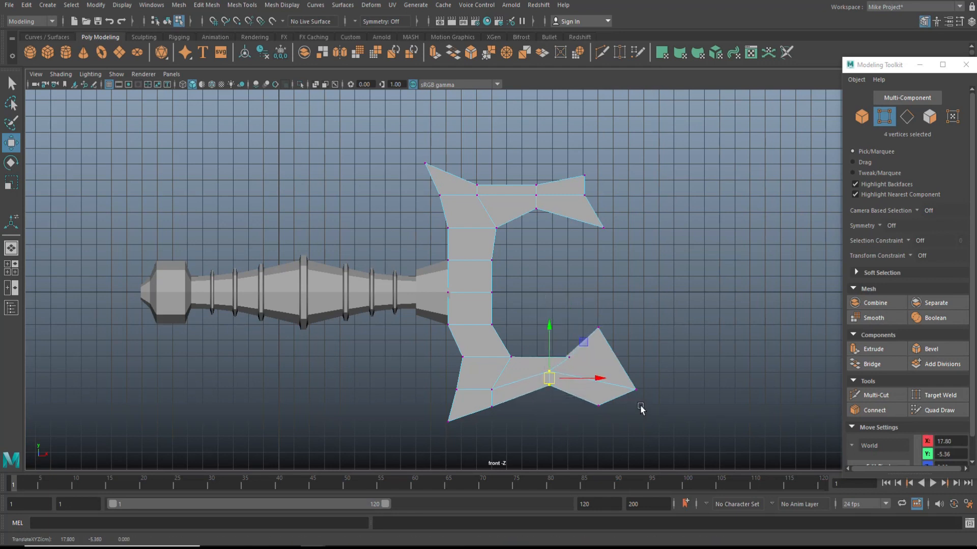
{"action": "left_click_drag", "start_coordinate": [629, 381], "coordinate": [634, 355]}
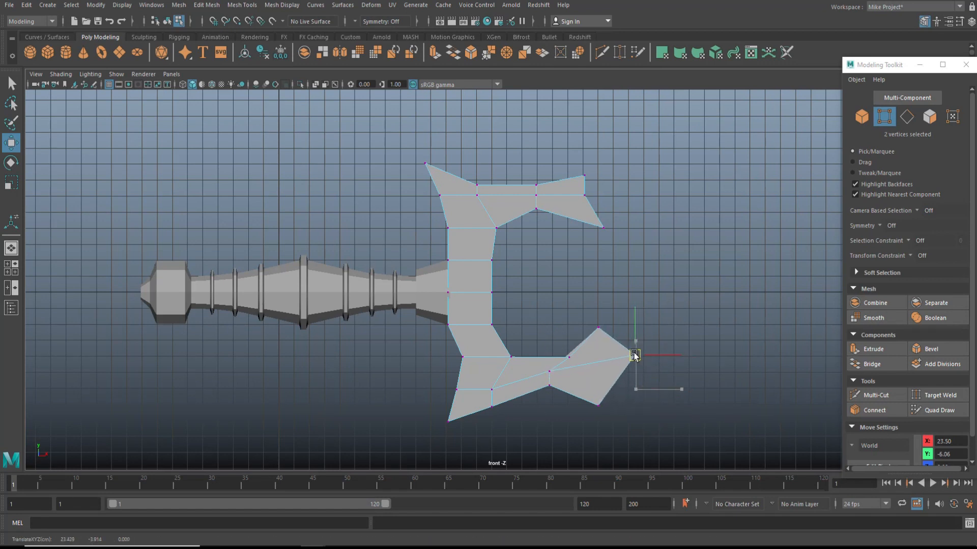
Step: Curve the block's inner side by moving its middle vertices to about X 13.33 and the upper inner corner to about X 14.0, Y 4.58
{"action": "left_click_drag", "start_coordinate": [480, 248], "coordinate": [504, 274]}
{"action": "left_click_drag", "start_coordinate": [479, 213], "coordinate": [556, 249]}
{"action": "left_click_drag", "start_coordinate": [489, 324], "coordinate": [505, 340]}
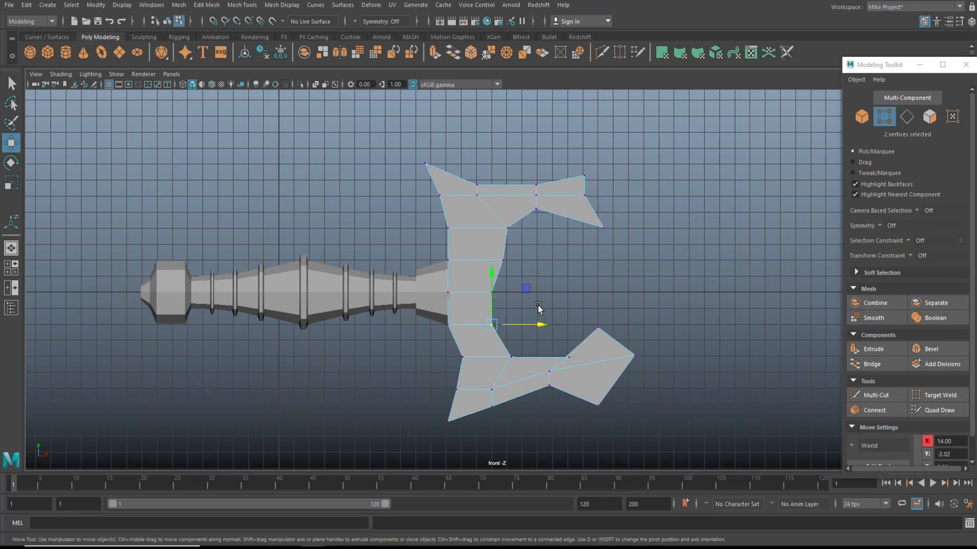
{"action": "left_click", "coordinate": [497, 258]}
{"action": "mouse_move", "coordinate": [532, 264]}
{"action": "left_mouse_down"}
{"action": "mouse_move", "coordinate": [549, 262]}
{"action": "mouse_move", "coordinate": [529, 263]}
{"action": "left_mouse_up"}
{"action": "left_click_drag", "start_coordinate": [490, 291], "coordinate": [530, 295]}
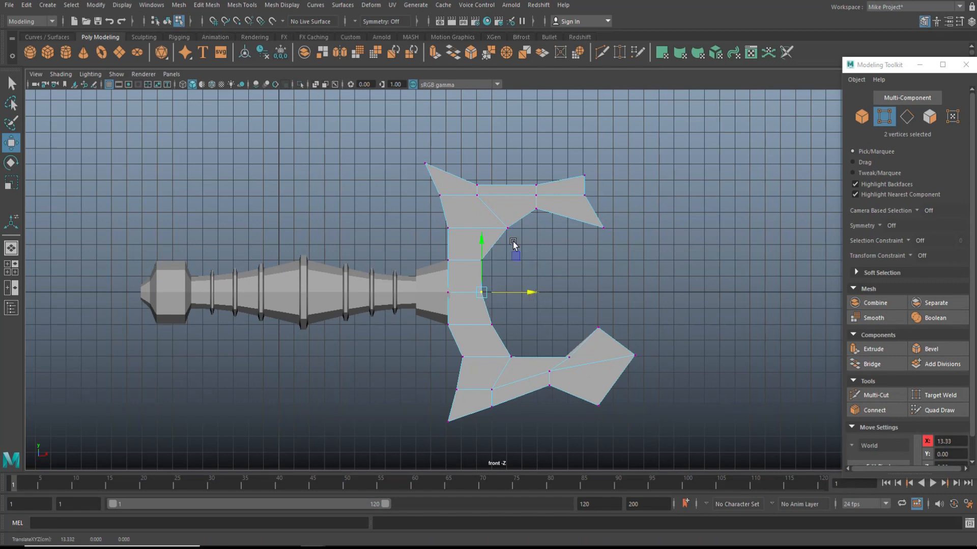
{"action": "mouse_move", "coordinate": [503, 219]}
{"action": "left_mouse_down"}
{"action": "mouse_move", "coordinate": [520, 246]}
{"action": "mouse_move", "coordinate": [493, 221]}
{"action": "left_mouse_up"}
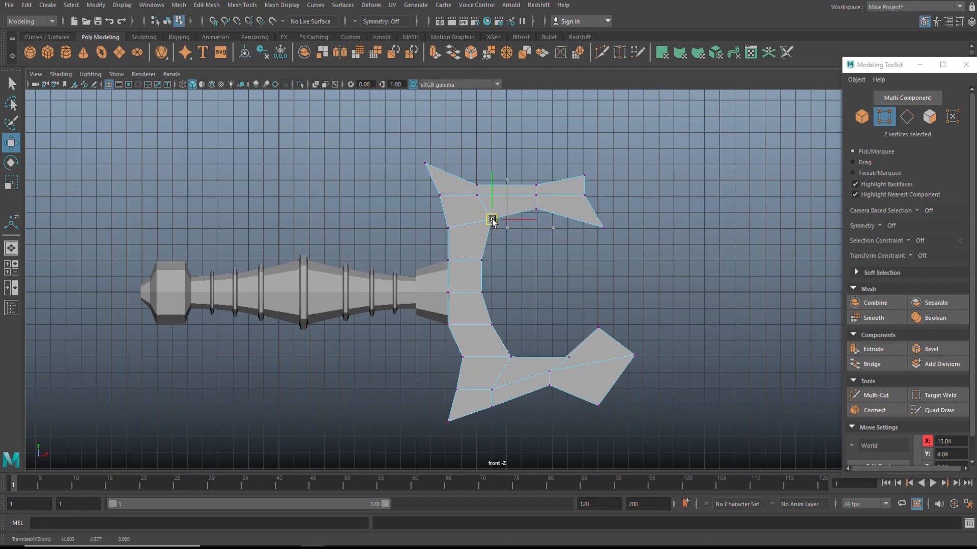
Step: Reshape the lower arm's end into an upswept blade, with its inner neck at about X 18.54, Y -3.44 and bottom point at X 18.87, Y -7.71
{"action": "left_click", "coordinate": [569, 356]}
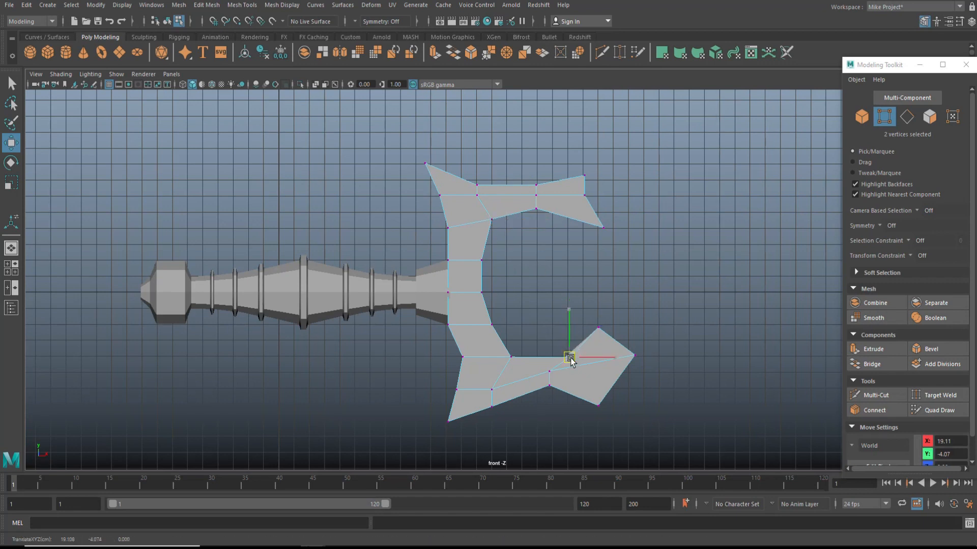
{"action": "left_click_drag", "start_coordinate": [559, 349], "coordinate": [560, 350]}
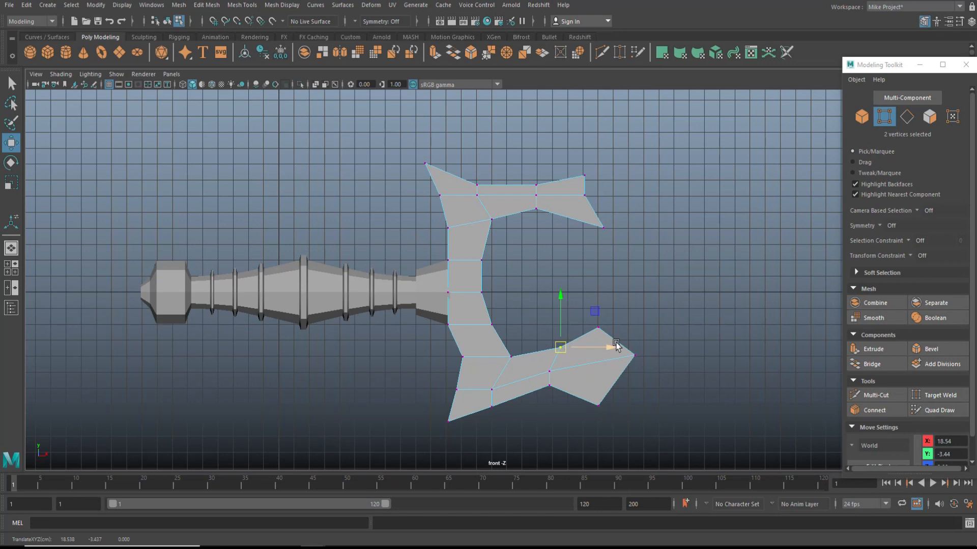
{"action": "mouse_move", "coordinate": [584, 316]}
{"action": "left_mouse_down"}
{"action": "mouse_move", "coordinate": [600, 329]}
{"action": "mouse_move", "coordinate": [578, 337]}
{"action": "mouse_move", "coordinate": [570, 322]}
{"action": "left_mouse_up"}
{"action": "left_click", "coordinate": [635, 356]}
{"action": "left_click_drag", "start_coordinate": [635, 359], "coordinate": [612, 309]}
{"action": "left_click_drag", "start_coordinate": [592, 390], "coordinate": [569, 416]}
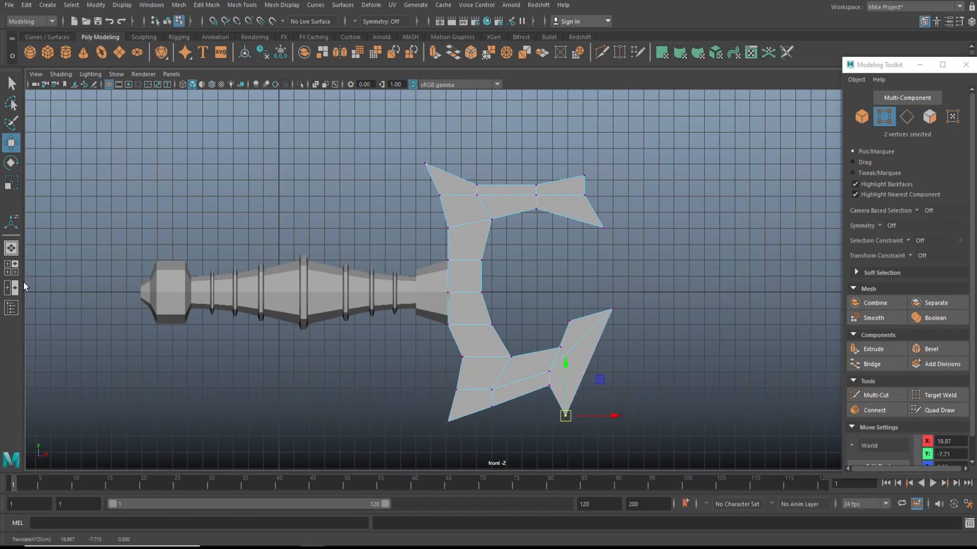
Step: In the perspective view, switch to edge mode and select the outline edges on one broad side of the C-shaped block
{"action": "left_click", "coordinate": [11, 268]}
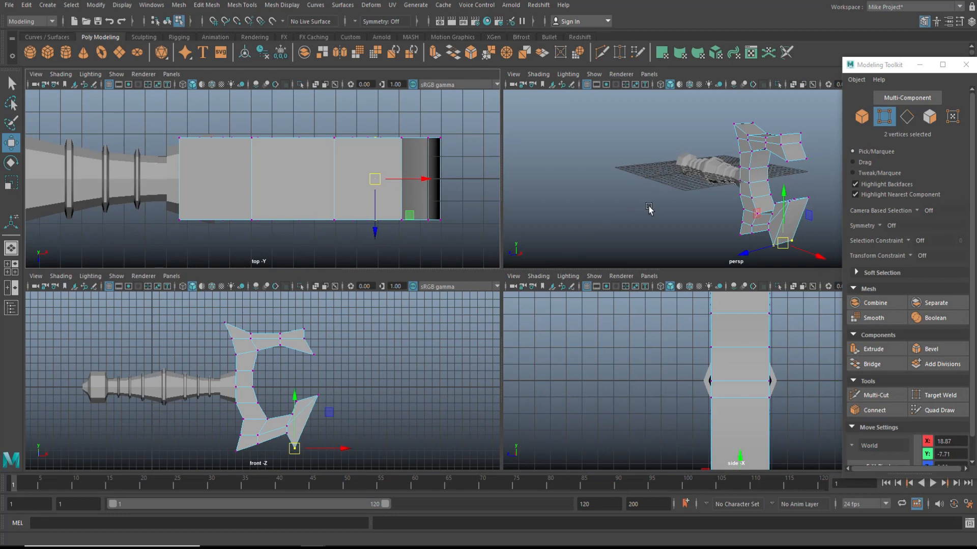
{"action": "key", "text": "space"}
{"action": "left_click_drag", "start_coordinate": [551, 332], "coordinate": [436, 351], "text": "alt"}
{"action": "right_click_drag", "start_coordinate": [438, 218], "coordinate": [437, 191]}
{"action": "left_click", "coordinate": [438, 217]}
{"action": "double_click", "coordinate": [438, 218]}
{"action": "left_click", "coordinate": [388, 238], "text": "shift"}
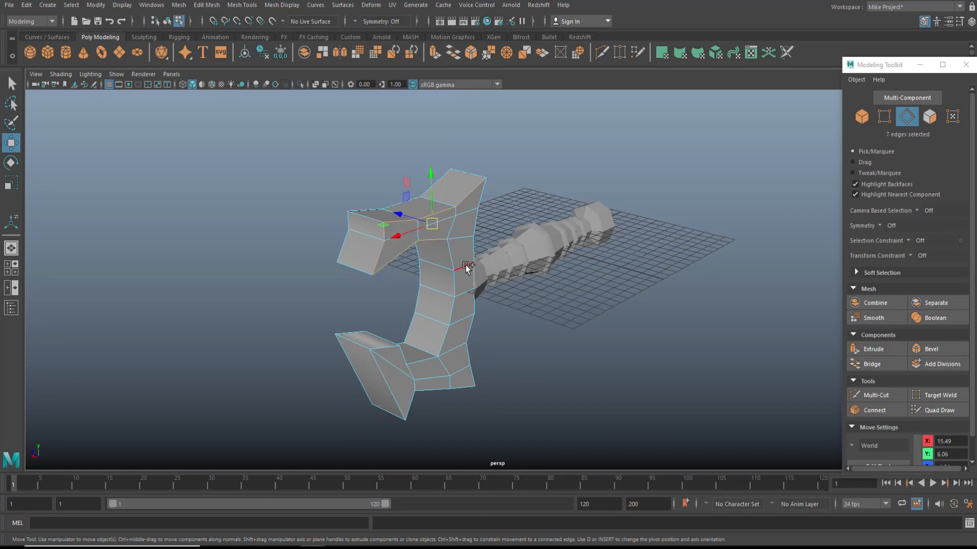
{"action": "left_click", "coordinate": [450, 257], "text": "shift"}
{"action": "double_click", "coordinate": [445, 334], "text": "shift"}
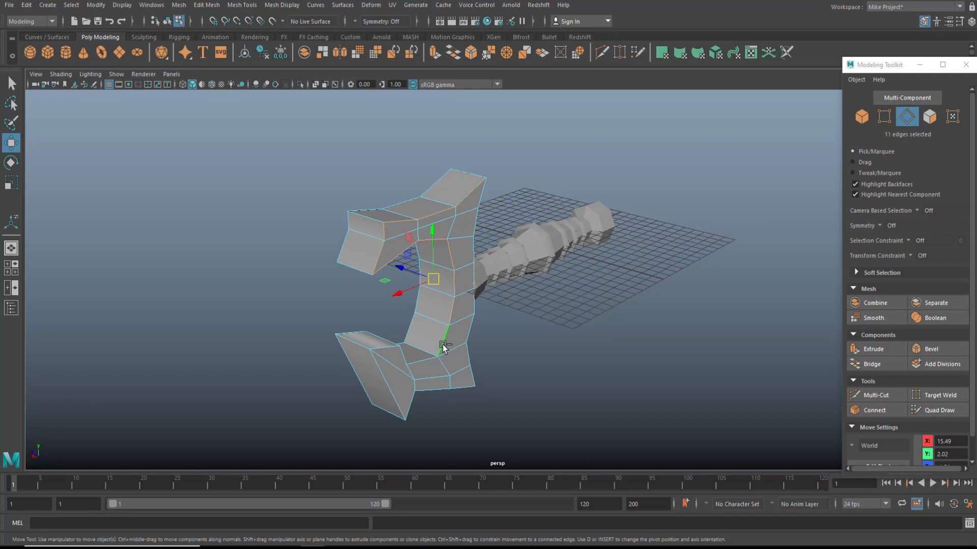
{"action": "double_click", "coordinate": [390, 350], "text": "shift"}
{"action": "double_click", "coordinate": [408, 405], "text": "shift"}
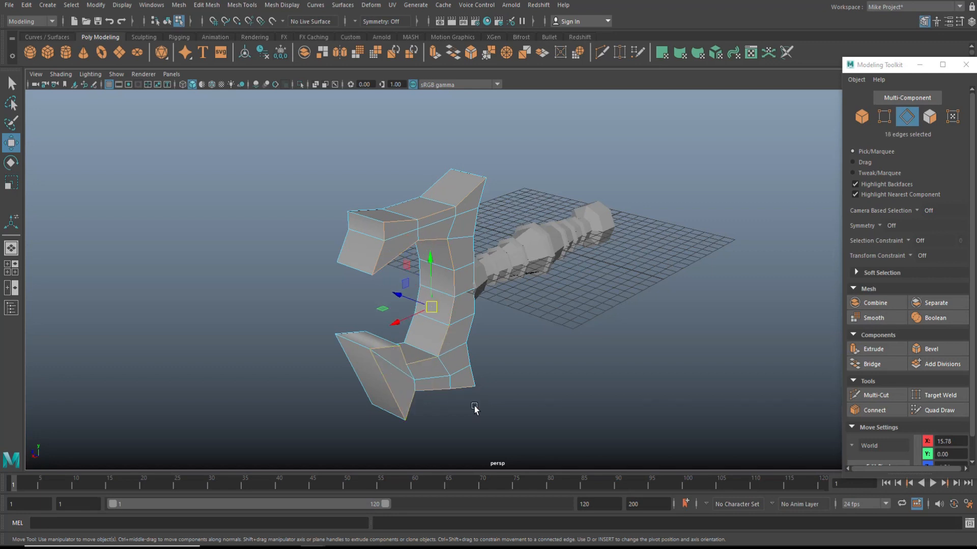
Step: Add the outline edges on the block's opposite broad side and handle-facing corners to the edge selection
{"action": "left_click_drag", "start_coordinate": [563, 410], "coordinate": [506, 399], "text": "alt"}
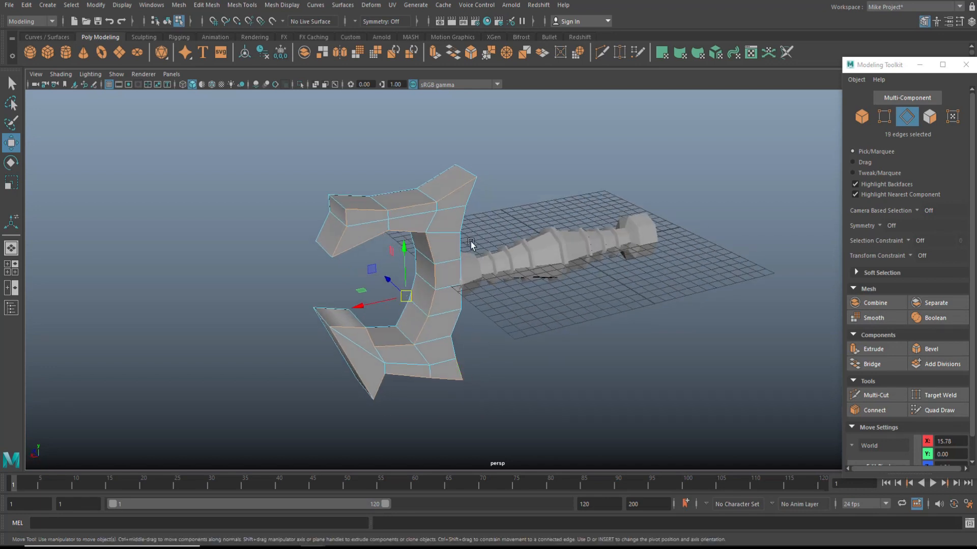
{"action": "left_click_drag", "start_coordinate": [182, 317], "coordinate": [569, 247], "text": "alt"}
{"action": "left_click", "coordinate": [547, 214], "text": "shift"}
{"action": "left_click", "coordinate": [547, 216], "text": "shift"}
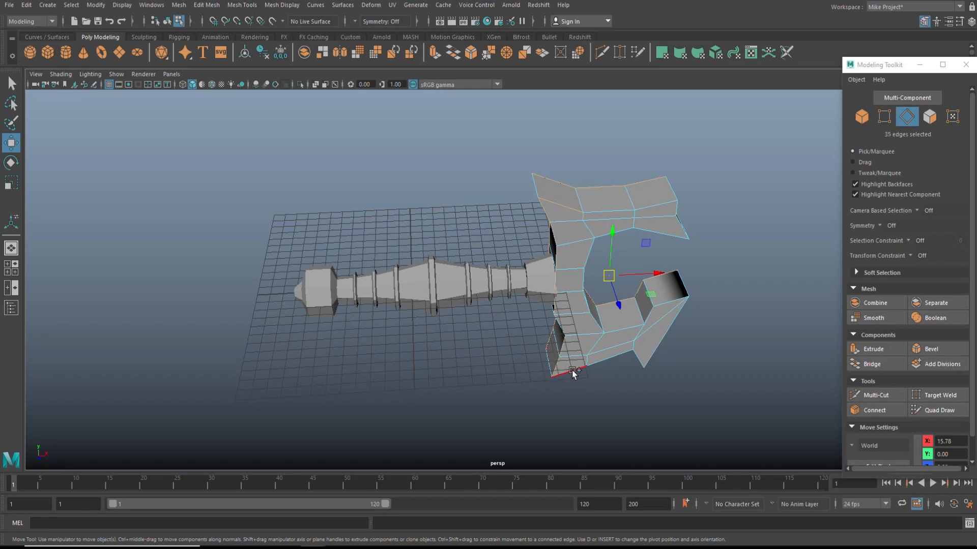
{"action": "left_click_drag", "start_coordinate": [728, 392], "coordinate": [615, 375], "text": "alt"}
{"action": "left_click", "coordinate": [606, 359], "text": "shift"}
{"action": "left_click", "coordinate": [606, 318], "text": "shift"}
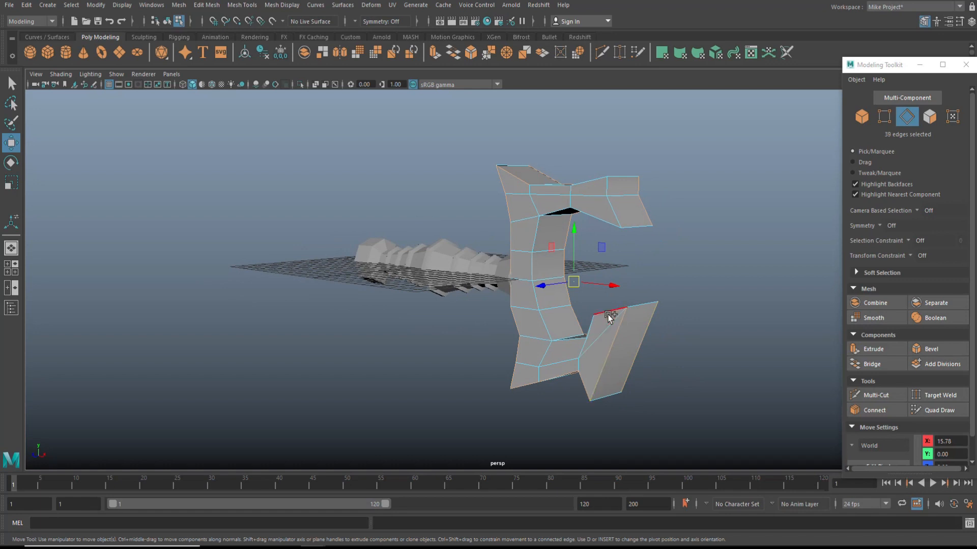
{"action": "left_click", "coordinate": [543, 328], "text": "shift"}
{"action": "left_click", "coordinate": [539, 224], "text": "shift"}
{"action": "left_click", "coordinate": [612, 233], "text": "shift"}
Step: Extend the selection with the remaining border edges at the arm ends, the upper back corner and the lower arm's underside
{"action": "left_click_drag", "start_coordinate": [685, 277], "coordinate": [695, 299], "text": "alt"}
{"action": "left_click", "coordinate": [652, 288], "text": "shift"}
{"action": "left_click", "coordinate": [651, 299], "text": "shift"}
{"action": "left_click", "coordinate": [523, 197], "text": "shift"}
{"action": "left_click_drag", "start_coordinate": [467, 310], "coordinate": [549, 329], "text": "alt"}
{"action": "left_click", "coordinate": [552, 351], "text": "shift"}
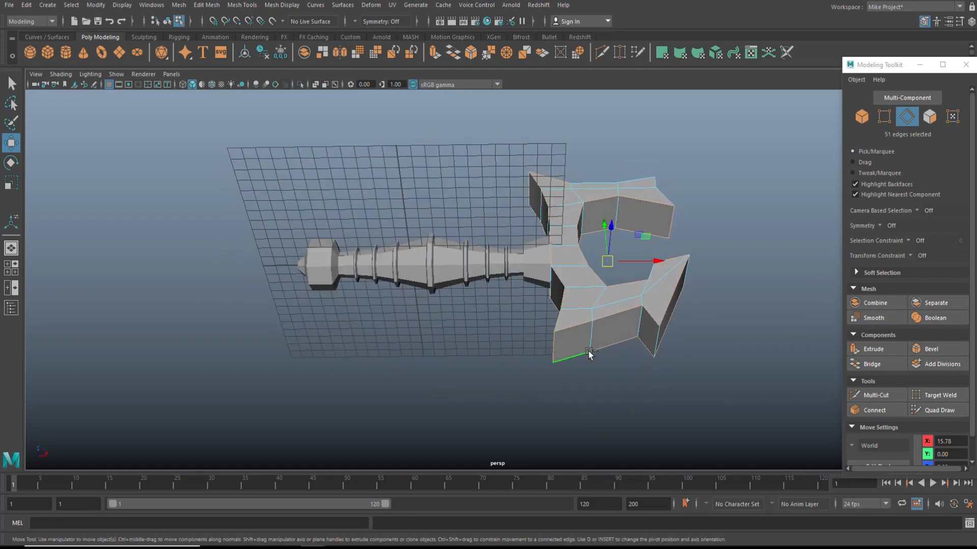
{"action": "left_click", "coordinate": [650, 338], "text": "shift"}
Step: Add the missing arm and end edges in wireframe display, return to shaded display and bevel the selected edges with Fraction 0.5
{"action": "key", "text": "4"}
{"action": "mouse_move", "coordinate": [711, 361]}
{"action": "left_mouse_down", "text": "alt"}
{"action": "mouse_move", "coordinate": [733, 404]}
{"action": "mouse_move", "coordinate": [728, 416]}
{"action": "mouse_move", "coordinate": [694, 421]}
{"action": "left_mouse_up", "text": "alt"}
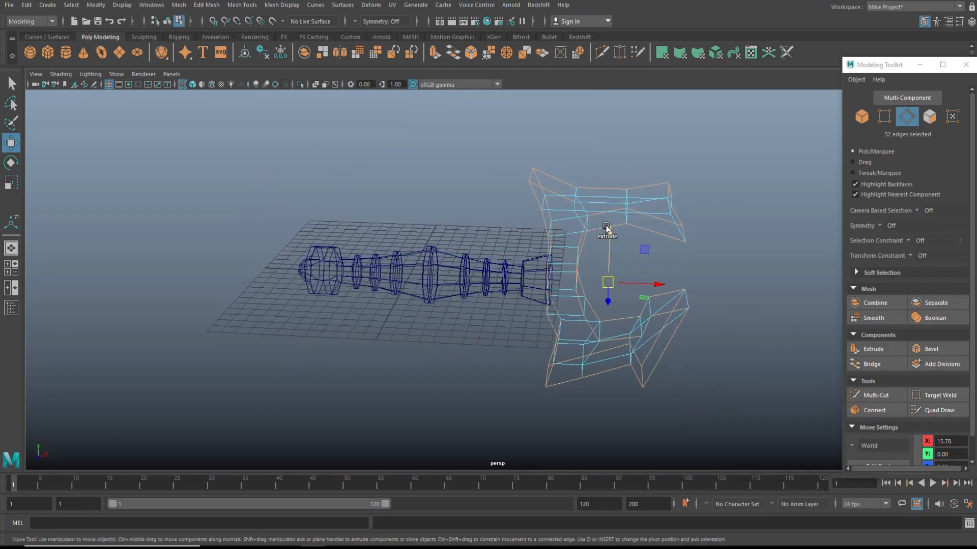
{"action": "left_click", "coordinate": [603, 210], "text": "shift"}
{"action": "left_click", "coordinate": [651, 213], "text": "shift"}
{"action": "left_click_drag", "start_coordinate": [752, 300], "coordinate": [649, 280], "text": "alt"}
{"action": "left_click", "coordinate": [620, 285], "text": "shift"}
{"action": "left_click", "coordinate": [608, 260], "text": "shift"}
{"action": "left_click", "coordinate": [626, 273], "text": "shift"}
{"action": "left_click_drag", "start_coordinate": [724, 340], "coordinate": [730, 375], "text": "alt"}
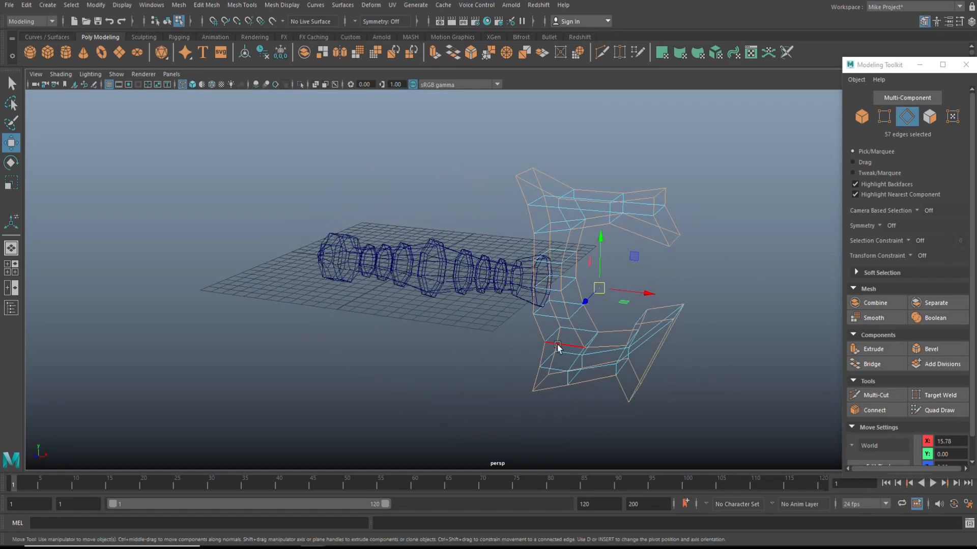
{"action": "key", "text": "5"}
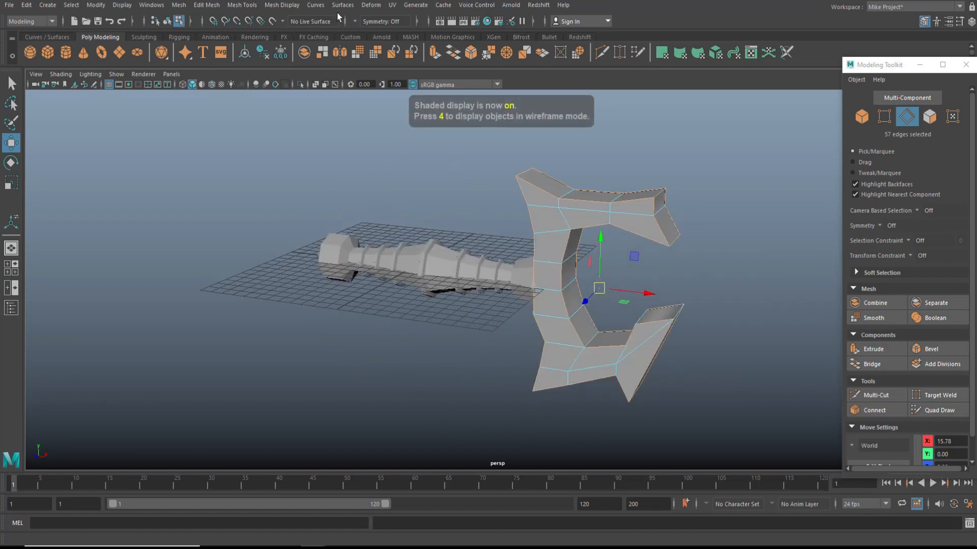
{"action": "key", "text": "ctrl+b"}
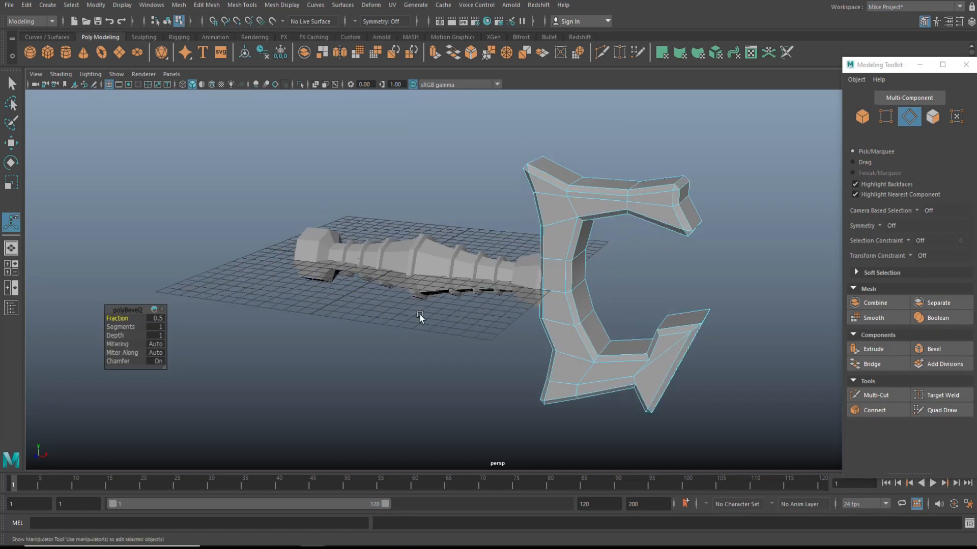
{"action": "left_click_drag", "start_coordinate": [420, 314], "coordinate": [425, 342], "text": "alt"}
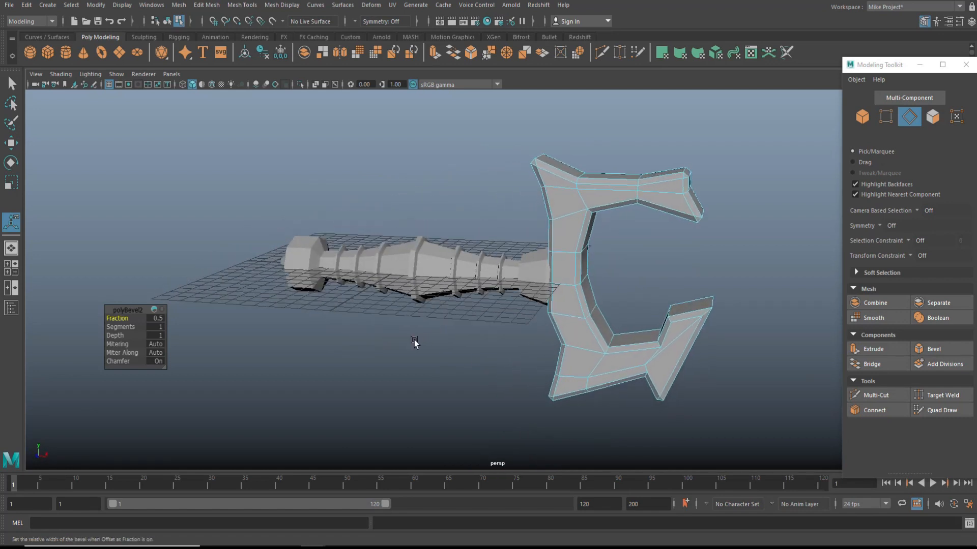
Step: Switch to face mode and select the inner faces along one broad side of the C-shaped head, from the upper arm to the lower arm
{"action": "key", "text": "q"}
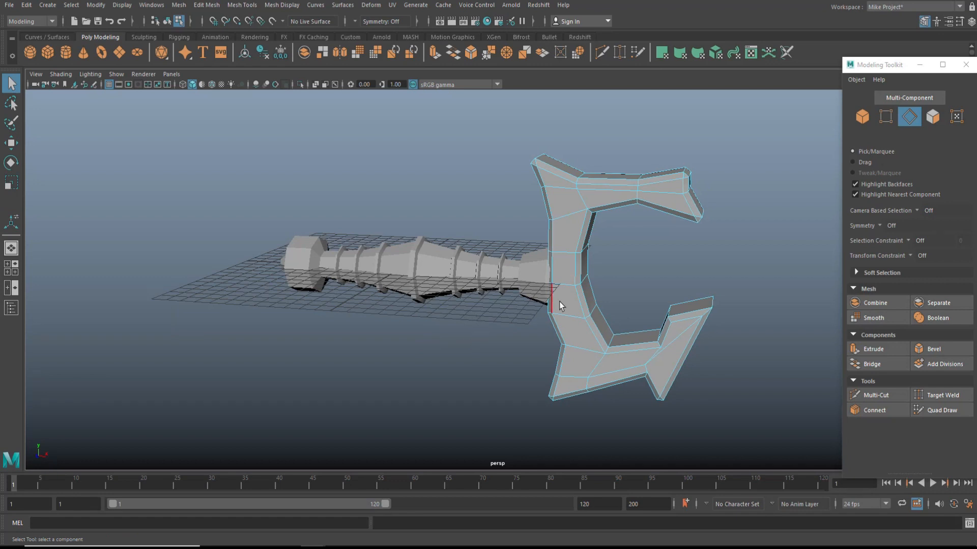
{"action": "right_click_drag", "start_coordinate": [610, 195], "coordinate": [604, 225]}
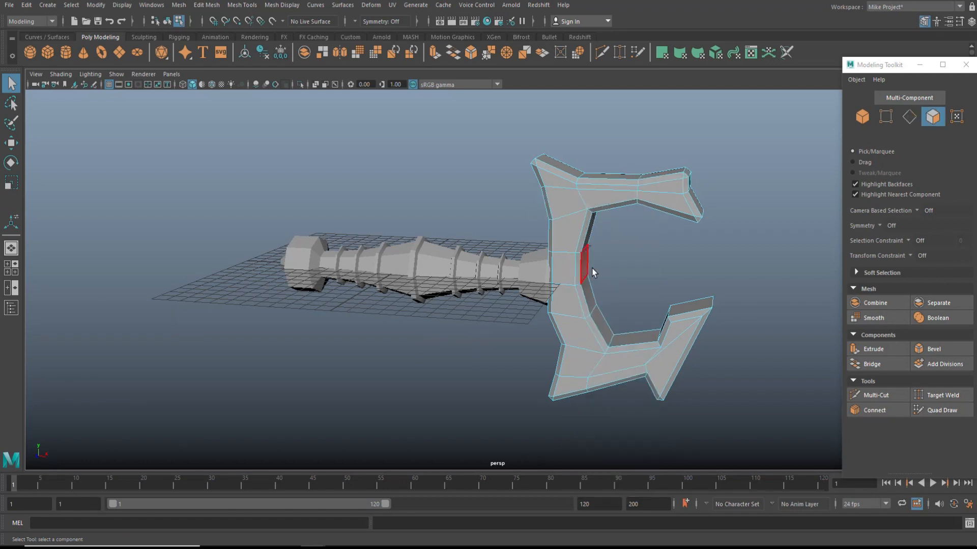
{"action": "left_click", "coordinate": [669, 203]}
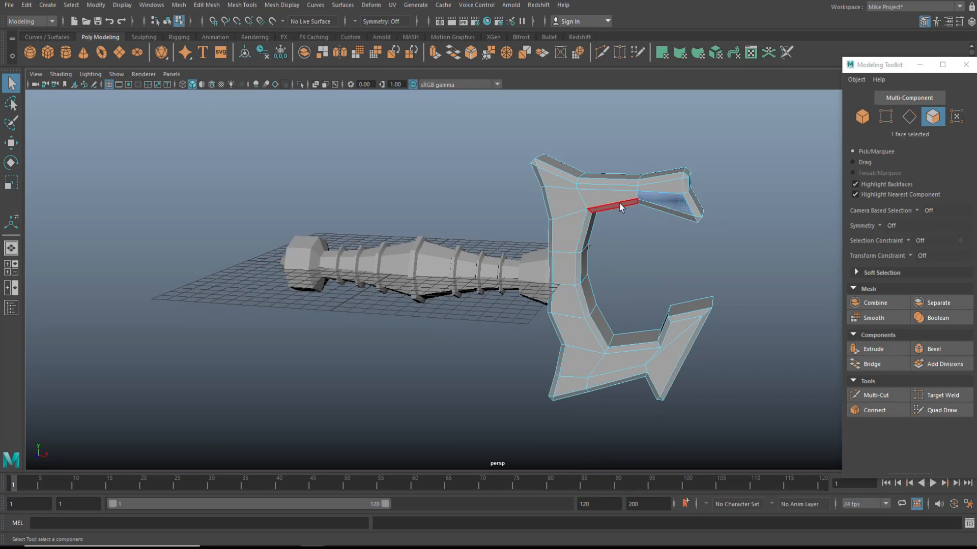
{"action": "left_click", "coordinate": [598, 202], "text": "shift"}
{"action": "left_click", "coordinate": [569, 201], "text": "shift"}
{"action": "left_click", "coordinate": [568, 232], "text": "shift"}
{"action": "left_click", "coordinate": [569, 268], "text": "shift"}
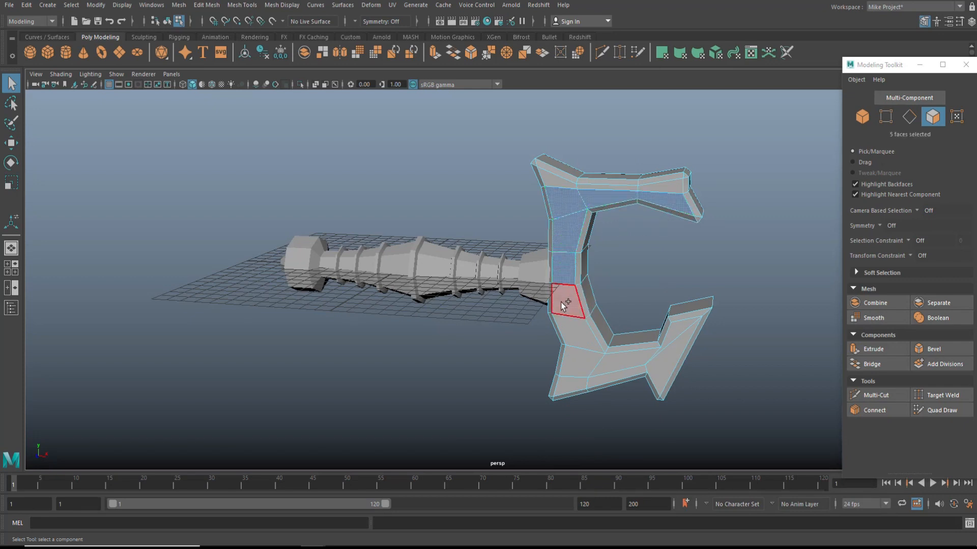
{"action": "left_click", "coordinate": [633, 362], "text": "shift"}
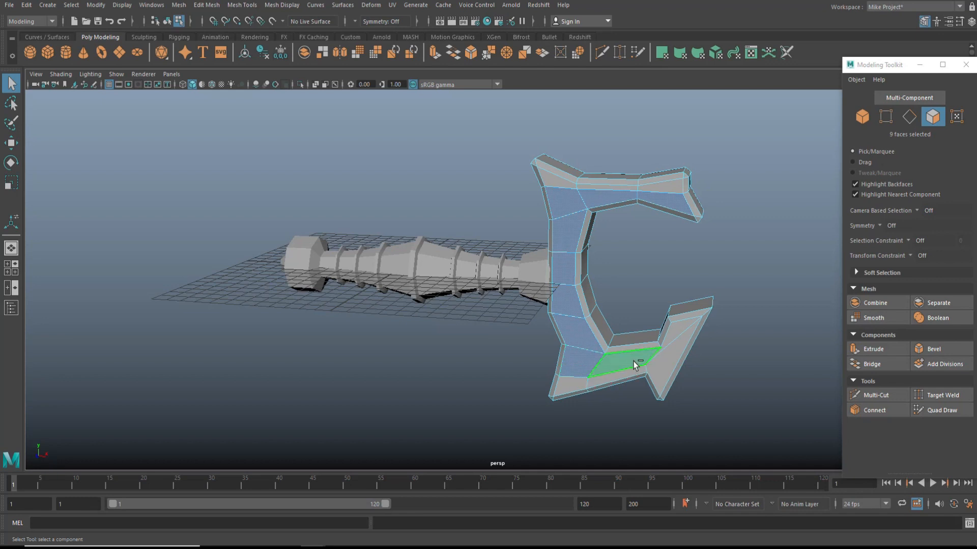
{"action": "left_click", "coordinate": [675, 331], "text": "shift"}
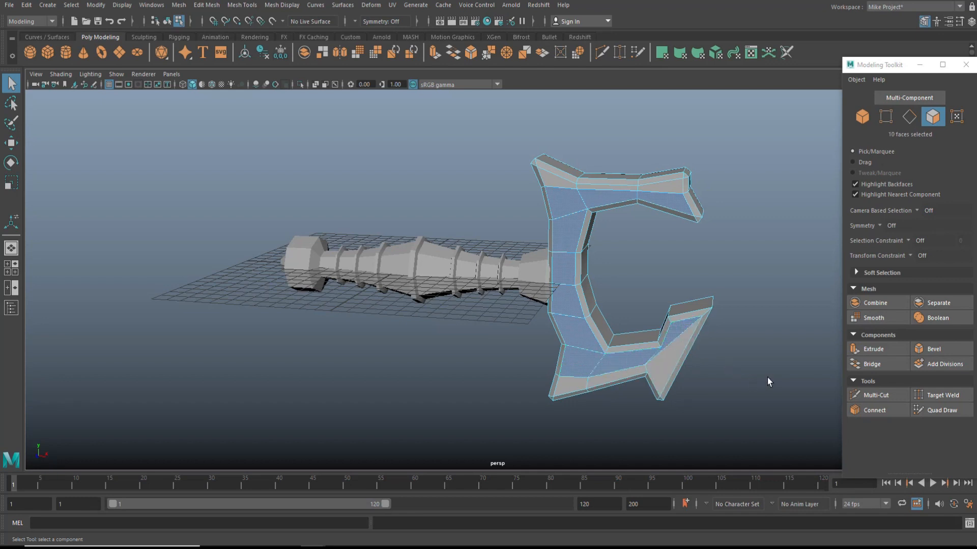
{"action": "left_click", "coordinate": [667, 358], "text": "shift"}
Step: Add the matching inner faces on the C-shaped head's opposite broad side to the face selection
{"action": "left_click_drag", "start_coordinate": [761, 373], "coordinate": [462, 286], "text": "alt"}
{"action": "left_click_drag", "start_coordinate": [417, 255], "coordinate": [303, 251], "text": "alt"}
{"action": "left_click", "coordinate": [369, 257], "text": "shift"}
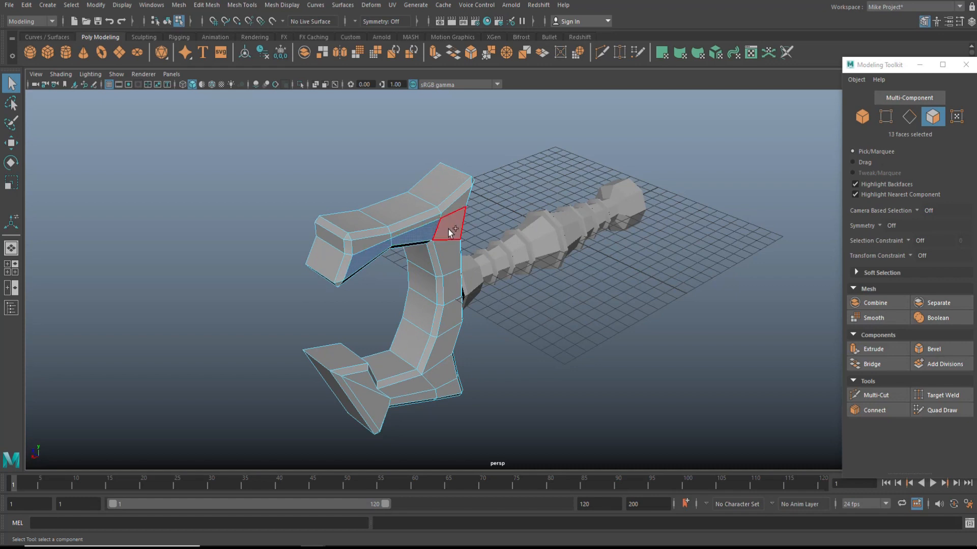
{"action": "left_click", "coordinate": [449, 344], "text": "shift"}
{"action": "left_click", "coordinate": [446, 376], "text": "shift"}
{"action": "left_click", "coordinate": [406, 386], "text": "shift"}
{"action": "left_click", "coordinate": [375, 402], "text": "shift"}
{"action": "left_click_drag", "start_coordinate": [342, 406], "coordinate": [378, 336], "text": "alt"}
{"action": "left_click", "coordinate": [335, 341], "text": "shift"}
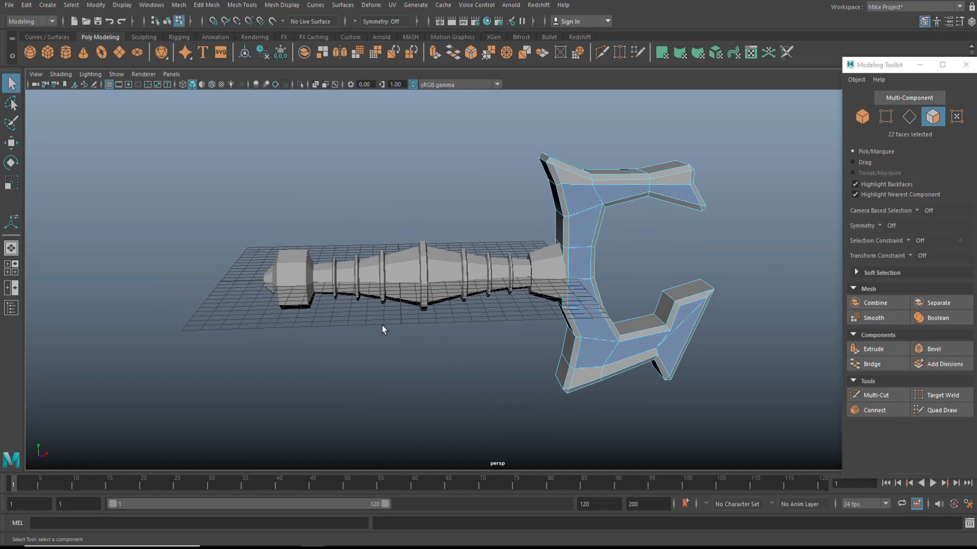
Step: Inset the selected faces on both broad sides with an Extrude Offset of 0.2 and extrude them again
{"action": "key", "text": "ctrl+e"}
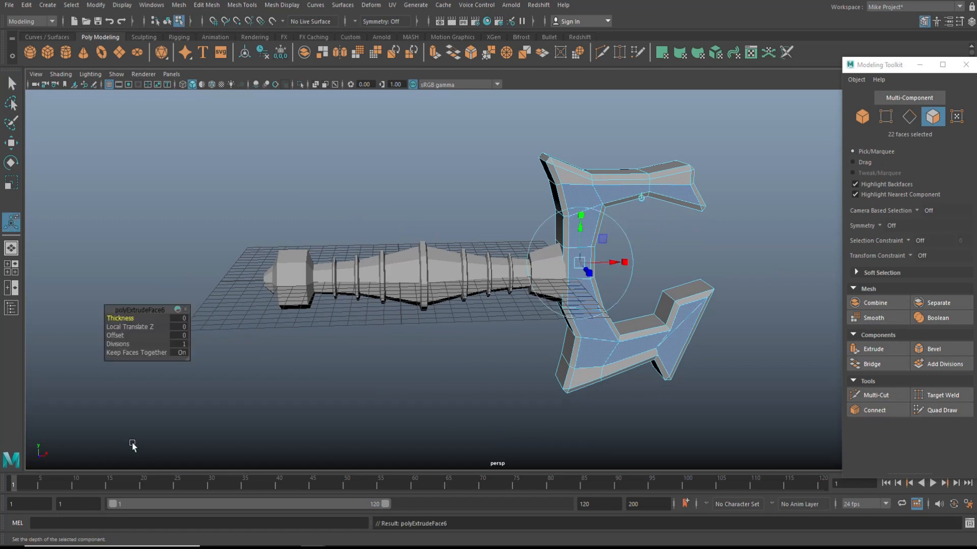
{"action": "left_click", "coordinate": [114, 336]}
{"action": "middle_click_drag", "start_coordinate": [114, 336], "coordinate": [116, 339]}
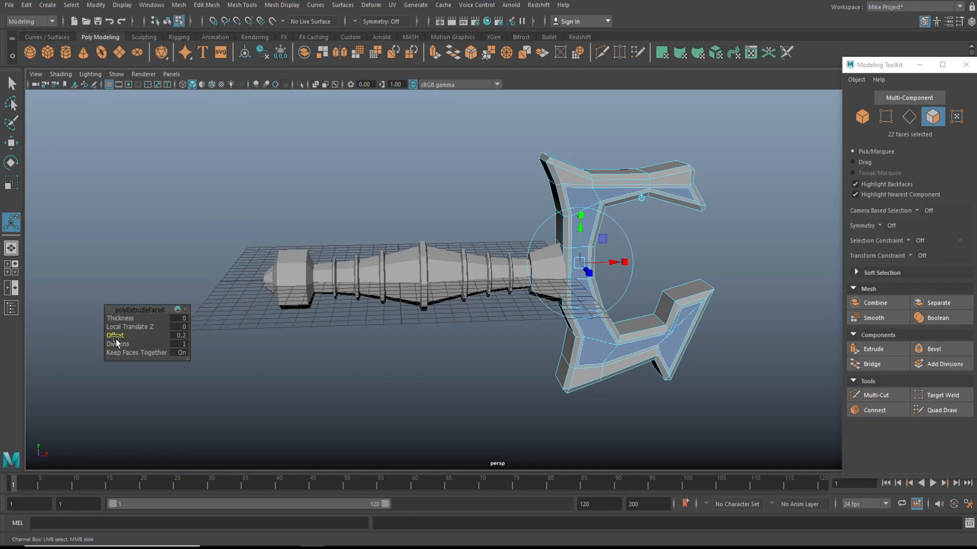
{"action": "key", "text": "ctrl+e"}
{"action": "key", "text": "r"}
{"action": "mouse_move", "coordinate": [302, 401]}
{"action": "left_mouse_down", "text": "alt"}
{"action": "mouse_move", "coordinate": [375, 410]}
{"action": "mouse_move", "coordinate": [316, 403]}
{"action": "left_mouse_up", "text": "alt"}
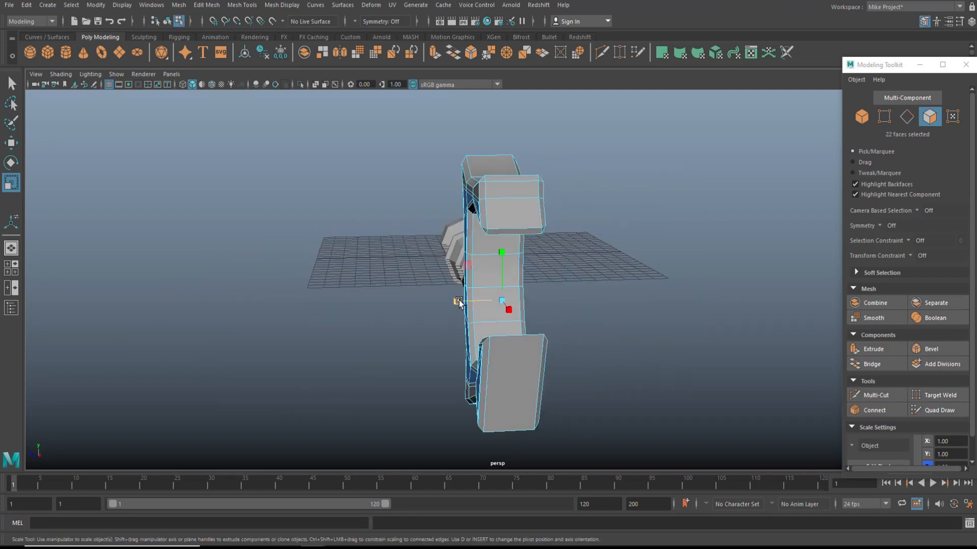
{"action": "left_click", "coordinate": [385, 318]}
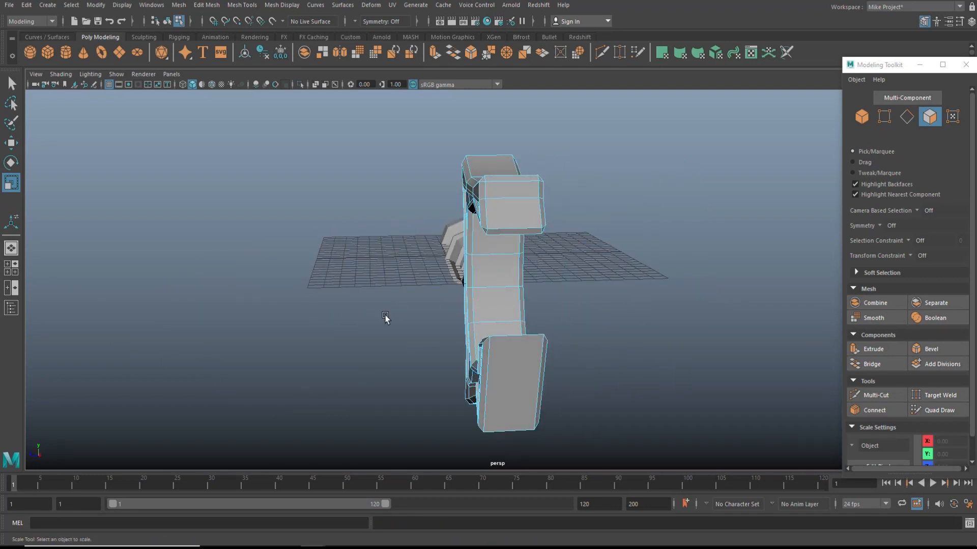
Step: Preview the C-shaped head with smoothed display in object mode and return it to unsmoothed display
{"action": "right_click_drag", "start_coordinate": [536, 209], "coordinate": [595, 193]}
{"action": "left_click", "coordinate": [218, 326]}
{"action": "left_click_drag", "start_coordinate": [219, 326], "coordinate": [370, 352], "text": "alt"}
{"action": "left_click", "coordinate": [624, 176]}
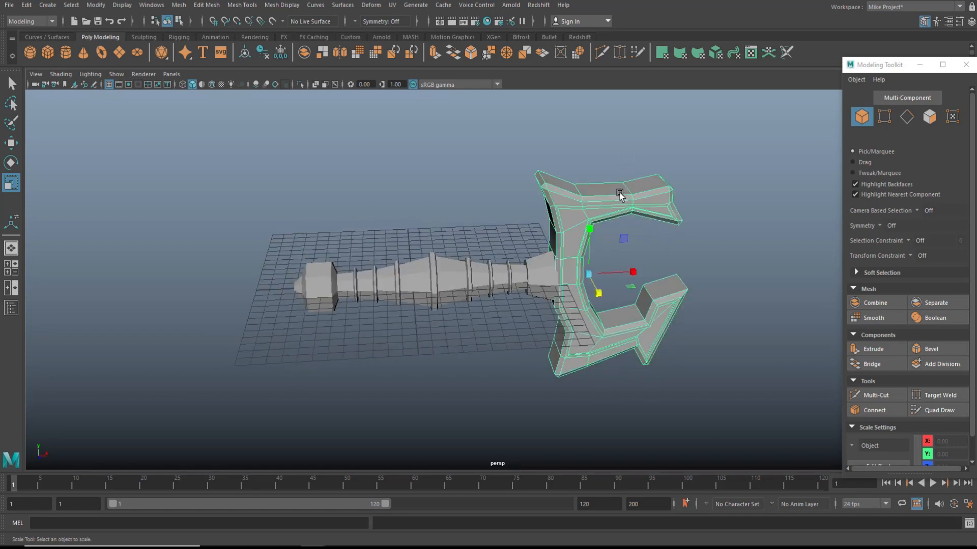
{"action": "key", "text": "3"}
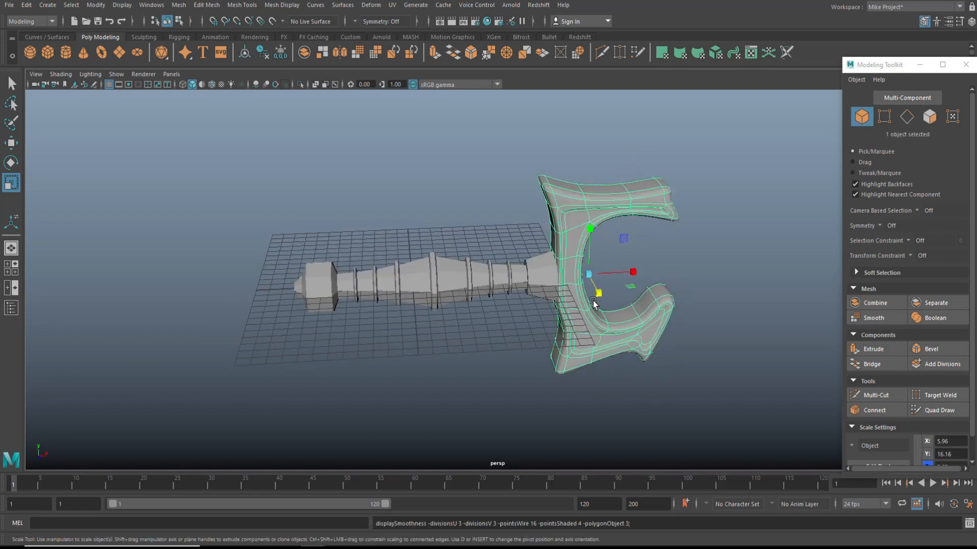
{"action": "left_click", "coordinate": [724, 236]}
{"action": "left_click_drag", "start_coordinate": [734, 276], "coordinate": [628, 212], "text": "alt"}
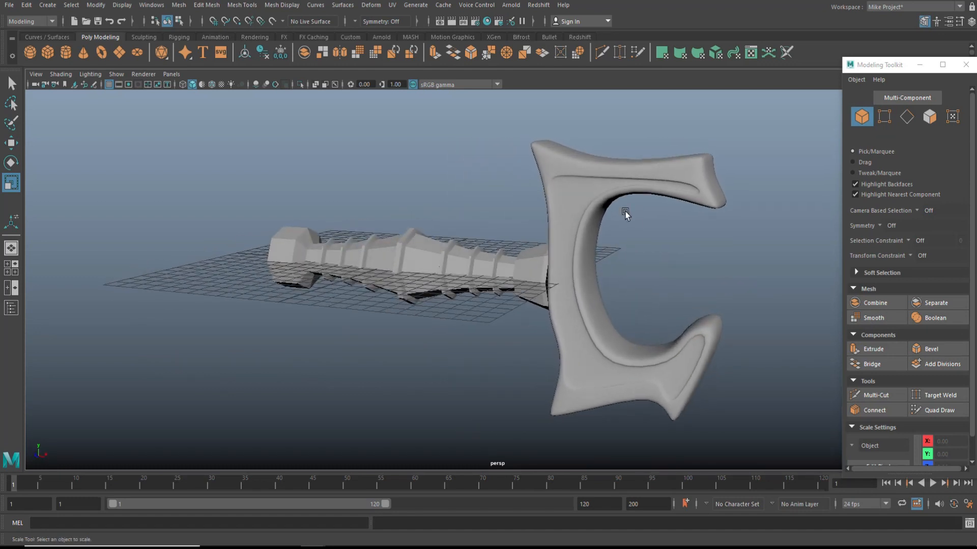
{"action": "left_click", "coordinate": [619, 183]}
{"action": "key", "text": "1"}
Step: Select all edges of the C-shaped head and bevel them with Fraction 0.001
{"action": "left_click_drag", "start_coordinate": [476, 257], "coordinate": [394, 306], "text": "alt"}
{"action": "right_click_drag", "start_coordinate": [484, 220], "coordinate": [479, 194]}
{"action": "scroll", "coordinate": [419, 205], "scroll_direction": "down", "scroll_amount": 4}
{"action": "left_click_drag", "start_coordinate": [392, 185], "coordinate": [644, 458]}
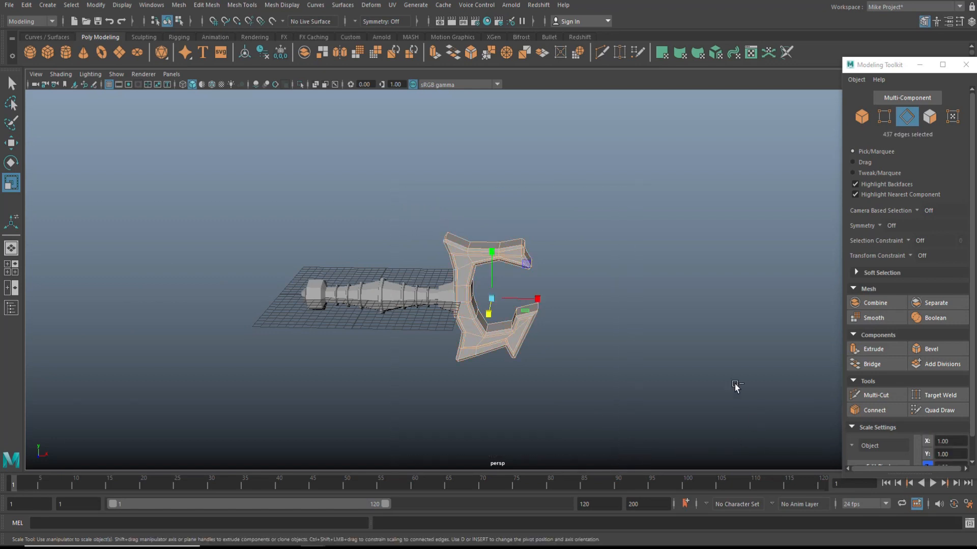
{"action": "key", "text": "ctrl+b"}
{"action": "left_click", "coordinate": [157, 319]}
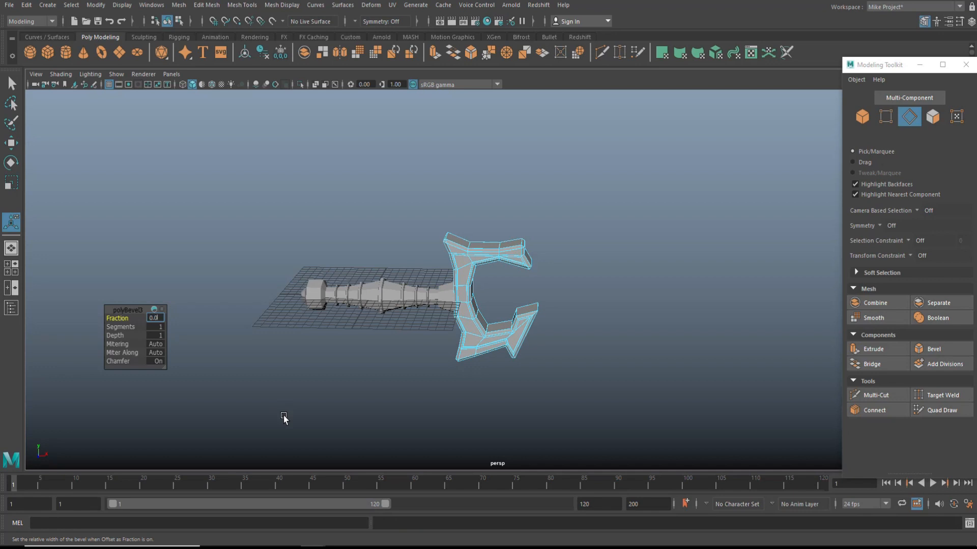
{"action": "key", "text": "Return"}
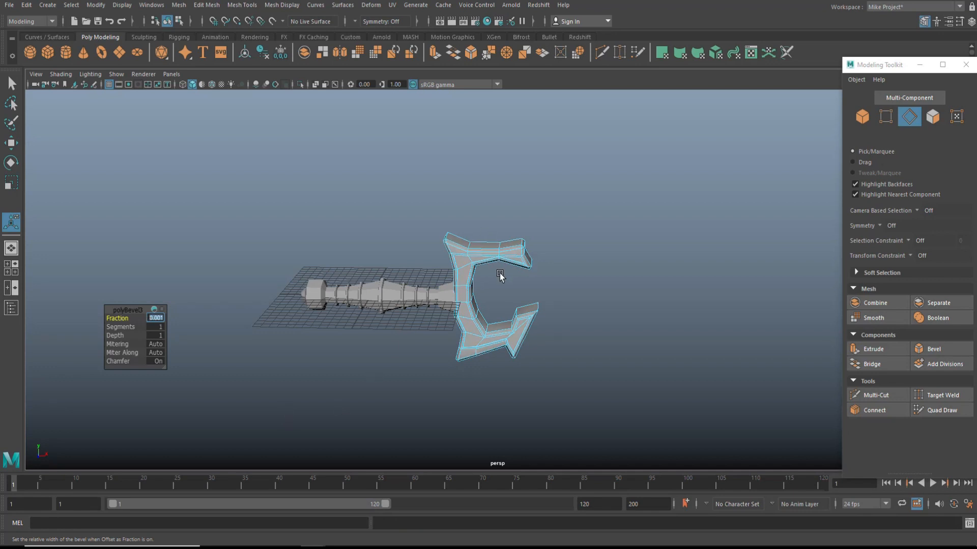
Step: Try smoothing the C-shaped head's mesh with the Smooth operation at 1 division
{"action": "right_click_drag", "start_coordinate": [498, 252], "coordinate": [531, 234]}
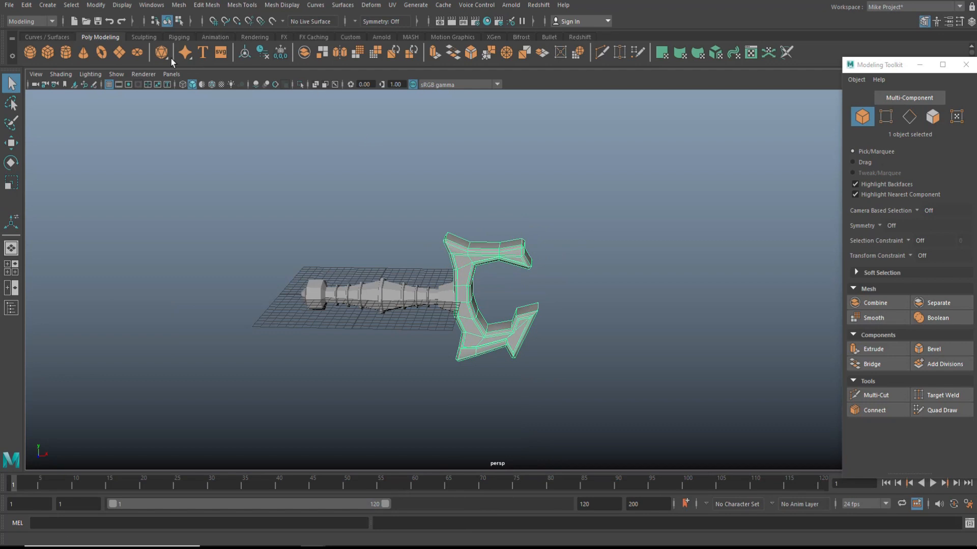
{"action": "left_click", "coordinate": [178, 5]}
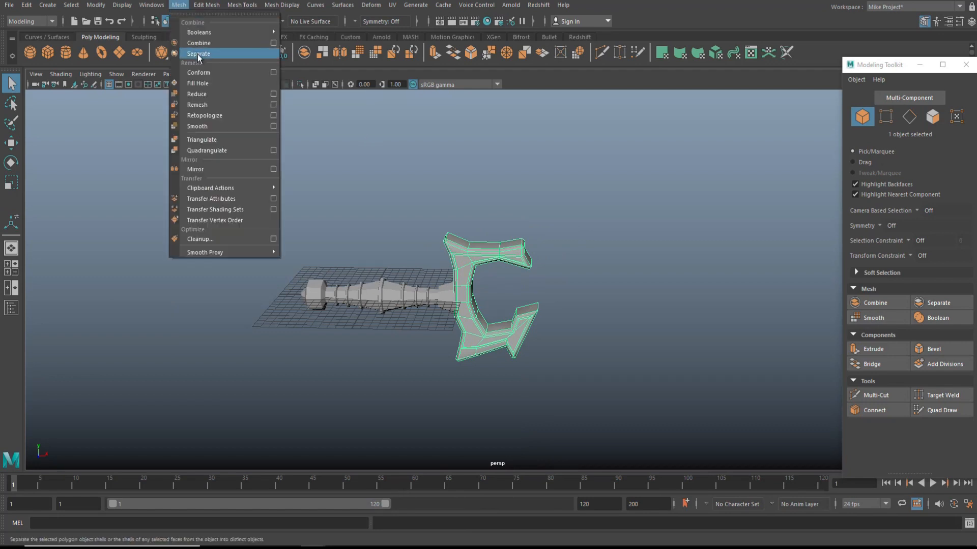
{"action": "left_click", "coordinate": [212, 128]}
{"action": "left_click", "coordinate": [645, 340]}
{"action": "scroll", "coordinate": [635, 344], "scroll_direction": "up", "scroll_amount": 2}
{"action": "scroll", "coordinate": [634, 346], "scroll_direction": "up", "scroll_amount": 1}
{"action": "left_click_drag", "start_coordinate": [634, 345], "coordinate": [584, 267], "text": "alt"}
{"action": "left_click", "coordinate": [564, 232]}
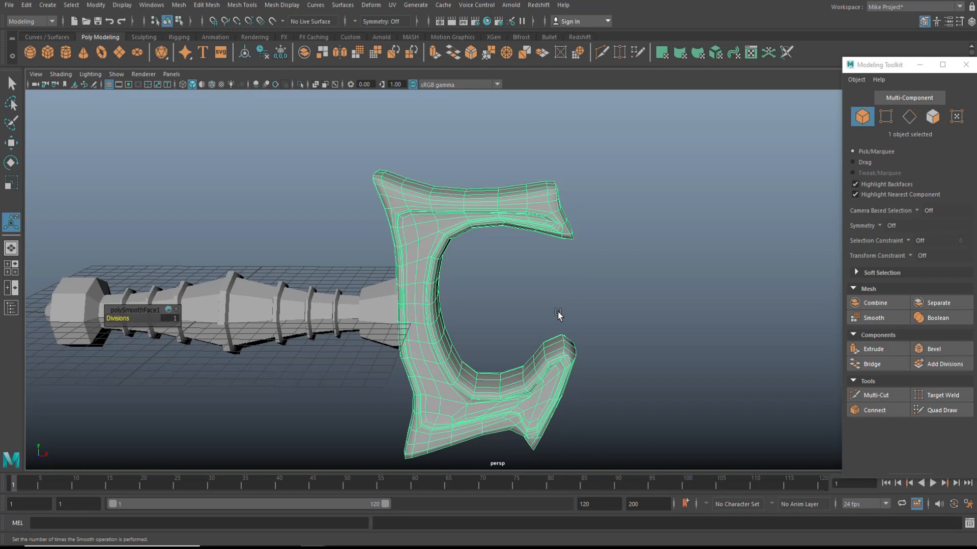
Step: Undo the mesh smoothing on the C-shaped head
{"action": "key", "text": "ctrl+z"}
{"action": "key", "text": "ctrl+z"}
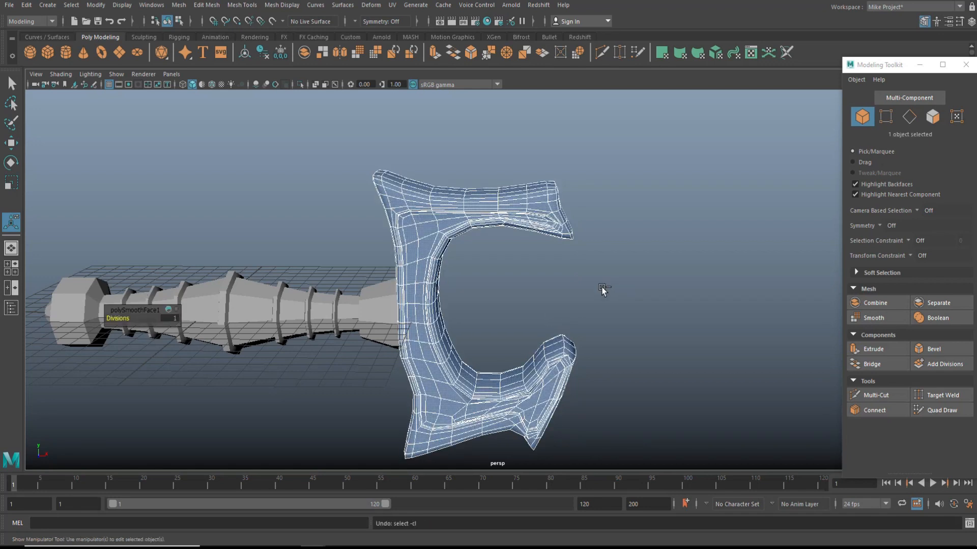
{"action": "key", "text": "ctrl+z"}
{"action": "left_click", "coordinate": [642, 239]}
{"action": "scroll", "coordinate": [637, 273], "scroll_direction": "down", "scroll_amount": 2}
{"action": "scroll", "coordinate": [638, 273], "scroll_direction": "down", "scroll_amount": 1}
{"action": "scroll", "coordinate": [637, 273], "scroll_direction": "up", "scroll_amount": 2}
{"action": "left_click", "coordinate": [547, 208]}
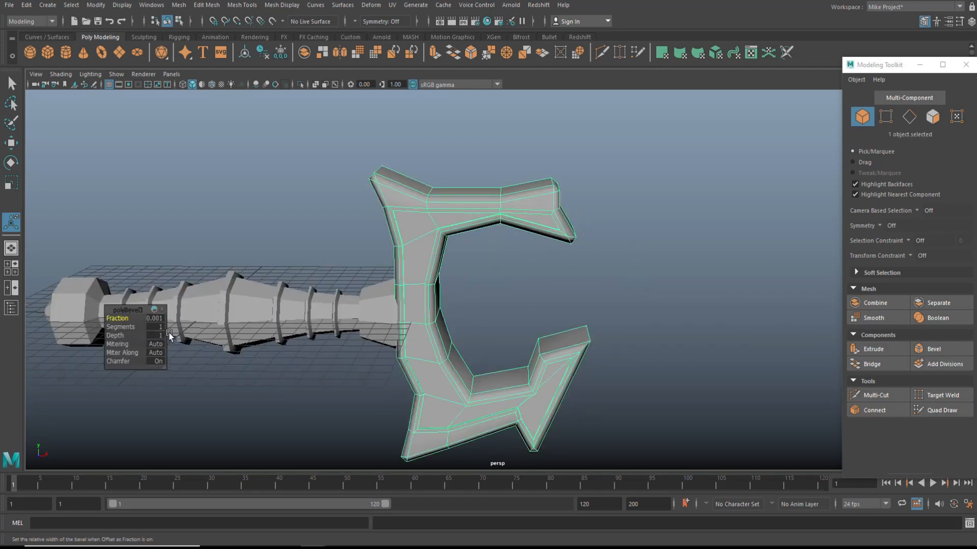
{"action": "left_click", "coordinate": [220, 333]}
{"action": "left_click_drag", "start_coordinate": [200, 407], "coordinate": [230, 405], "text": "alt"}
{"action": "middle_click_drag", "start_coordinate": [278, 371], "coordinate": [430, 299], "text": "alt"}
{"action": "scroll", "coordinate": [430, 298], "scroll_direction": "down", "scroll_amount": 2}
{"action": "right_click_drag", "start_coordinate": [439, 257], "coordinate": [439, 227]}
{"action": "left_click_drag", "start_coordinate": [240, 188], "coordinate": [639, 434]}
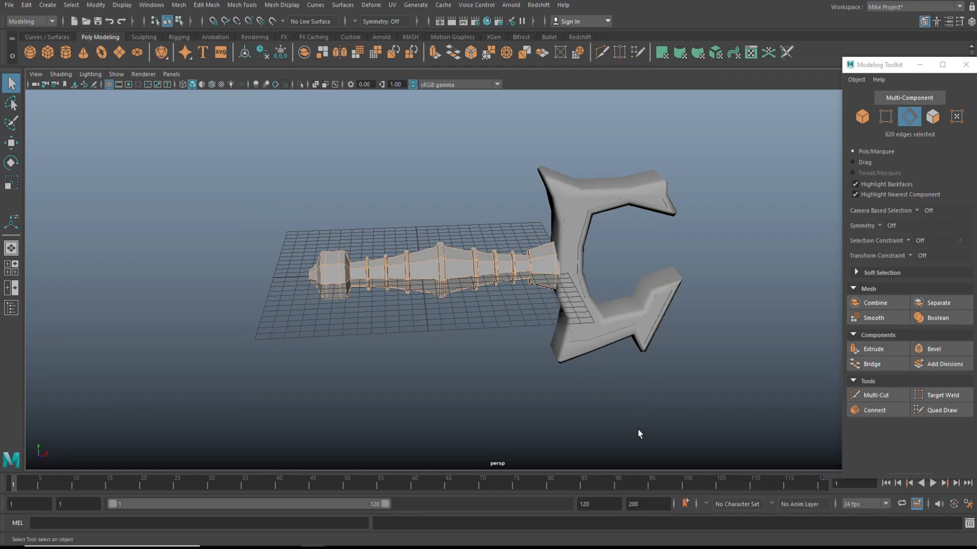
{"action": "left_click", "coordinate": [452, 380]}
{"action": "left_click_drag", "start_coordinate": [483, 361], "coordinate": [555, 383], "text": "alt"}
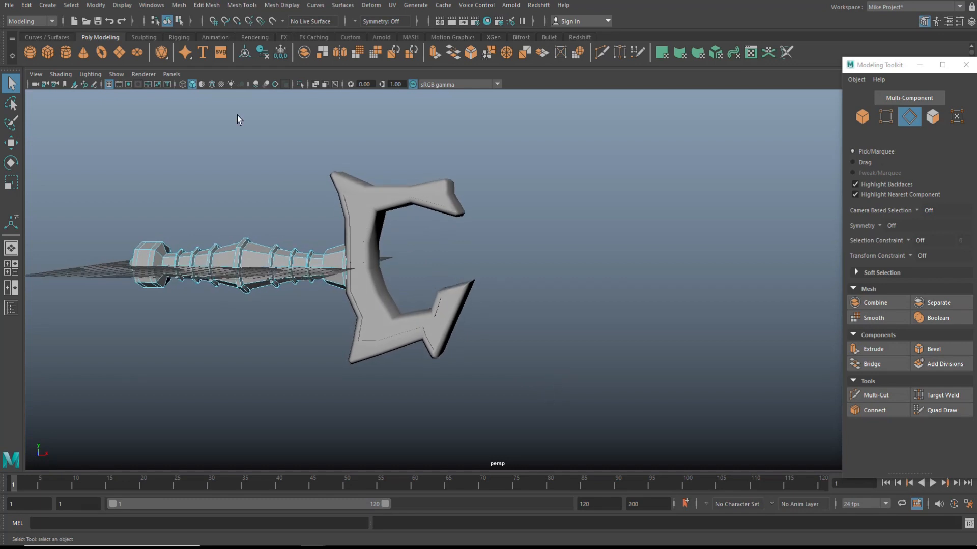
Step: Create a polygon cube, move it along X to about 14.8 inside the C-shaped opening and scale it to about 4.64 in Y
{"action": "left_click", "coordinate": [47, 53]}
{"action": "key", "text": "w"}
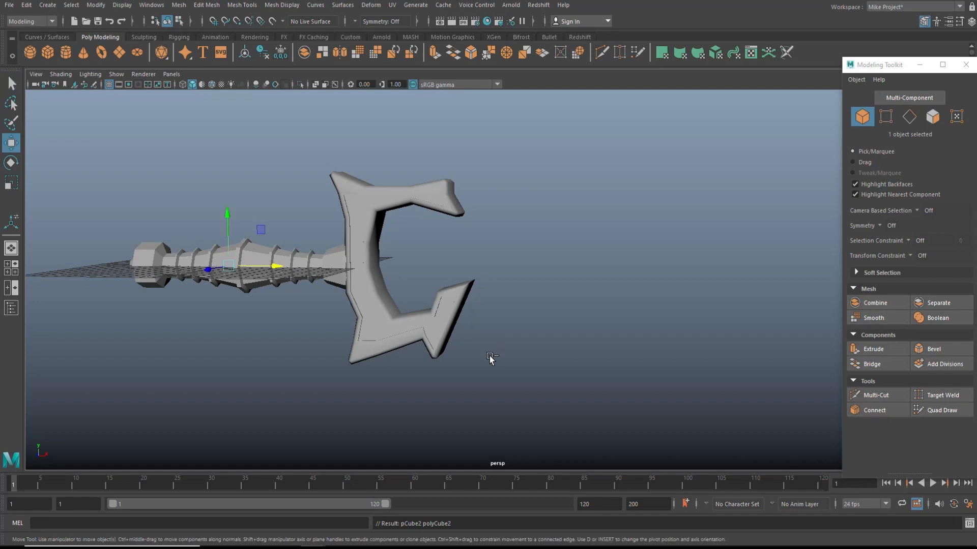
{"action": "left_click_drag", "start_coordinate": [281, 267], "coordinate": [441, 294]}
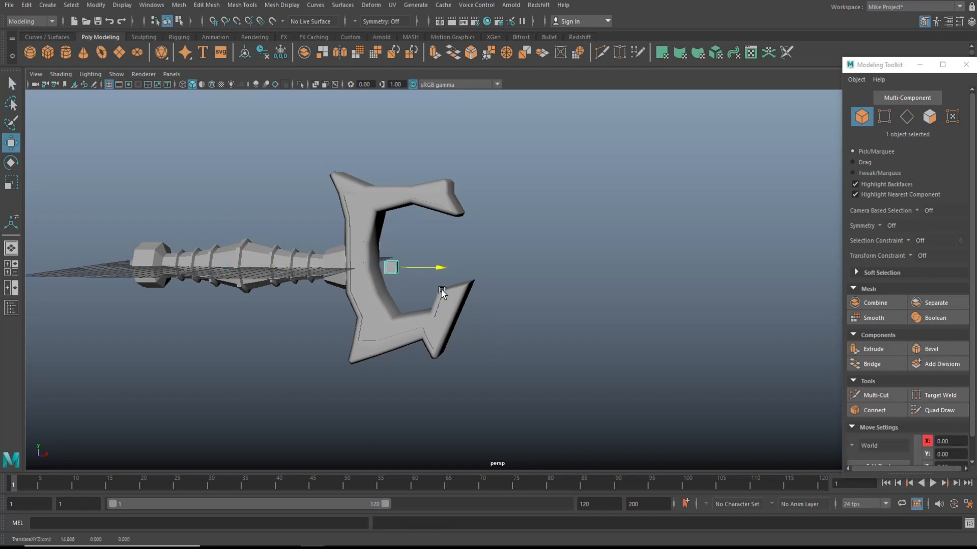
{"action": "key", "text": "r"}
{"action": "left_click_drag", "start_coordinate": [393, 227], "coordinate": [392, 206]}
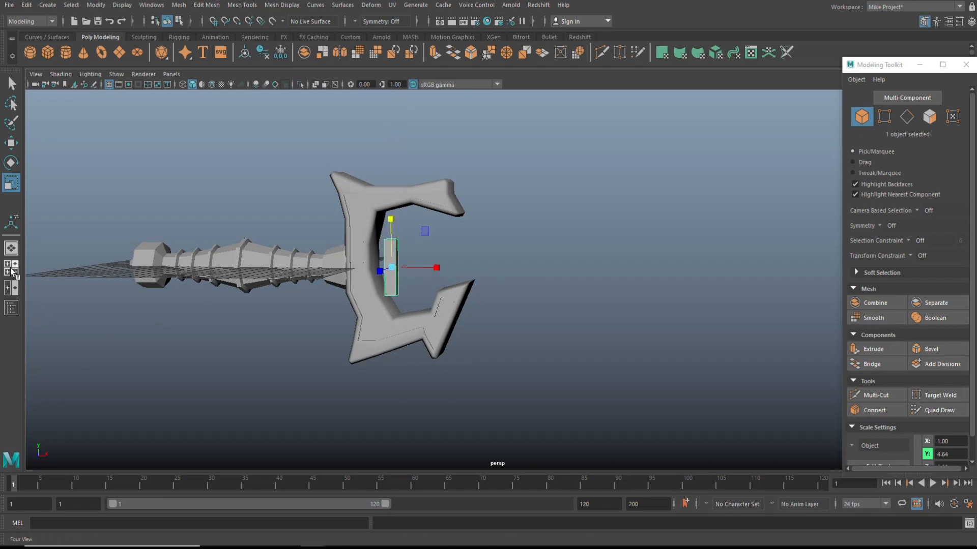
Step: In the front view, move the block's handle-side vertices to about X 12.96 so that end runs into the C-shaped piece
{"action": "left_click", "coordinate": [14, 288]}
{"action": "key", "text": "space"}
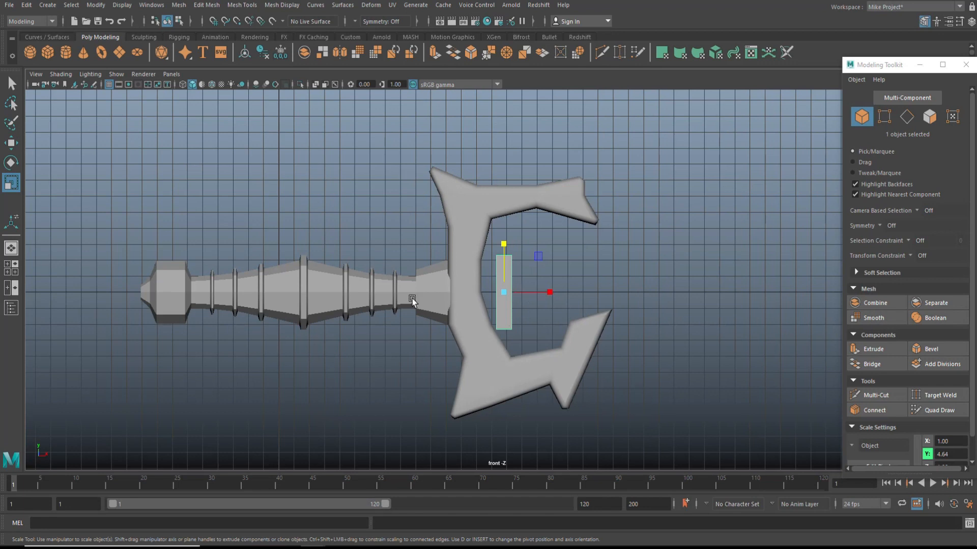
{"action": "right_click_drag", "start_coordinate": [496, 283], "coordinate": [467, 262]}
{"action": "left_click_drag", "start_coordinate": [477, 224], "coordinate": [500, 370]}
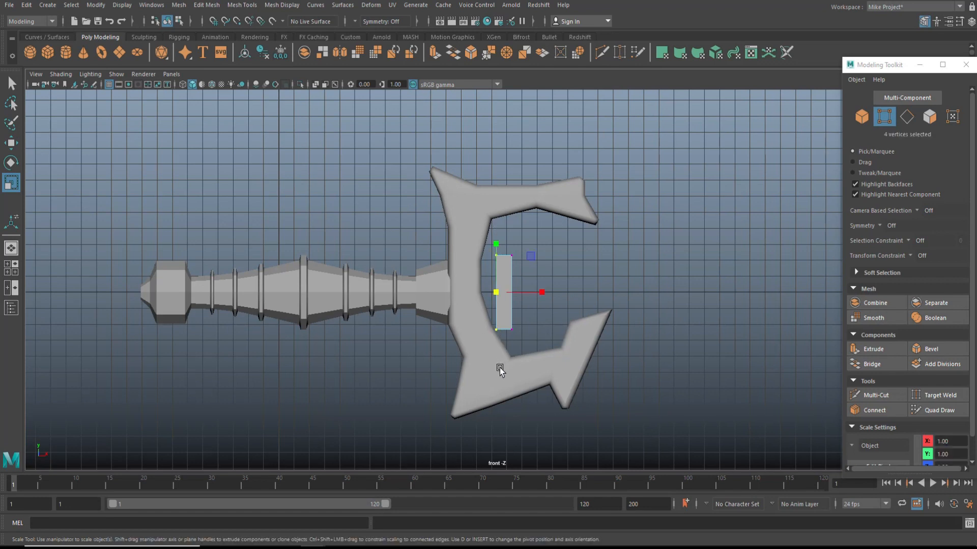
{"action": "key", "text": "w"}
{"action": "left_click_drag", "start_coordinate": [543, 293], "coordinate": [526, 295]}
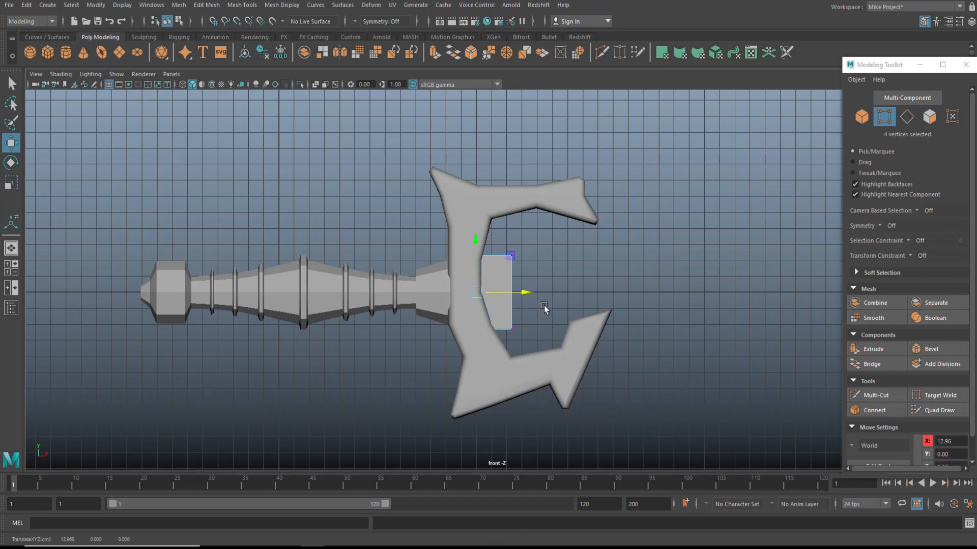
Step: Stretch the block into a long blade by moving its far-end vertices along X to about 49.98
{"action": "left_click_drag", "start_coordinate": [500, 233], "coordinate": [530, 356]}
{"action": "scroll", "coordinate": [544, 377], "scroll_direction": "down", "scroll_amount": 2}
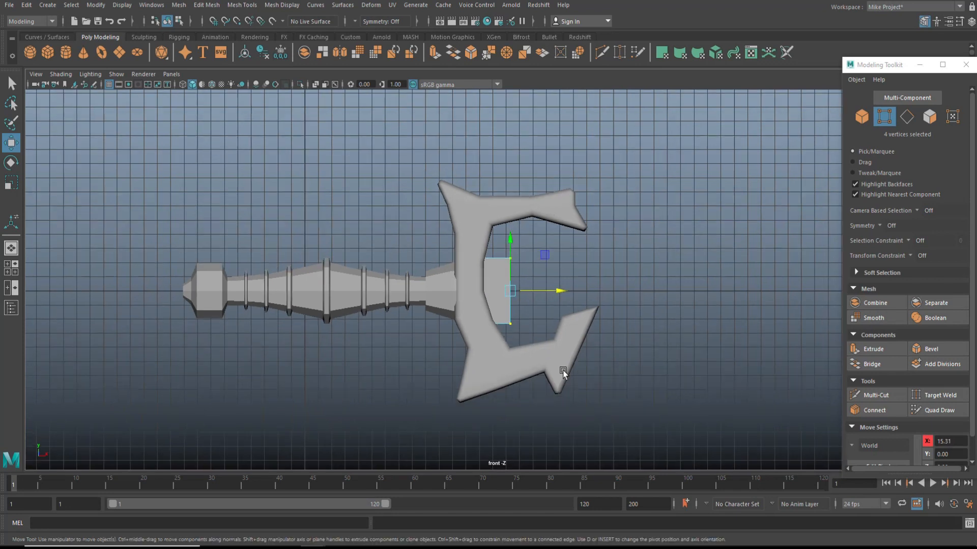
{"action": "left_click_drag", "start_coordinate": [562, 291], "coordinate": [779, 289]}
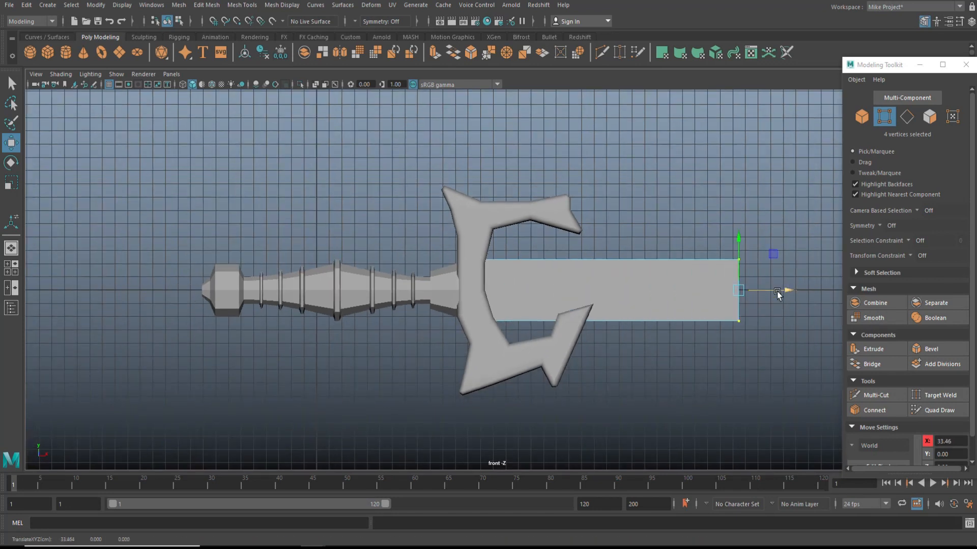
{"action": "middle_click_drag", "start_coordinate": [580, 408], "coordinate": [376, 422], "text": "alt"}
{"action": "scroll", "coordinate": [377, 424], "scroll_direction": "down", "scroll_amount": 4}
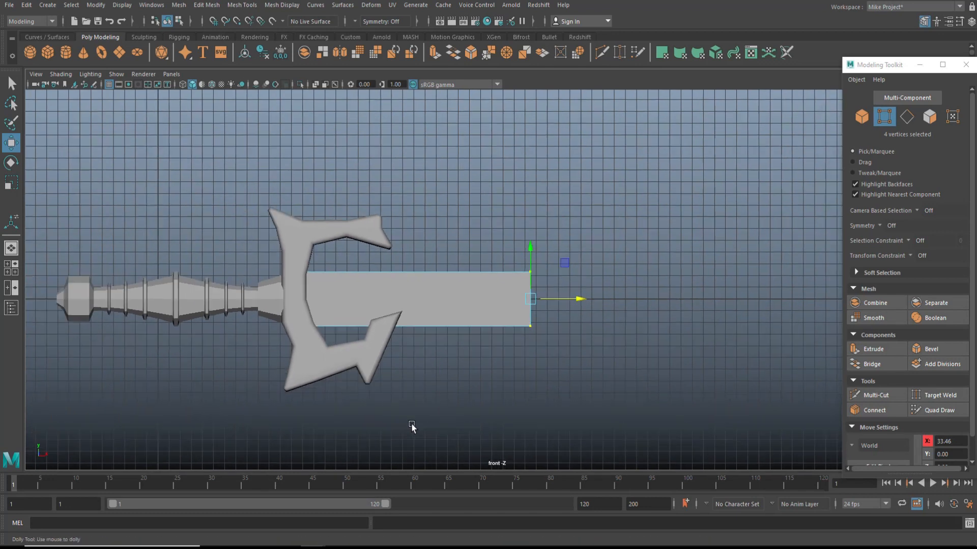
{"action": "left_click_drag", "start_coordinate": [570, 293], "coordinate": [683, 297]}
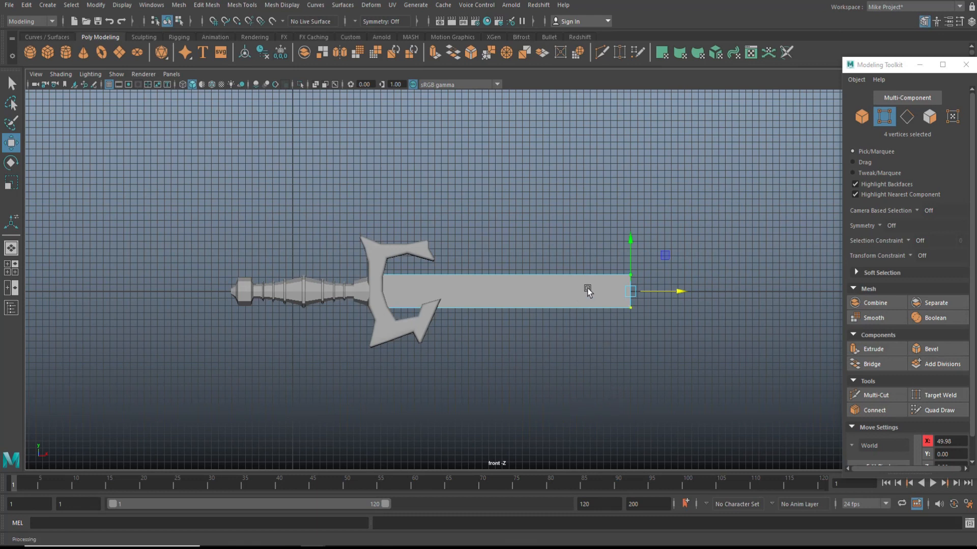
Step: Insert seven evenly spaced crosswise edge loops along the blade with Insert Edge Loop set to multiple edge loops, one at a time
{"action": "right_click_drag", "start_coordinate": [587, 291], "coordinate": [640, 243]}
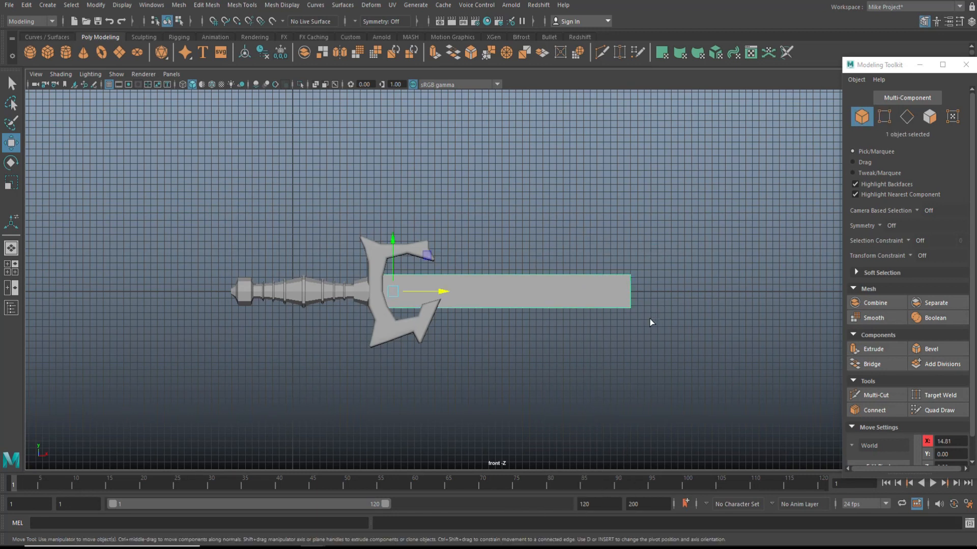
{"action": "key", "text": "g"}
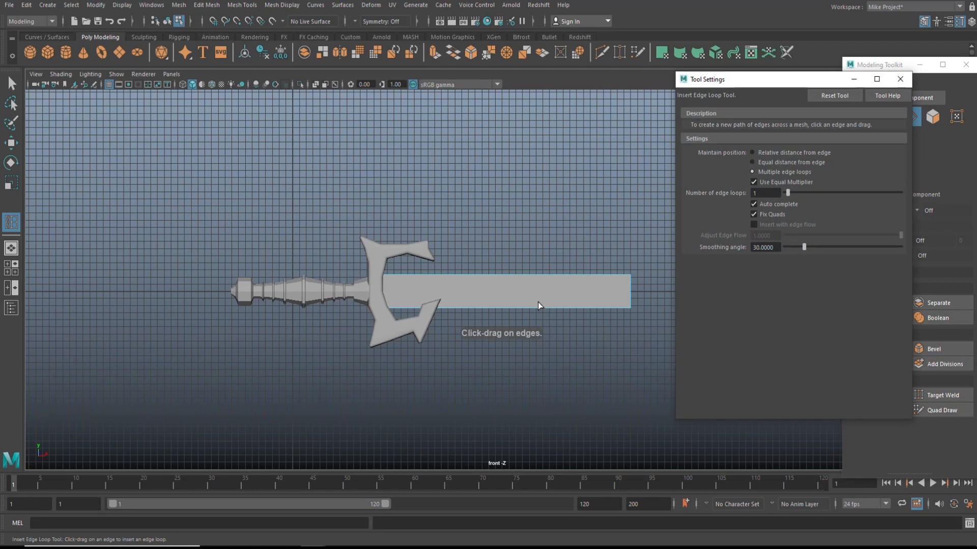
{"action": "left_click", "coordinate": [514, 274]}
{"action": "left_click", "coordinate": [466, 274]}
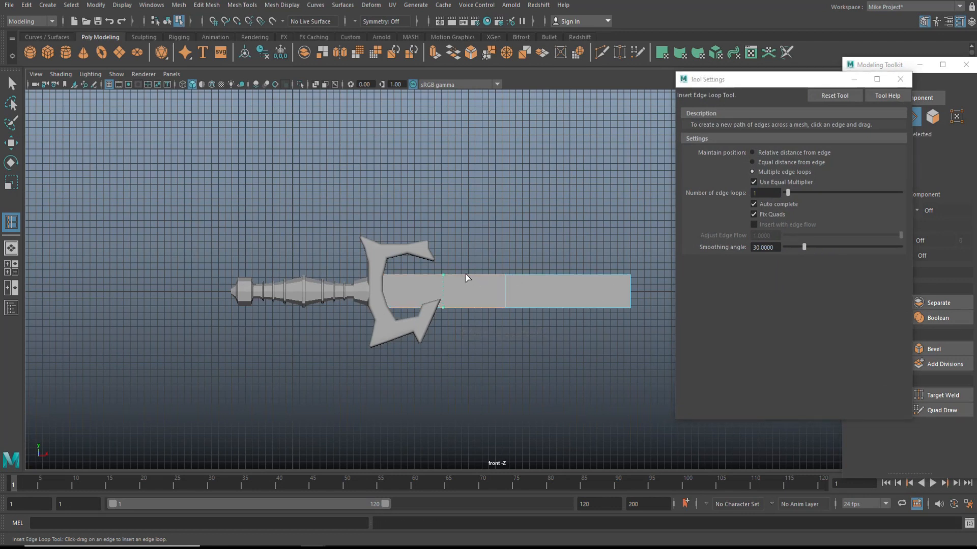
{"action": "left_click", "coordinate": [530, 276]}
{"action": "left_click", "coordinate": [418, 275]}
{"action": "left_click", "coordinate": [470, 275]}
{"action": "left_click", "coordinate": [537, 275]}
{"action": "left_click", "coordinate": [599, 276]}
Step: Insert one edge loop lengthwise through the middle of the blade and close the tool settings
{"action": "left_click", "coordinate": [630, 291]}
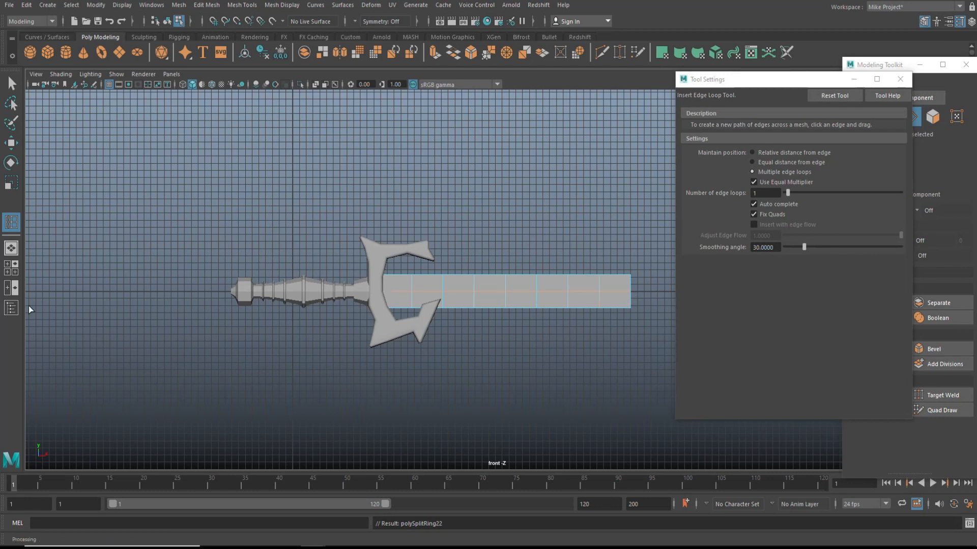
{"action": "left_click", "coordinate": [11, 268]}
{"action": "key", "text": "space"}
{"action": "left_click", "coordinate": [900, 79]}
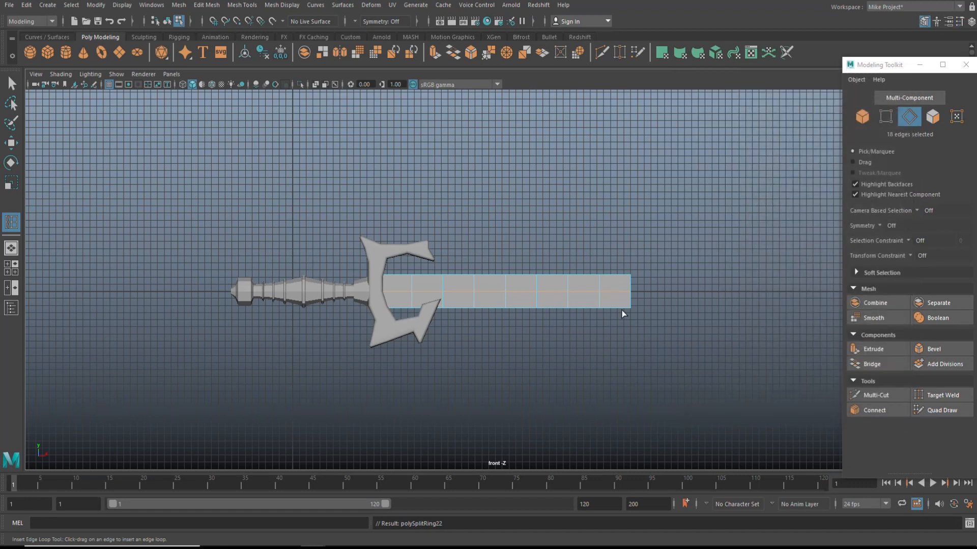
Step: Select the blade as an object and widen it by scaling it to about 5.82 in Y
{"action": "scroll", "coordinate": [611, 320], "scroll_direction": "up", "scroll_amount": 2}
{"action": "middle_click_drag", "start_coordinate": [601, 331], "coordinate": [508, 303], "text": "alt"}
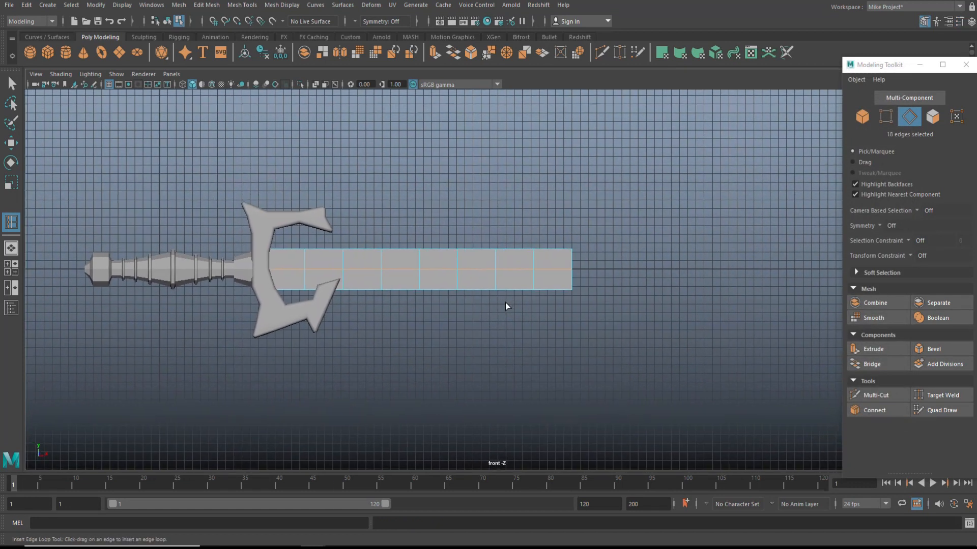
{"action": "scroll", "coordinate": [505, 303], "scroll_direction": "up", "scroll_amount": 1}
{"action": "scroll", "coordinate": [275, 289], "scroll_direction": "up", "scroll_amount": 1}
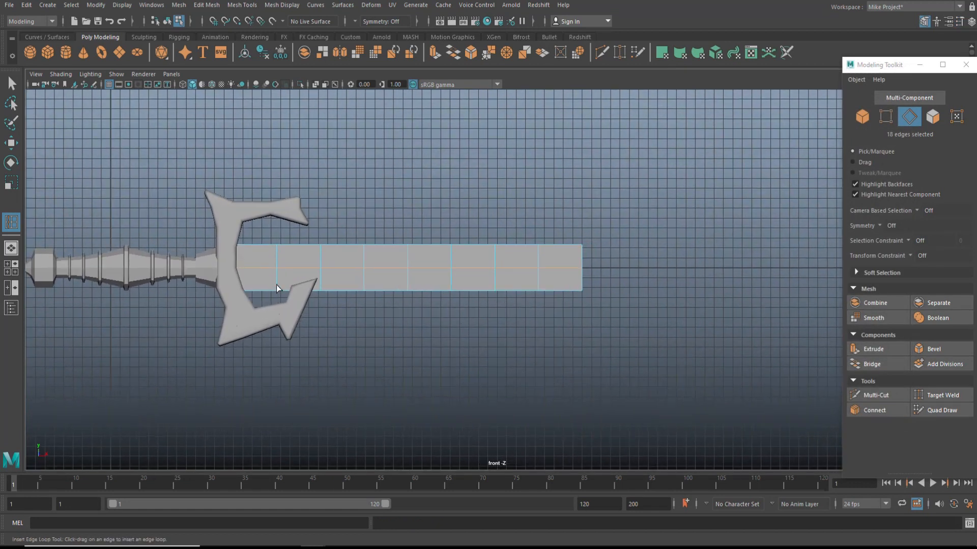
{"action": "right_click_drag", "start_coordinate": [427, 260], "coordinate": [444, 245]}
{"action": "left_click", "coordinate": [414, 291]}
{"action": "left_click", "coordinate": [429, 280]}
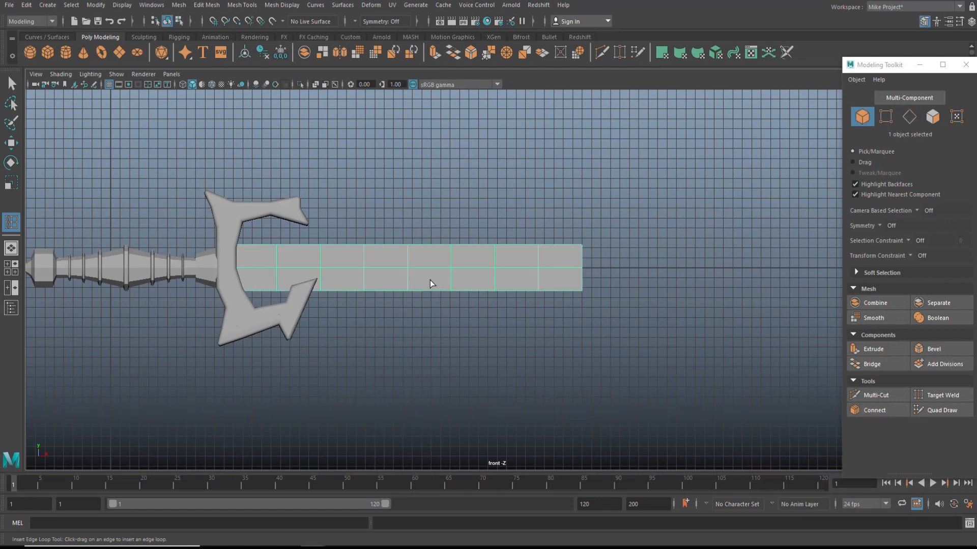
{"action": "key", "text": "r"}
{"action": "left_click_drag", "start_coordinate": [248, 221], "coordinate": [249, 209]}
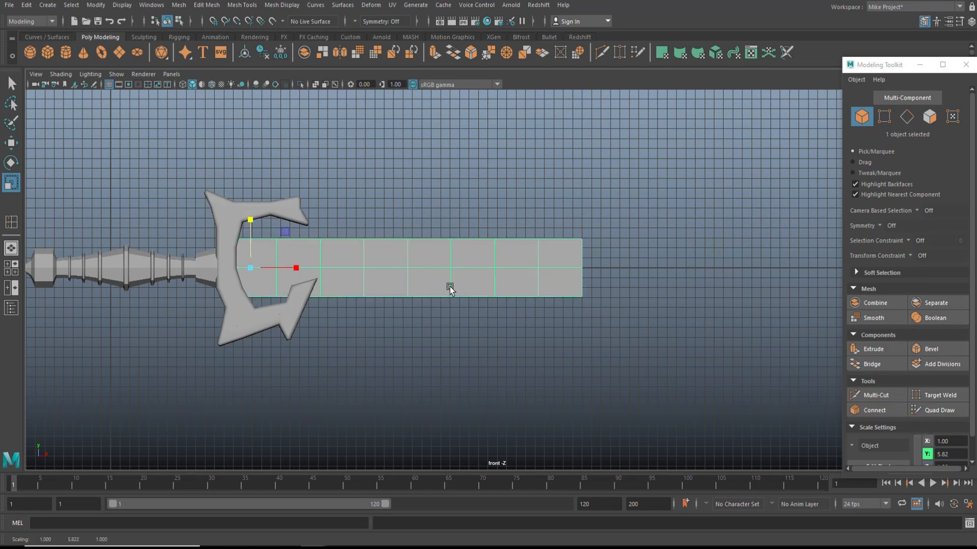
Step: Pull the lower corner vertices at the blade's far end down to about Y -6.10
{"action": "right_click_drag", "start_coordinate": [555, 288], "coordinate": [515, 256]}
{"action": "left_click_drag", "start_coordinate": [563, 285], "coordinate": [599, 329]}
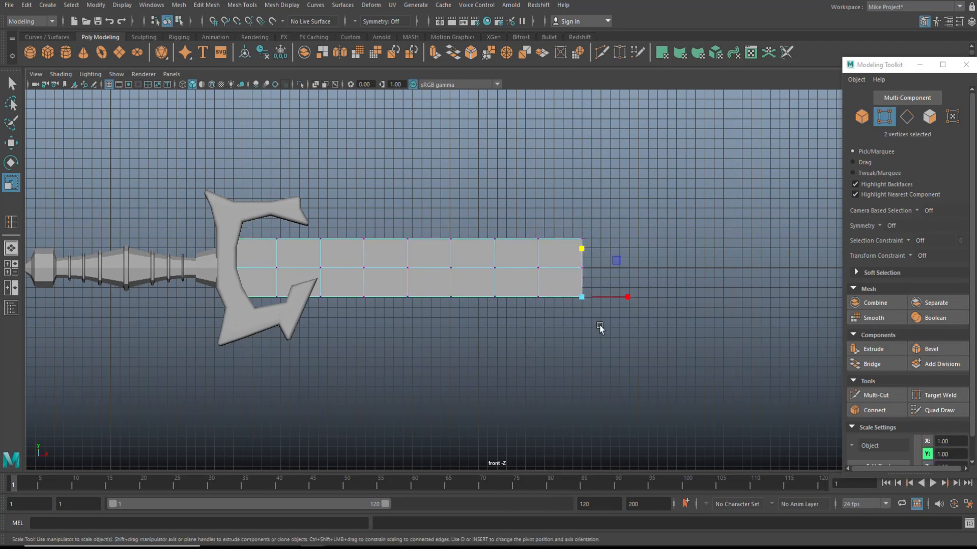
{"action": "key", "text": "w"}
{"action": "left_click_drag", "start_coordinate": [585, 249], "coordinate": [591, 280]}
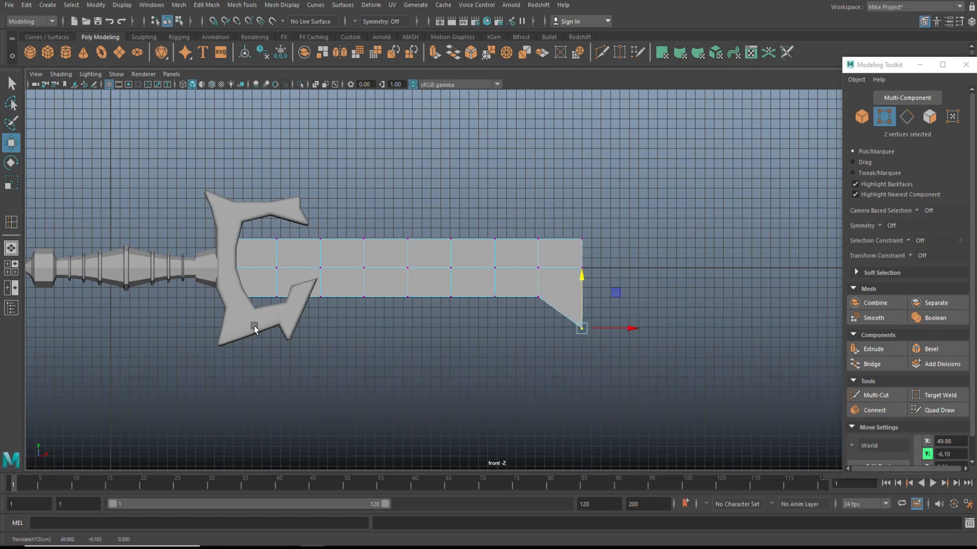
Step: Raise the blade's first four lower-edge vertex pairs beyond the guard end, the third to about Y -2.10 and the fourth to about Y -2.32
{"action": "left_click", "coordinate": [275, 295]}
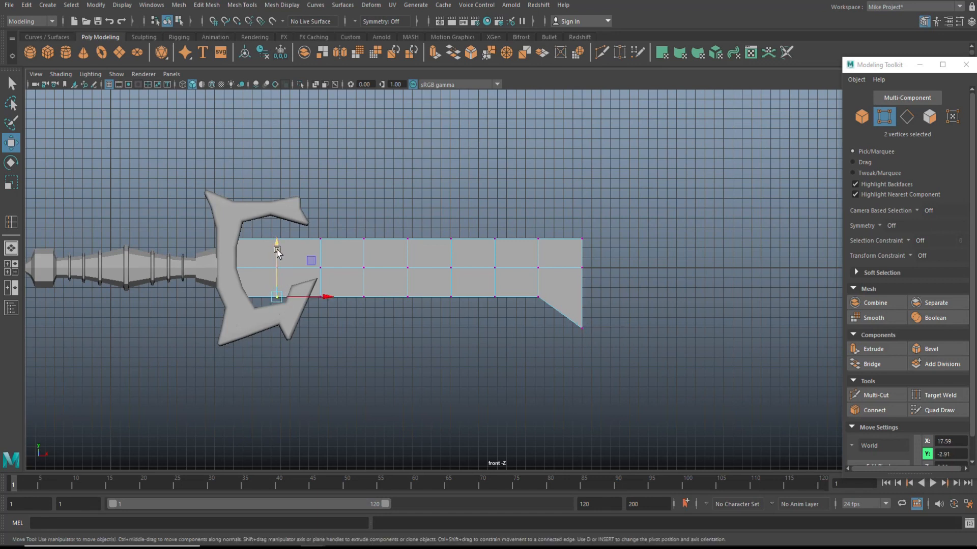
{"action": "left_click_drag", "start_coordinate": [275, 246], "coordinate": [276, 240]}
{"action": "left_click_drag", "start_coordinate": [312, 310], "coordinate": [322, 238]}
{"action": "left_click_drag", "start_coordinate": [349, 306], "coordinate": [375, 286]}
{"action": "left_click_drag", "start_coordinate": [364, 245], "coordinate": [366, 239]}
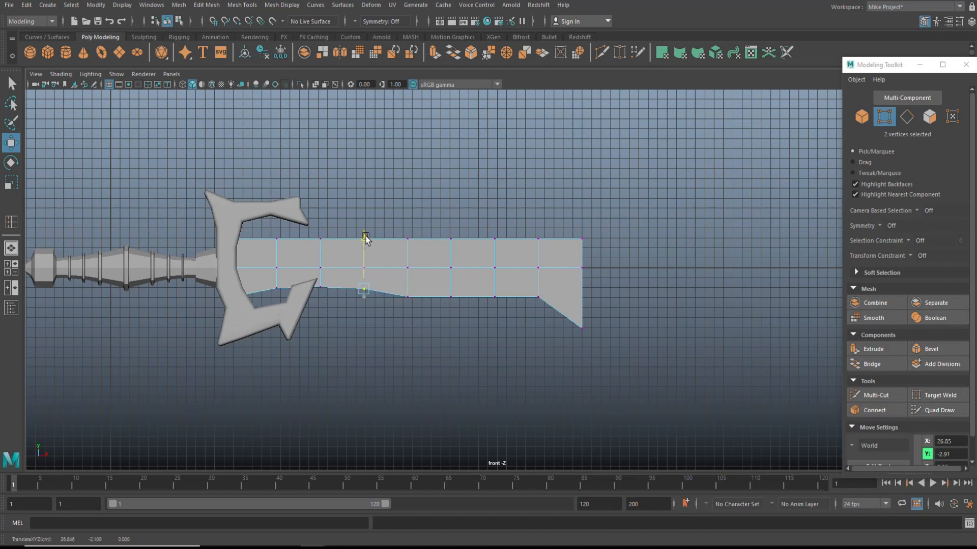
{"action": "left_click_drag", "start_coordinate": [389, 324], "coordinate": [412, 244]}
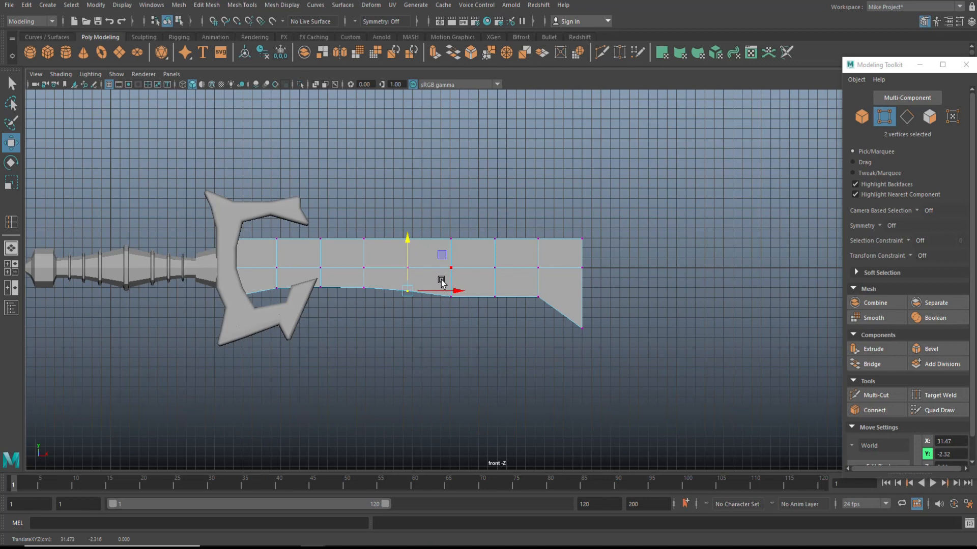
Step: Lower the last two lower-edge vertex pairs before the tip into a smooth curve, the outer pair at about Y -4.80
{"action": "left_click_drag", "start_coordinate": [489, 288], "coordinate": [509, 312]}
{"action": "left_click_drag", "start_coordinate": [495, 250], "coordinate": [538, 268]}
{"action": "left_click", "coordinate": [538, 297]}
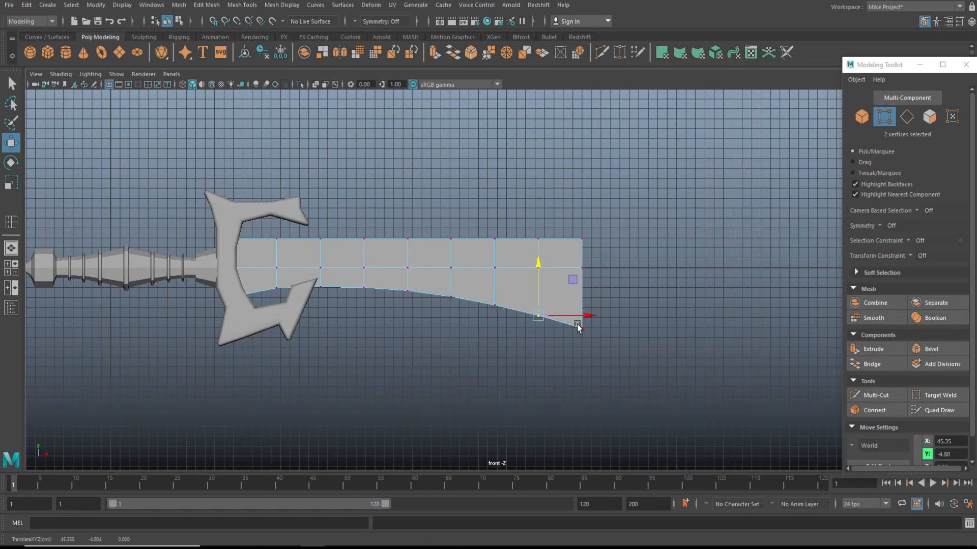
Step: Move the tip's upper corner vertices to about X 53.23, Y 7.02 and its middle vertices to about X 51.17 to slant the end
{"action": "left_click", "coordinate": [582, 239]}
{"action": "left_click_drag", "start_coordinate": [582, 239], "coordinate": [612, 199]}
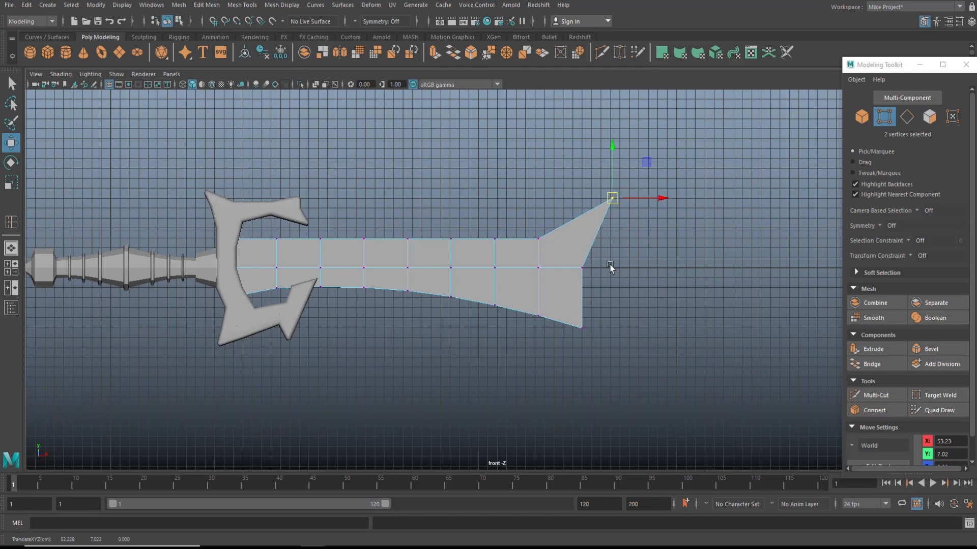
{"action": "left_click", "coordinate": [584, 267]}
{"action": "left_click_drag", "start_coordinate": [633, 269], "coordinate": [648, 271]}
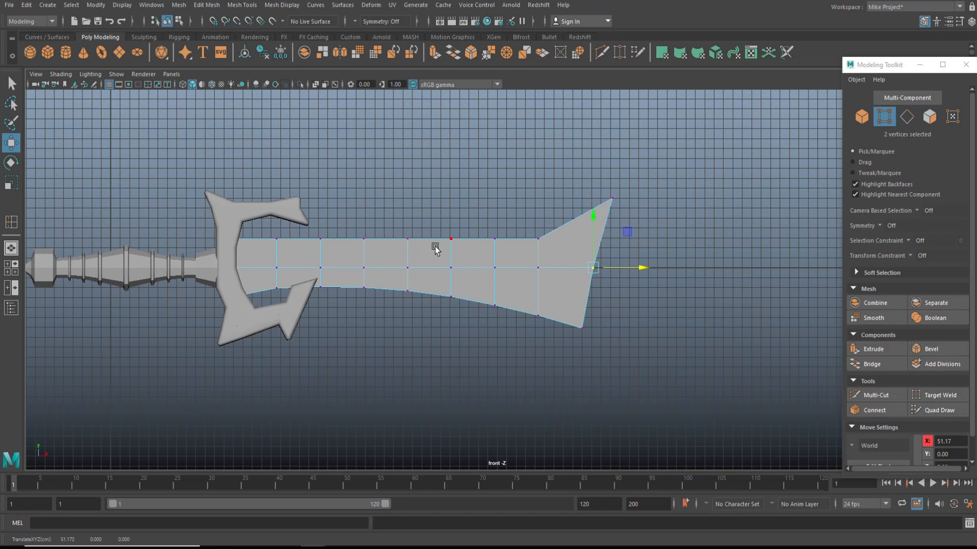
Step: Bevel the fourth and sixth crosswise edge loops of the blade with a fraction of 0.25
{"action": "right_click_drag", "start_coordinate": [411, 253], "coordinate": [412, 222]}
{"action": "double_click", "coordinate": [405, 255]}
{"action": "double_click", "coordinate": [495, 255], "text": "shift"}
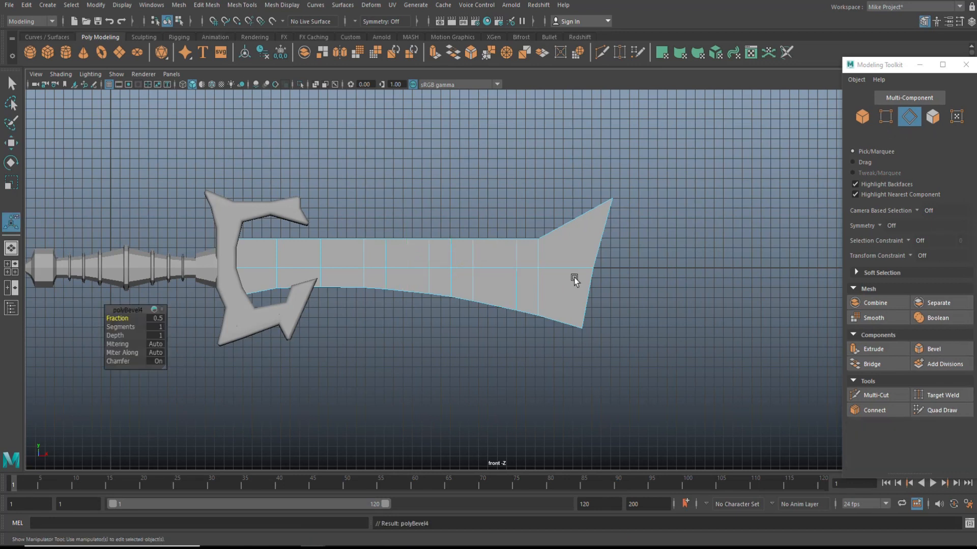
{"action": "left_click", "coordinate": [156, 319]}
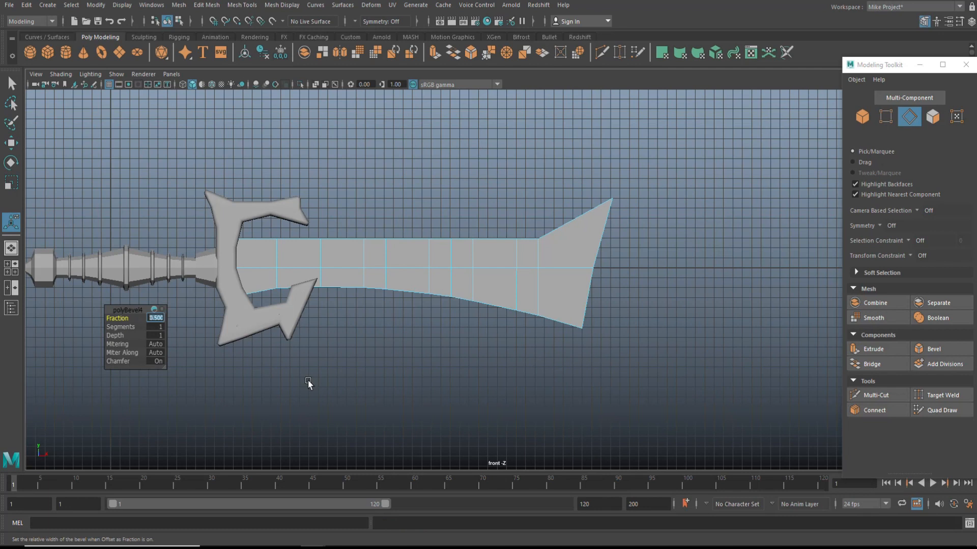
{"action": "type", "text": "0.25"}
{"action": "key", "text": "Return"}
{"action": "key", "text": "Return"}
Step: Dip the upper edge between the bevelled loops, flanking vertices at about Y 1.33, and move the vertices before the tip to X 46.06, Y 3.94
{"action": "right_click_drag", "start_coordinate": [447, 249], "coordinate": [405, 250]}
{"action": "left_click_drag", "start_coordinate": [463, 247], "coordinate": [443, 229]}
{"action": "key", "text": "w"}
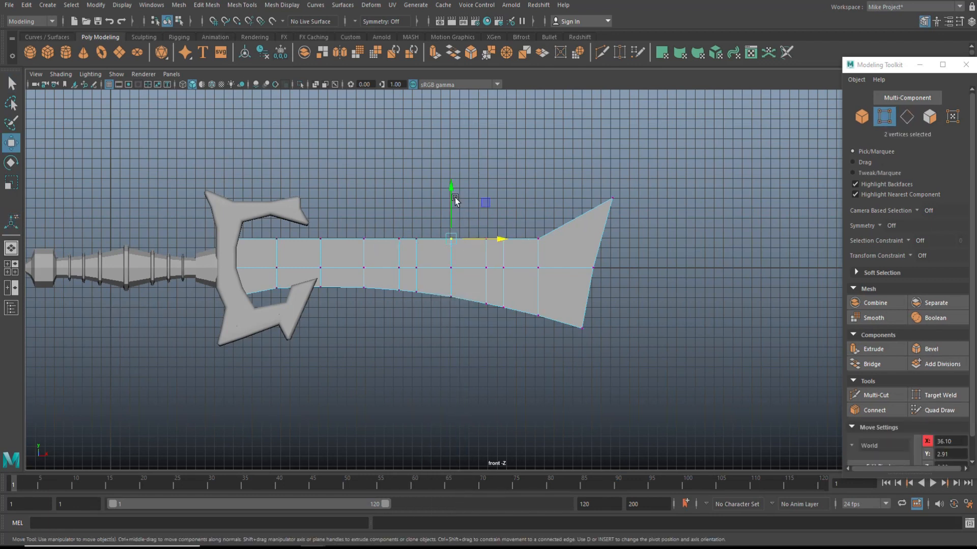
{"action": "left_click_drag", "start_coordinate": [450, 190], "coordinate": [493, 239]}
{"action": "left_click_drag", "start_coordinate": [453, 190], "coordinate": [453, 206]}
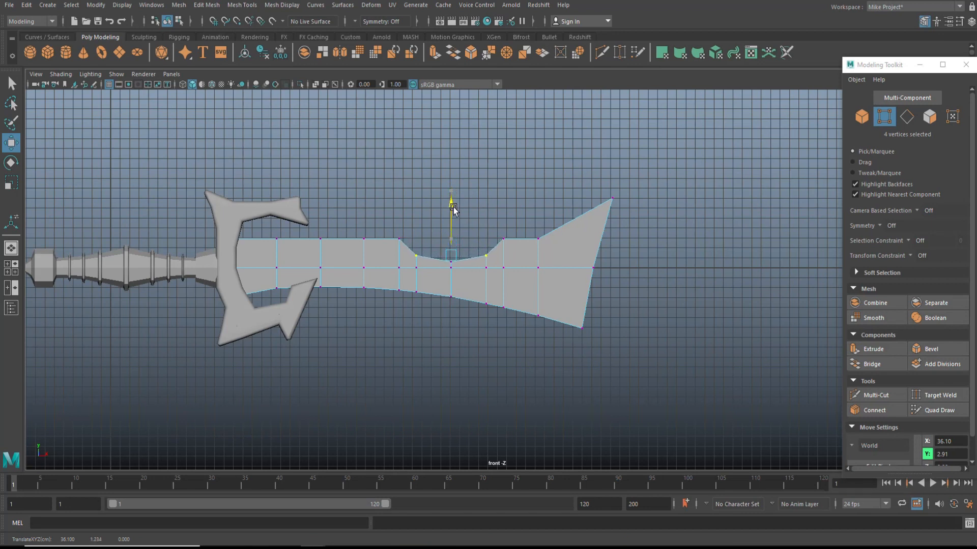
{"action": "left_click_drag", "start_coordinate": [524, 225], "coordinate": [544, 228]}
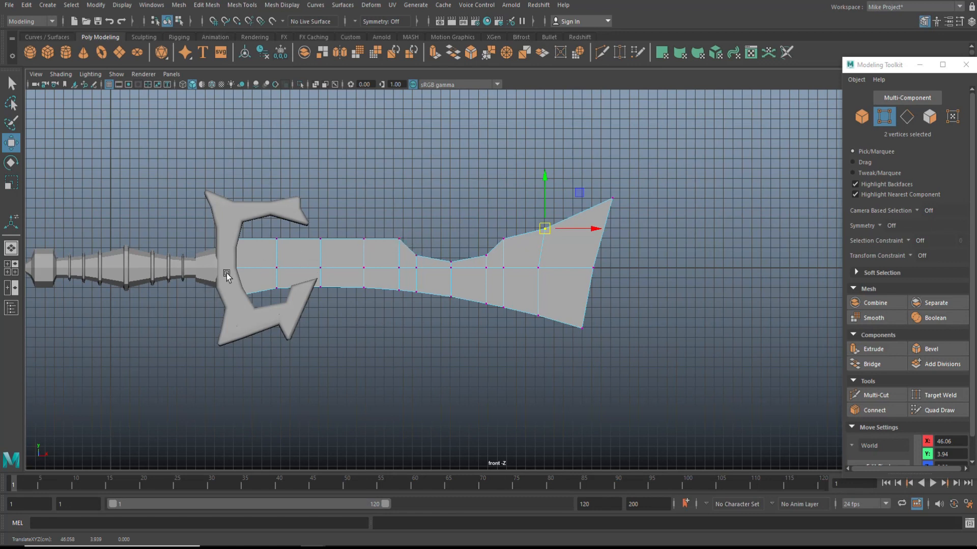
Step: Lower the upper-edge vertices between the guard and the dip to about Y 2.26
{"action": "left_click_drag", "start_coordinate": [415, 235], "coordinate": [178, 264]}
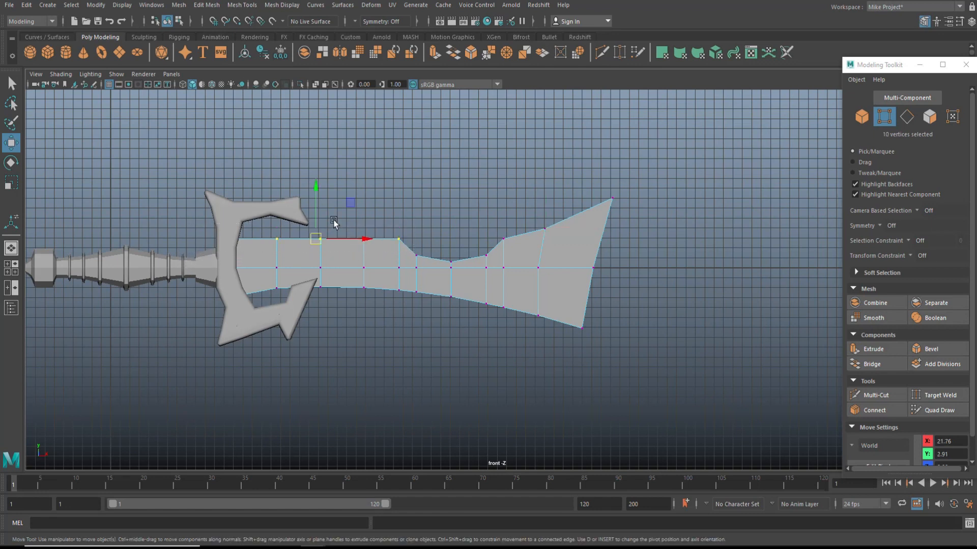
{"action": "left_click_drag", "start_coordinate": [315, 191], "coordinate": [315, 198]}
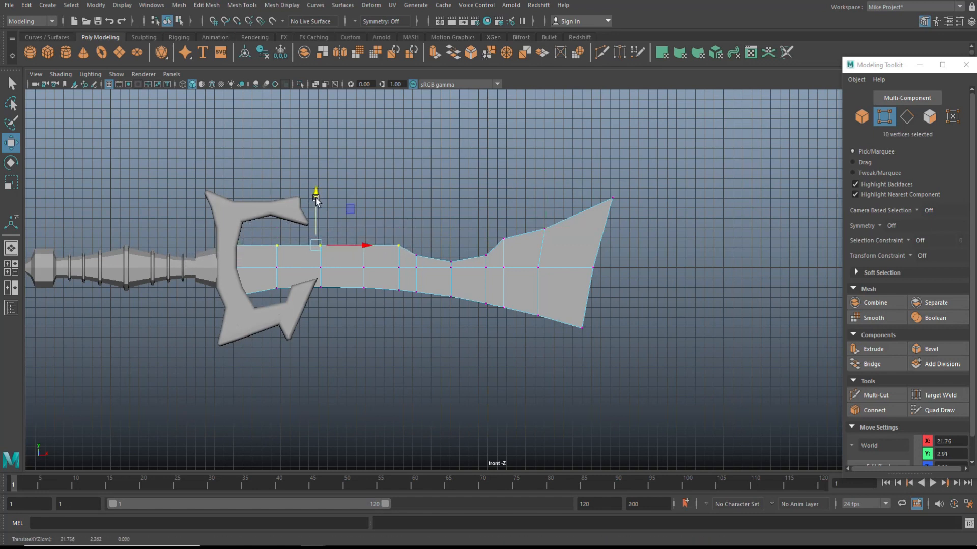
{"action": "left_click_drag", "start_coordinate": [349, 227], "coordinate": [370, 259]}
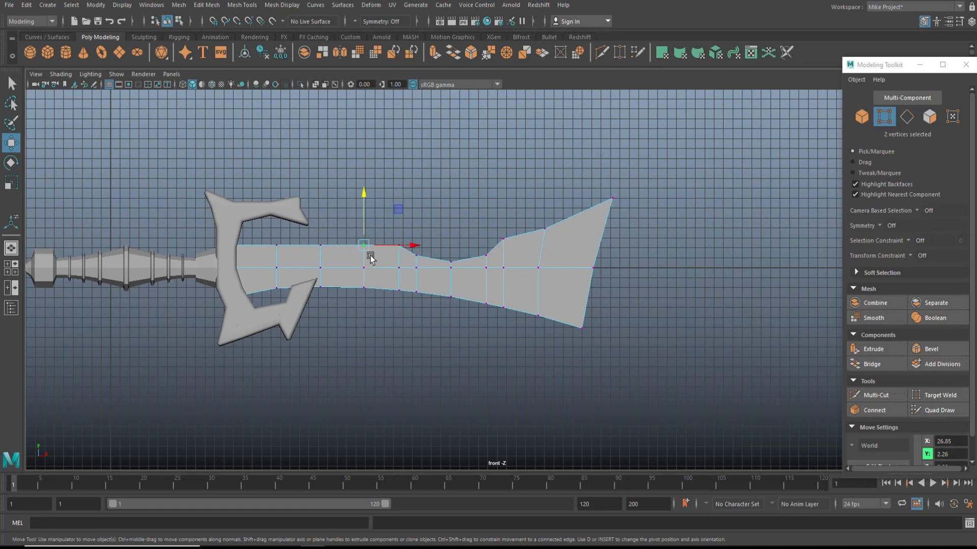
Step: Curve the upper edge by raising the guard-end vertices, the next pair to about Y 2.59, and the vertices at the dip's guard-side corner
{"action": "left_click_drag", "start_coordinate": [220, 230], "coordinate": [249, 256]}
{"action": "left_click_drag", "start_coordinate": [231, 196], "coordinate": [232, 185]}
{"action": "left_click_drag", "start_coordinate": [265, 256], "coordinate": [285, 243]}
{"action": "left_click_drag", "start_coordinate": [276, 194], "coordinate": [277, 192]}
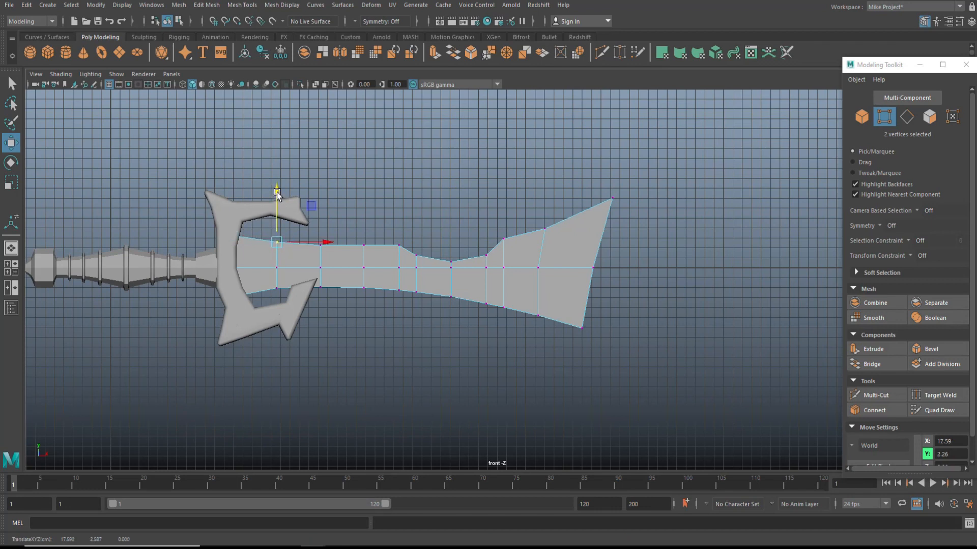
{"action": "left_click", "coordinate": [399, 247]}
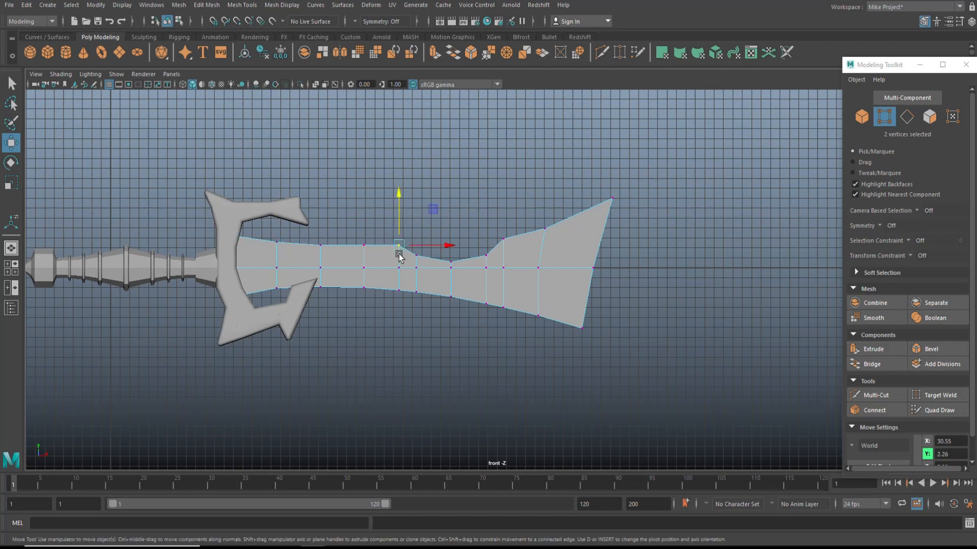
{"action": "left_click_drag", "start_coordinate": [399, 196], "coordinate": [399, 197]}
{"action": "left_click", "coordinate": [423, 363]}
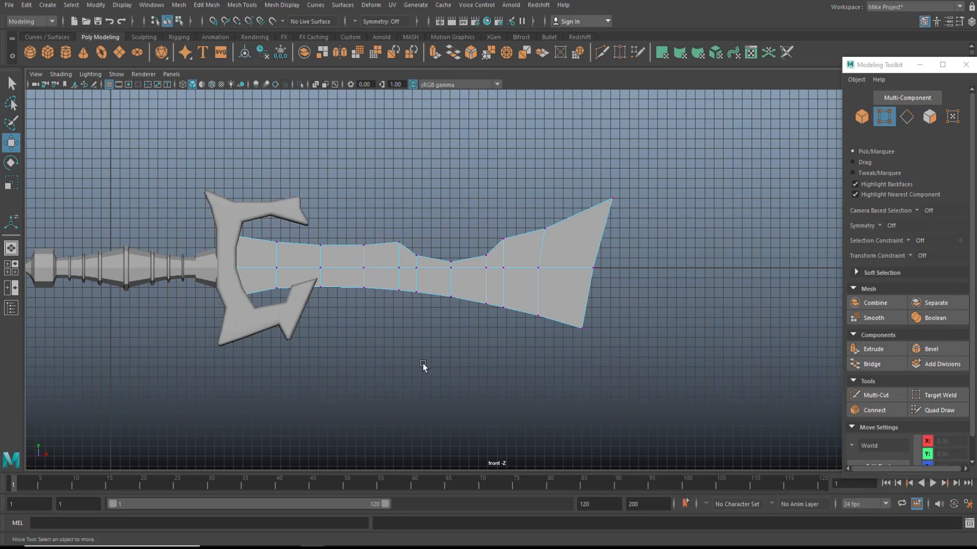
Step: In the perspective view, select the blade as an object and scale it thinner along Z
{"action": "left_click", "coordinate": [18, 273]}
{"action": "key", "text": "space"}
{"action": "left_click_drag", "start_coordinate": [498, 367], "coordinate": [459, 405], "text": "alt"}
{"action": "left_click_drag", "start_coordinate": [556, 406], "coordinate": [580, 357], "text": "alt"}
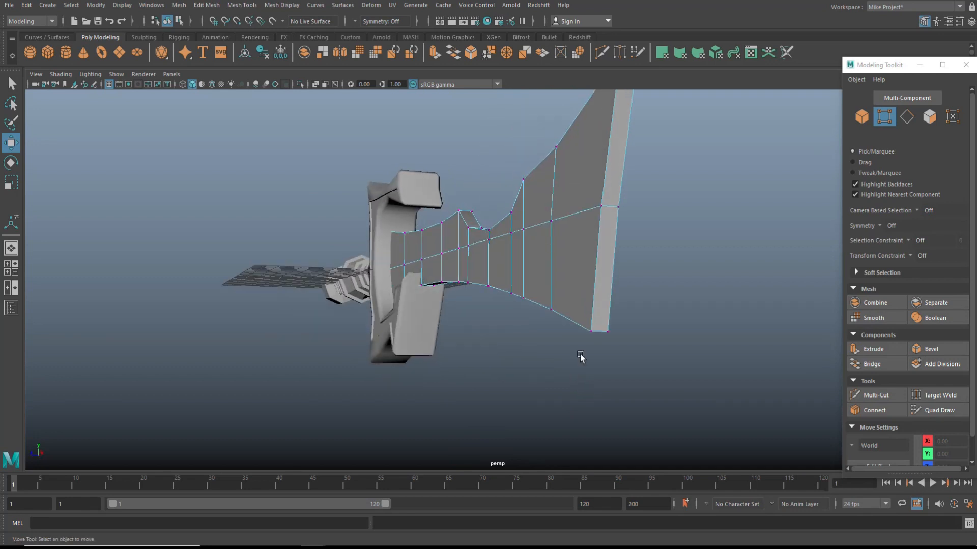
{"action": "right_click_drag", "start_coordinate": [613, 203], "coordinate": [654, 187]}
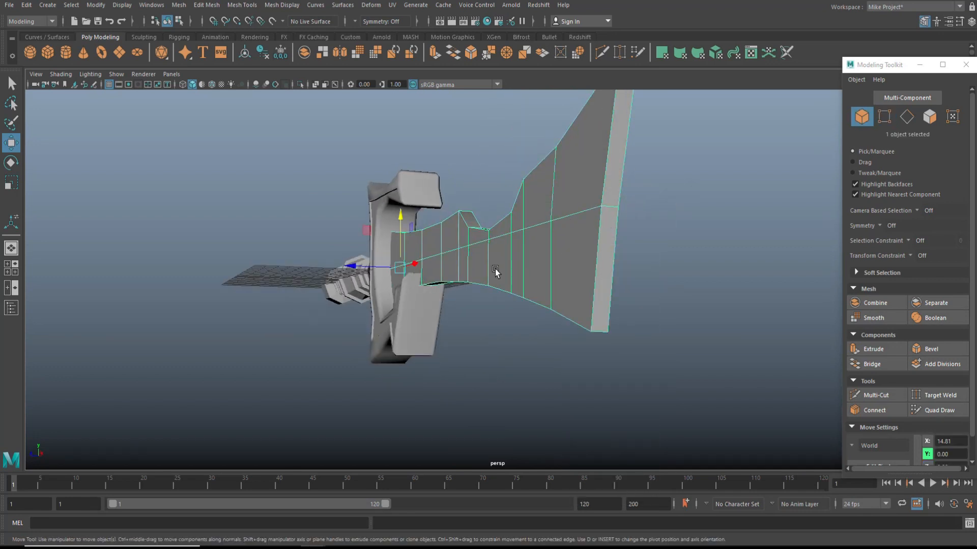
{"action": "key", "text": "r"}
{"action": "left_click_drag", "start_coordinate": [356, 269], "coordinate": [366, 271]}
{"action": "left_click_drag", "start_coordinate": [395, 332], "coordinate": [387, 364], "text": "alt"}
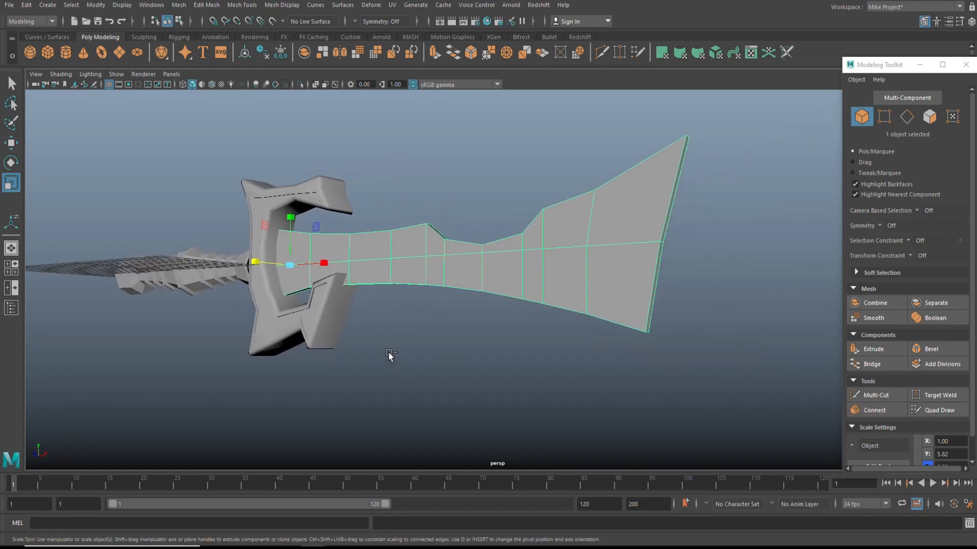
Step: Insert a lengthwise edge loop in the blade's lower half, keeping an equal distance from the edge
{"action": "key", "text": "ctrl+r"}
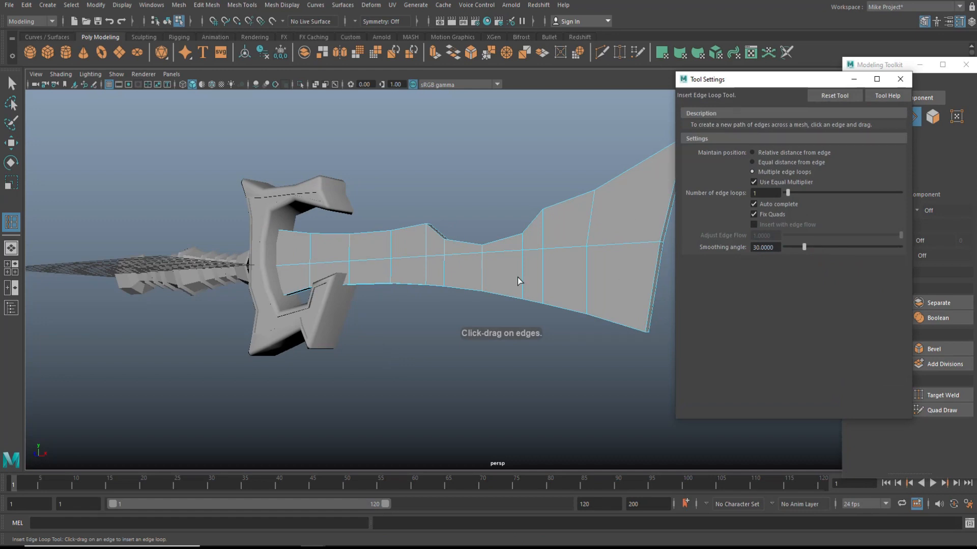
{"action": "left_click", "coordinate": [754, 161]}
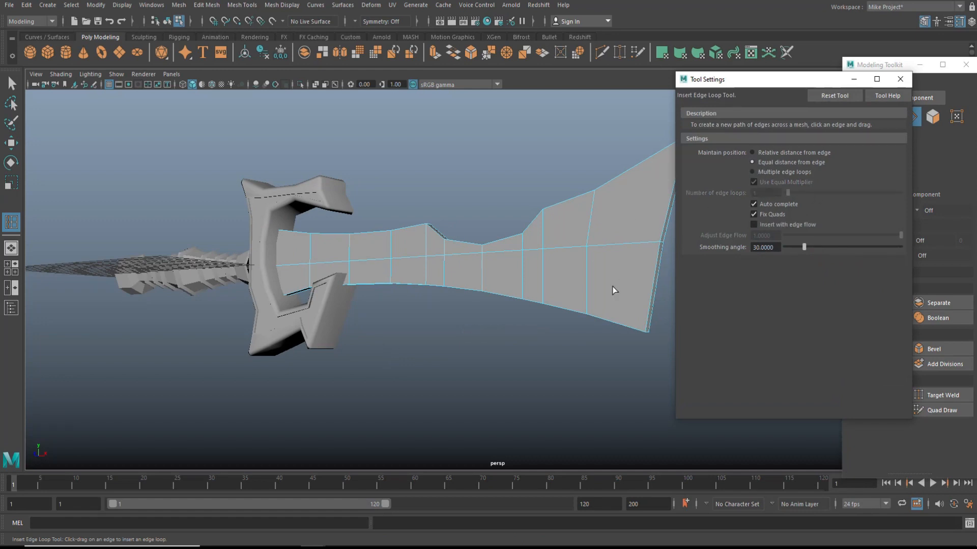
{"action": "left_click", "coordinate": [586, 292]}
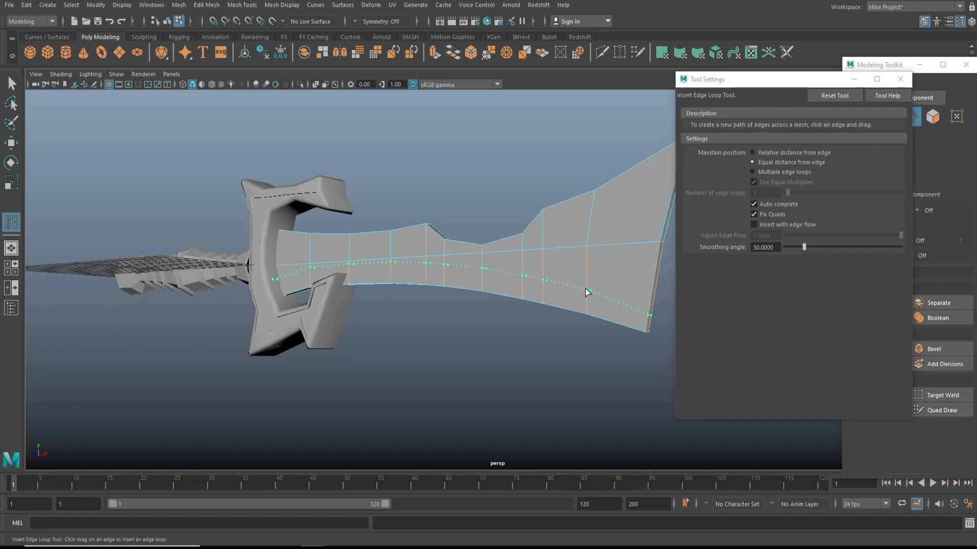
{"action": "left_click_drag", "start_coordinate": [587, 292], "coordinate": [587, 296]}
{"action": "key", "text": "q"}
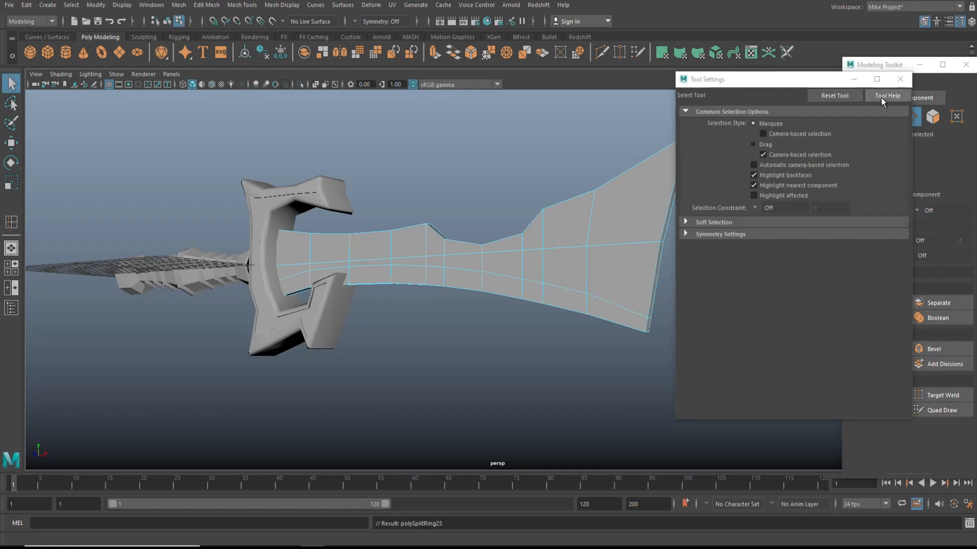
Step: Close the tool settings, return to object selection, and hide the guard and the handle
{"action": "left_click", "coordinate": [900, 79]}
{"action": "left_click_drag", "start_coordinate": [459, 354], "coordinate": [488, 338], "text": "alt"}
{"action": "right_click_drag", "start_coordinate": [493, 225], "coordinate": [524, 211]}
{"action": "left_click", "coordinate": [297, 329]}
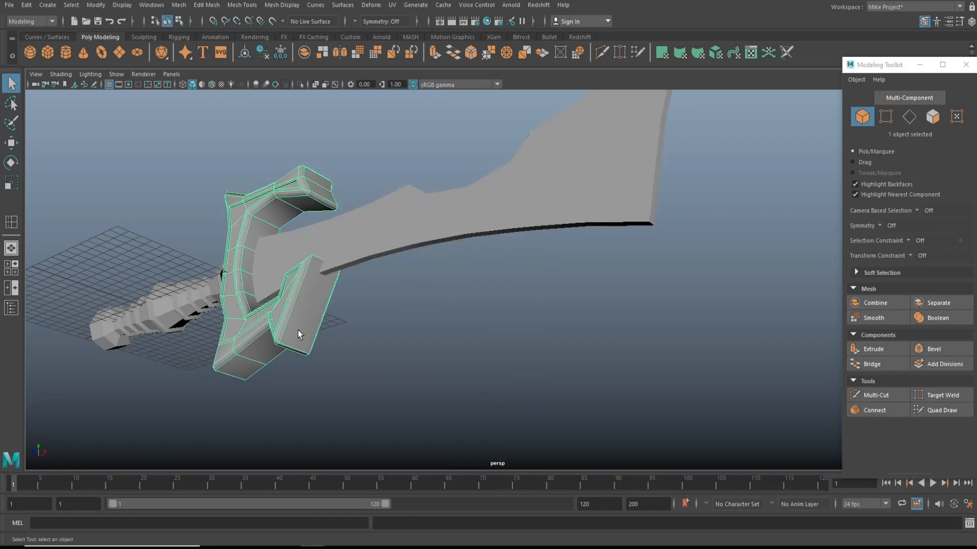
{"action": "key", "text": "h"}
{"action": "left_click", "coordinate": [199, 310]}
{"action": "key", "text": "h"}
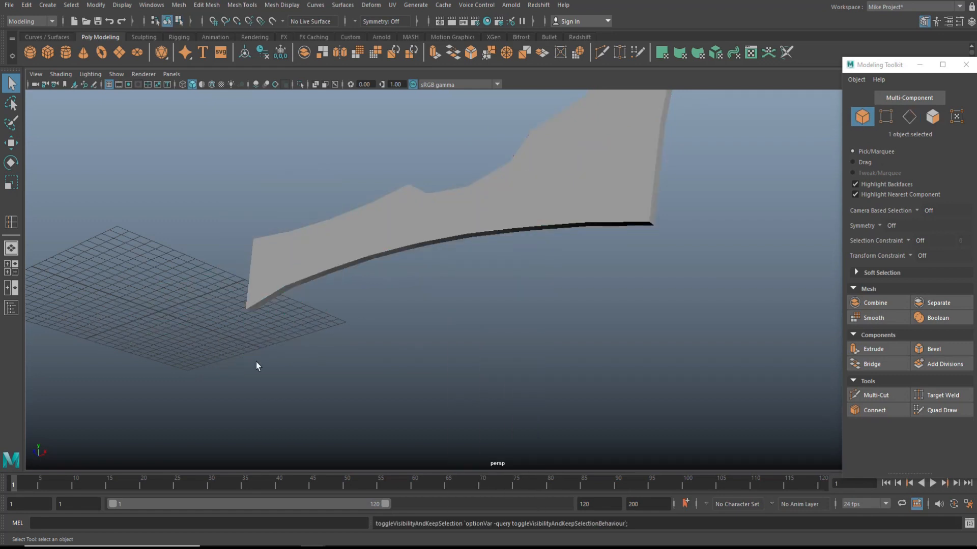
Step: Select the blade's lower edge loop and scale it narrower along Z to form a sharp cutting edge
{"action": "left_click", "coordinate": [420, 237]}
{"action": "right_click_drag", "start_coordinate": [475, 215], "coordinate": [475, 186]}
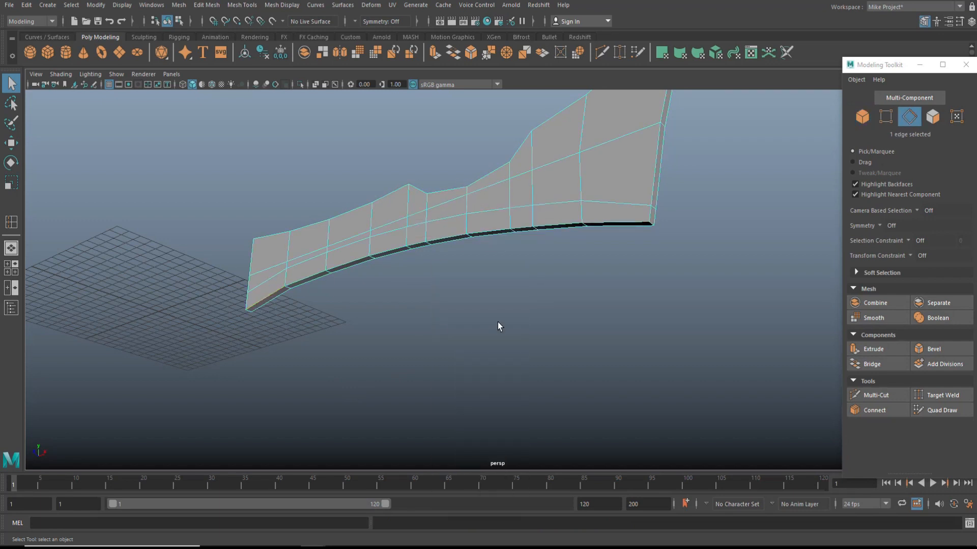
{"action": "double_click", "coordinate": [615, 224]}
{"action": "key", "text": "r"}
{"action": "left_click_drag", "start_coordinate": [386, 253], "coordinate": [414, 276]}
Step: Select the lower lengthwise edge loop on both sides of the blade and bevel it with a fraction of 0.25
{"action": "left_click_drag", "start_coordinate": [562, 322], "coordinate": [482, 304], "text": "alt"}
{"action": "scroll", "coordinate": [609, 312], "scroll_direction": "up", "scroll_amount": 3}
{"action": "left_click_drag", "start_coordinate": [609, 311], "coordinate": [611, 338], "text": "alt"}
{"action": "left_click", "coordinate": [292, 297]}
{"action": "double_click", "coordinate": [720, 288]}
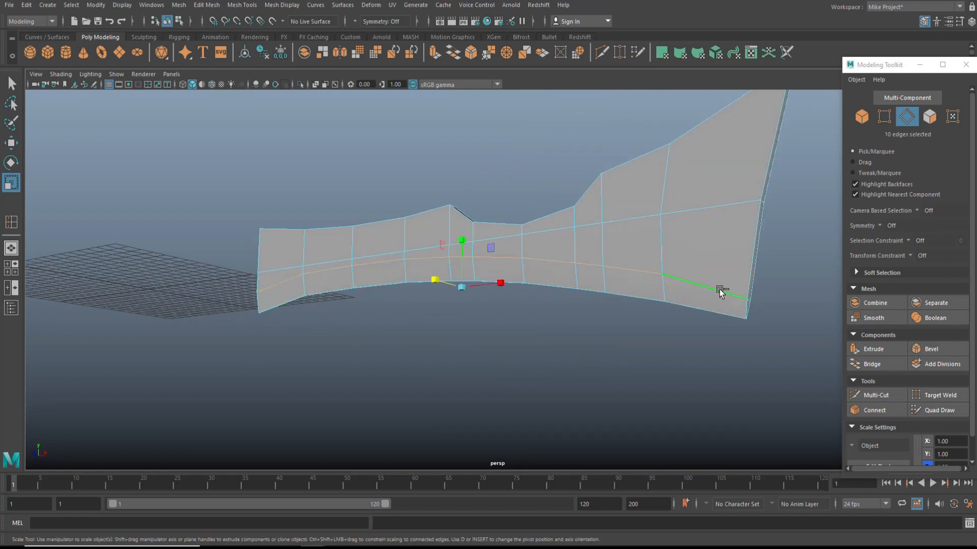
{"action": "left_click_drag", "start_coordinate": [697, 335], "coordinate": [268, 322], "text": "alt"}
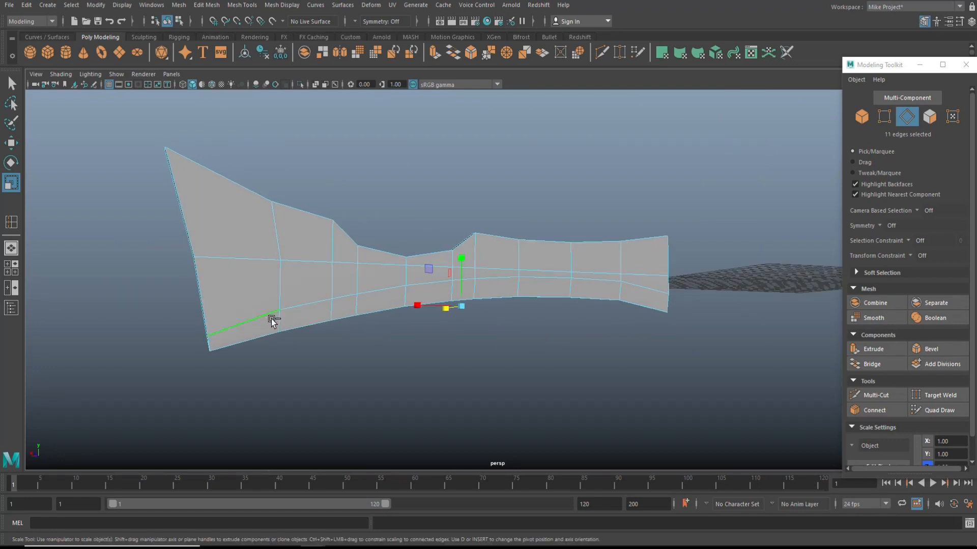
{"action": "double_click", "coordinate": [654, 288], "text": "shift"}
{"action": "left_click_drag", "start_coordinate": [414, 342], "coordinate": [387, 371], "text": "alt"}
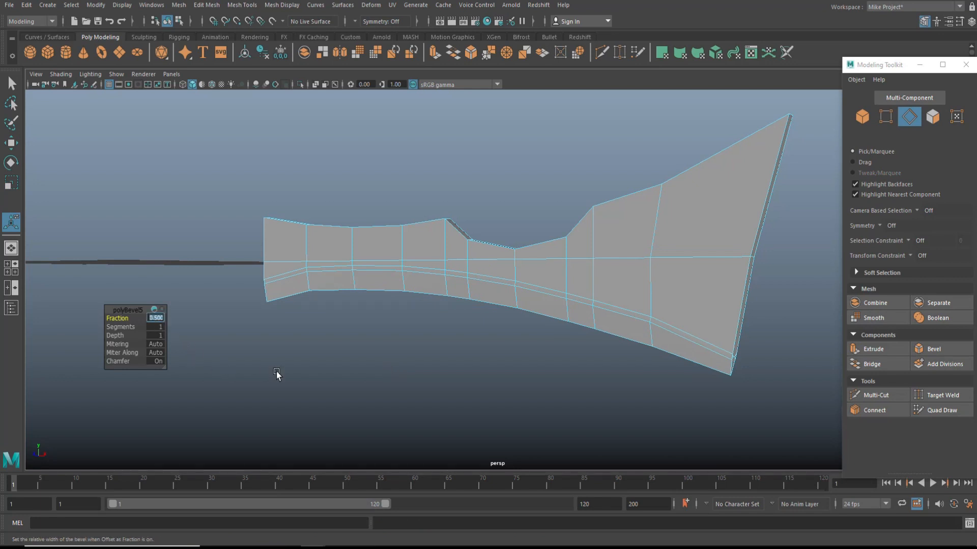
{"action": "type", "text": "0.25"}
{"action": "key", "text": "Return"}
{"action": "left_click_drag", "start_coordinate": [277, 371], "coordinate": [408, 368], "text": "alt"}
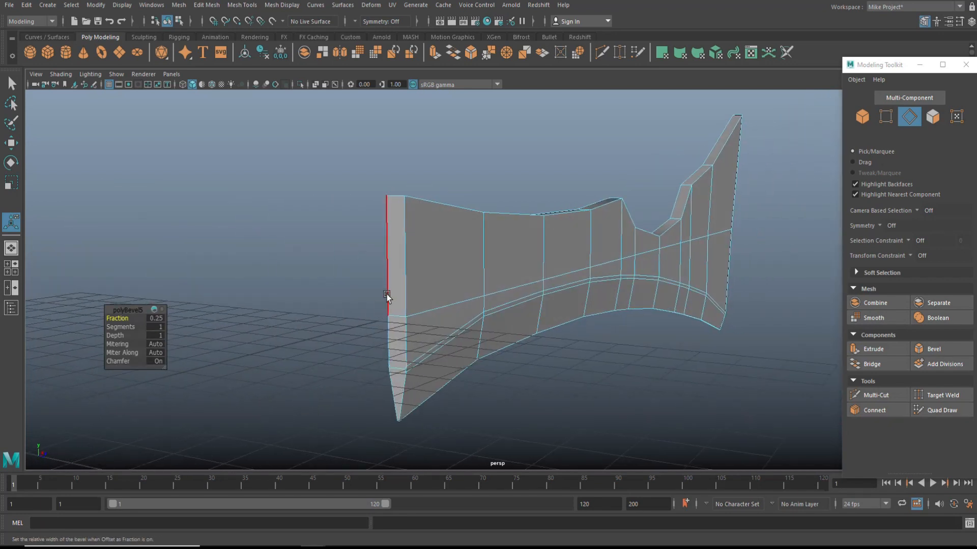
Step: Delete the three end faces that close the blade at the guard side
{"action": "right_click_drag", "start_coordinate": [396, 270], "coordinate": [398, 277]}
{"action": "left_click", "coordinate": [398, 277]}
{"action": "left_click", "coordinate": [398, 344], "text": "shift"}
{"action": "left_click", "coordinate": [398, 381], "text": "shift"}
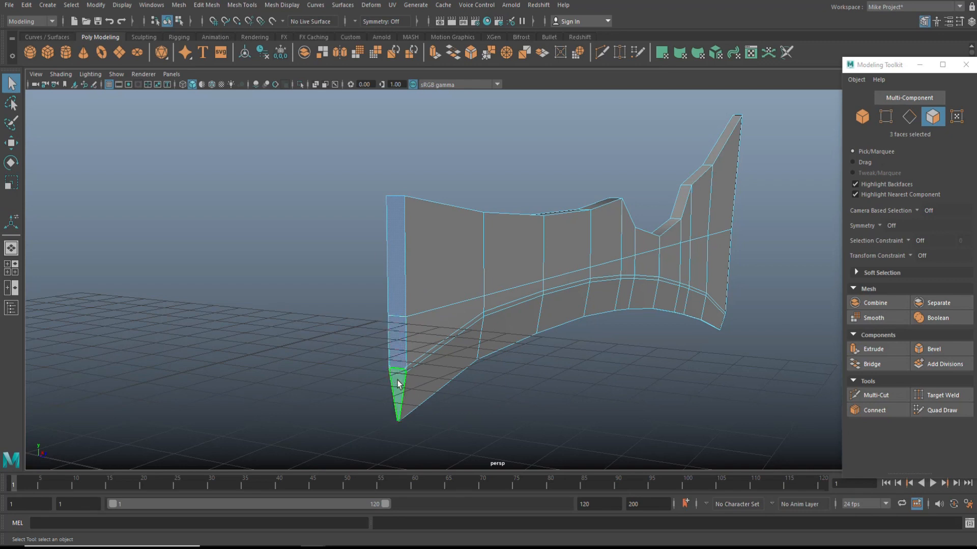
{"action": "key", "text": "Delete"}
{"action": "key", "text": "f"}
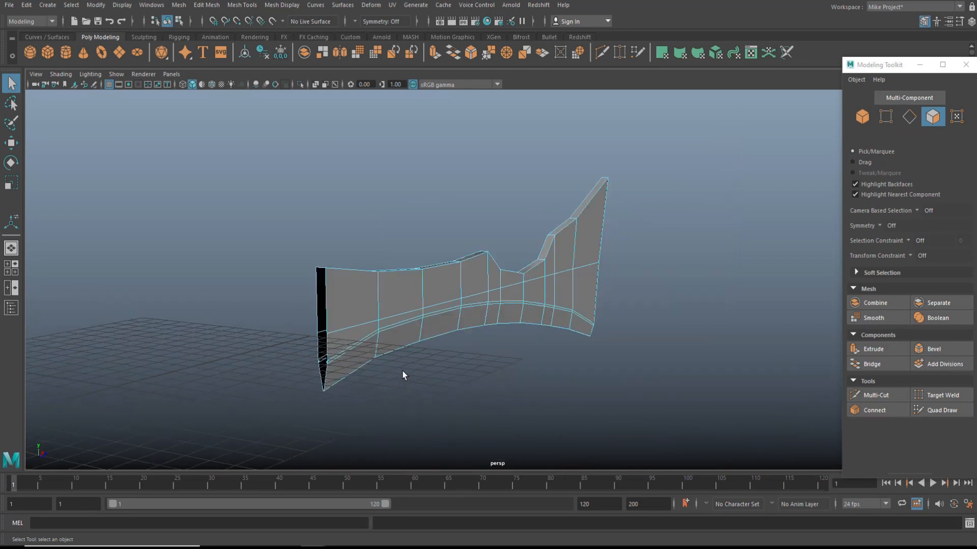
Step: Examine the small triangular faces at the bevel corners inside the blade's open guard end
{"action": "scroll", "coordinate": [365, 385], "scroll_direction": "up", "scroll_amount": 6}
{"action": "middle_click_drag", "start_coordinate": [345, 385], "coordinate": [619, 295], "text": "alt"}
{"action": "scroll", "coordinate": [620, 295], "scroll_direction": "down", "scroll_amount": 1}
{"action": "scroll", "coordinate": [606, 324], "scroll_direction": "up", "scroll_amount": 4}
{"action": "scroll", "coordinate": [623, 358], "scroll_direction": "down", "scroll_amount": 3}
{"action": "left_click", "coordinate": [609, 397]}
{"action": "left_click", "coordinate": [686, 406], "text": "shift"}
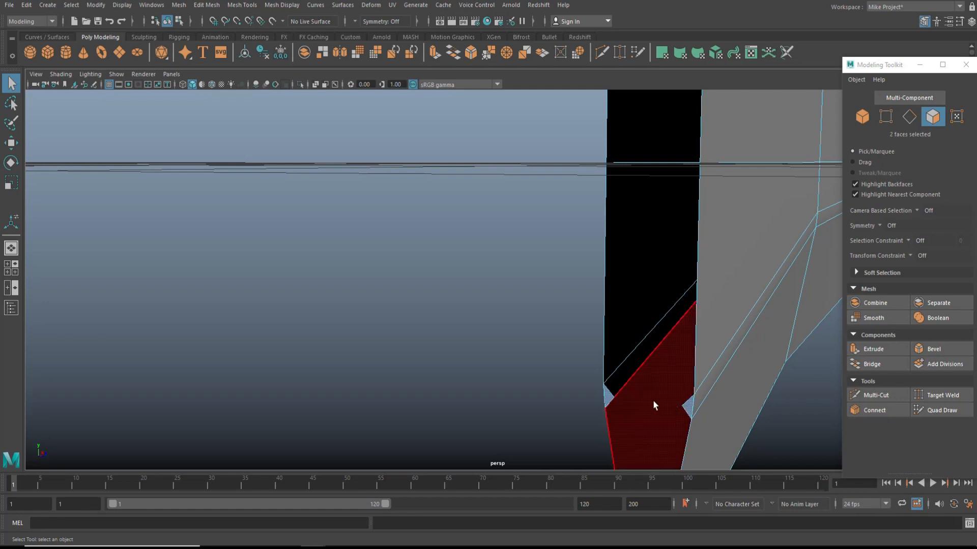
{"action": "left_click", "coordinate": [360, 351]}
Step: Undo the end-face deletion and the bevel of the lengthwise loop
{"action": "scroll", "coordinate": [370, 347], "scroll_direction": "down", "scroll_amount": 6}
{"action": "left_click_drag", "start_coordinate": [450, 362], "coordinate": [359, 356], "text": "alt"}
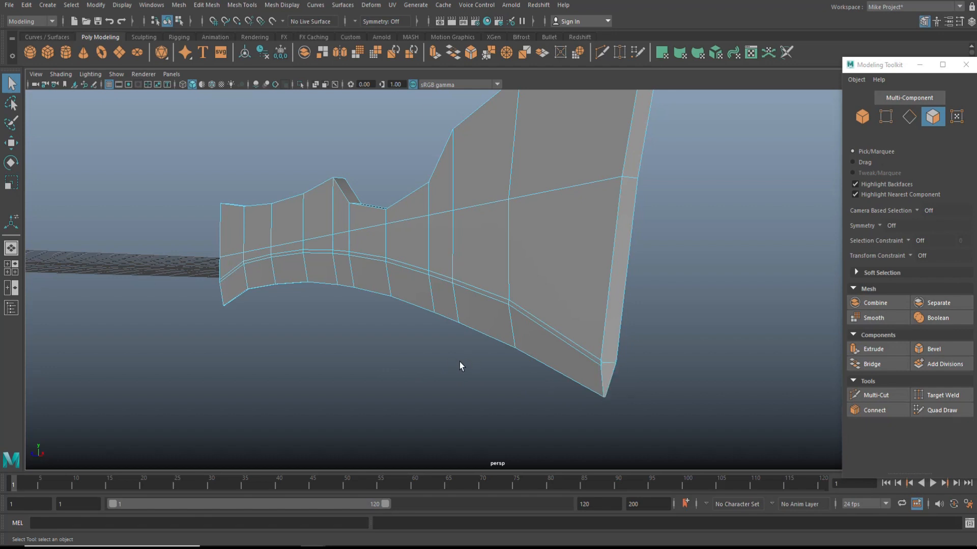
{"action": "key", "text": "ctrl+z"}
{"action": "key", "text": "ctrl+z"}
{"action": "key", "text": "ctrl+z"}
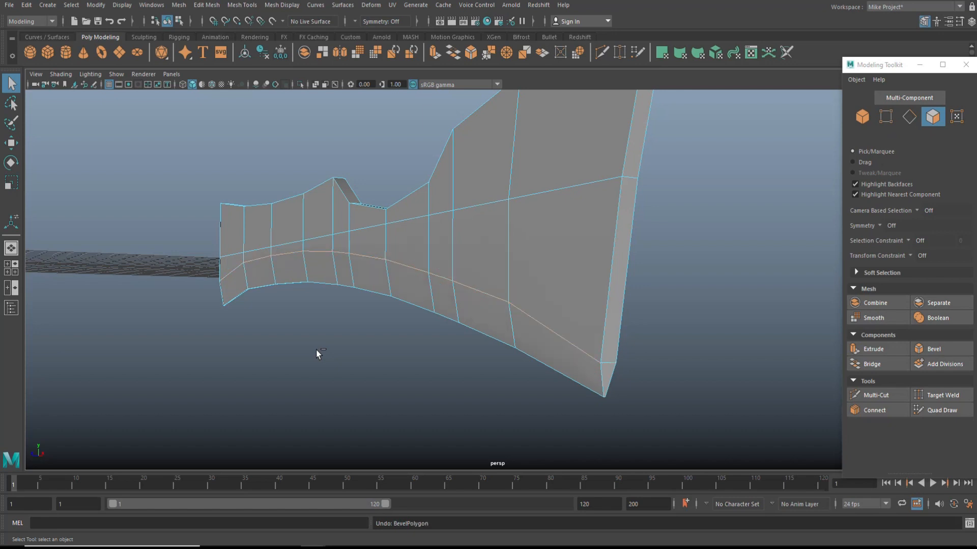
Step: Bevel the lower lengthwise edge loop, including the edge across the blade's tip, with a fraction of 0.25
{"action": "right_click_drag", "start_coordinate": [608, 265], "coordinate": [629, 227]}
{"action": "left_click", "coordinate": [614, 364]}
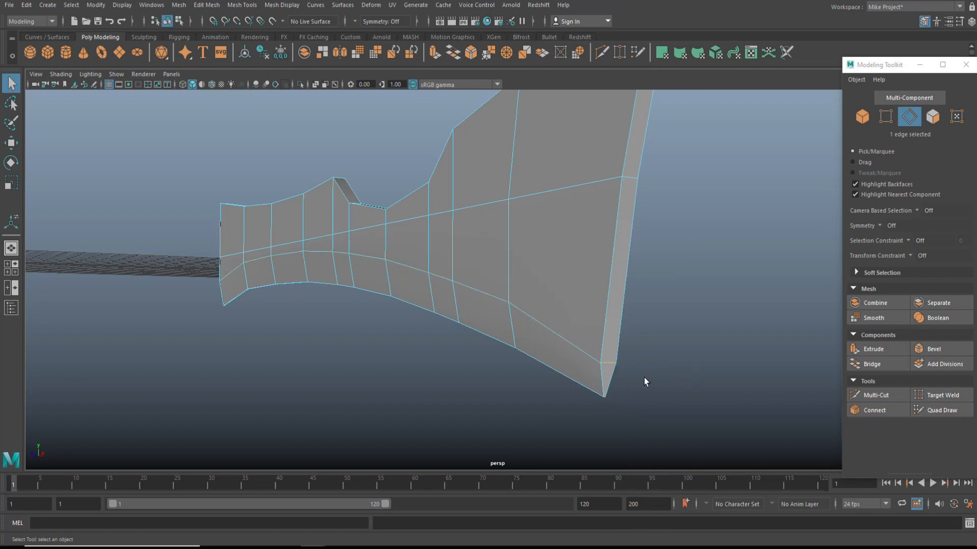
{"action": "double_click", "coordinate": [609, 362]}
{"action": "key", "text": "ctrl+b"}
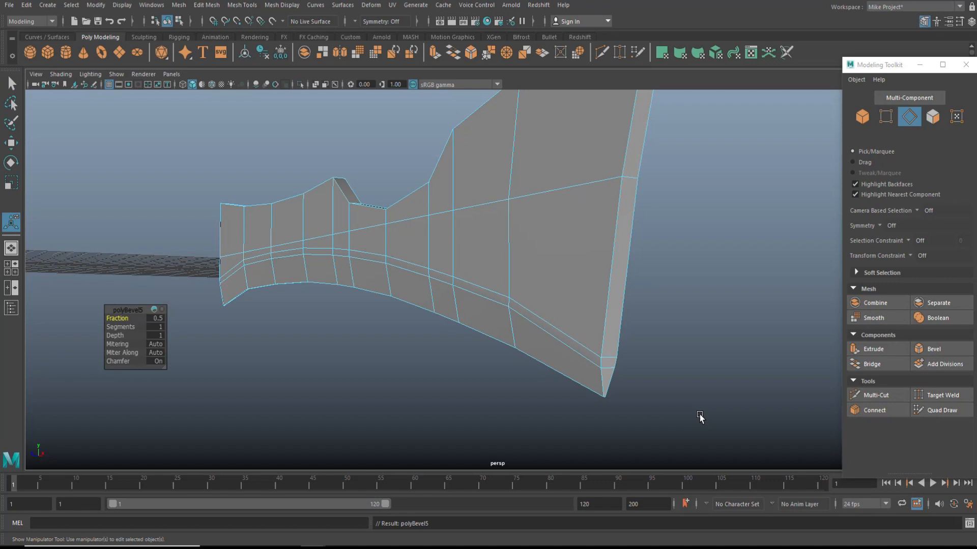
{"action": "left_click", "coordinate": [158, 321]}
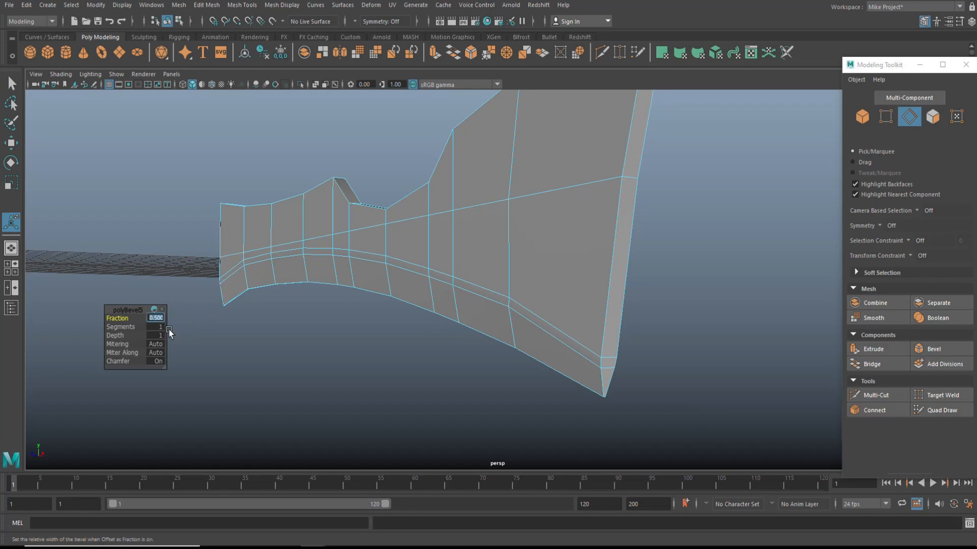
{"action": "type", "text": "0.025"}
{"action": "key", "text": "Return"}
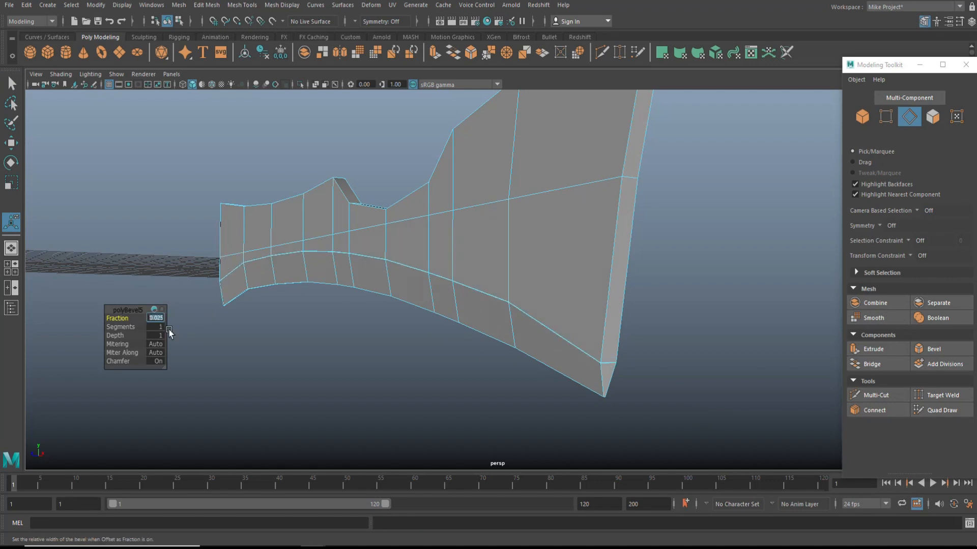
{"action": "type", "text": "0.25"}
{"action": "key", "text": "Return"}
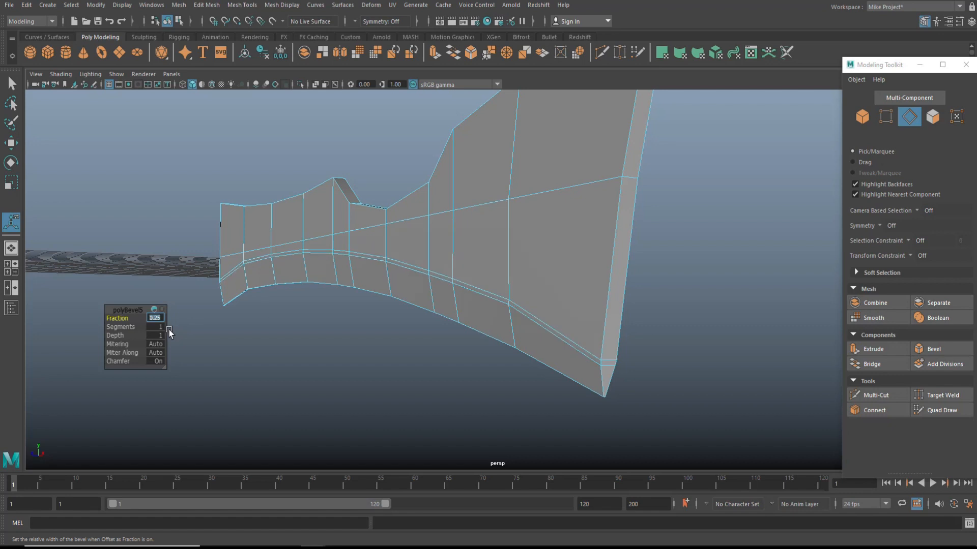
Step: Select the narrow bevelled face strip running around the blade and extrude it inward by 0.05 to form a groove
{"action": "right_click_drag", "start_coordinate": [229, 270], "coordinate": [228, 276]}
{"action": "left_click", "coordinate": [227, 274]}
{"action": "double_click", "coordinate": [255, 258], "text": "shift"}
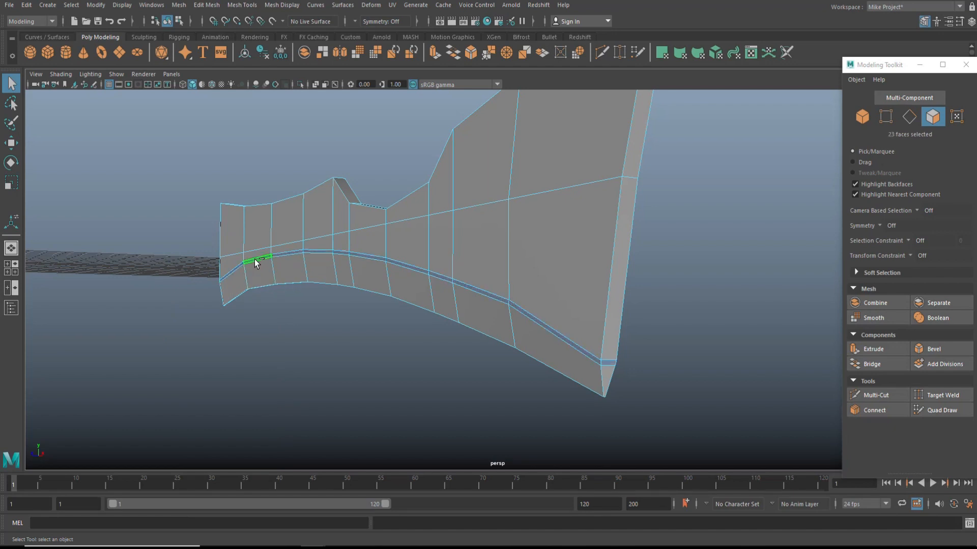
{"action": "mouse_move", "coordinate": [599, 375]}
{"action": "left_mouse_down", "text": "alt"}
{"action": "mouse_move", "coordinate": [486, 366]}
{"action": "mouse_move", "coordinate": [611, 373]}
{"action": "left_mouse_up", "text": "alt"}
{"action": "key", "text": "ctrl+e"}
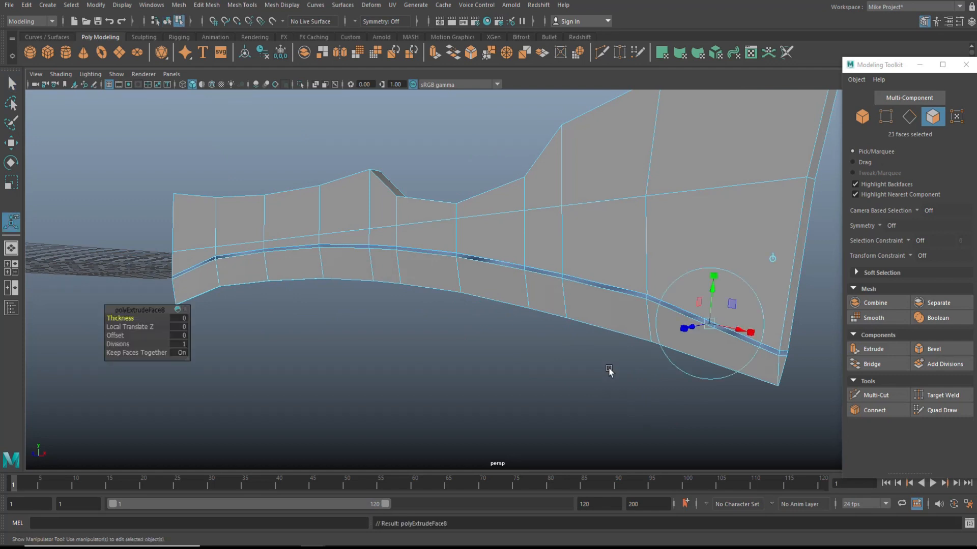
{"action": "left_click", "coordinate": [179, 318]}
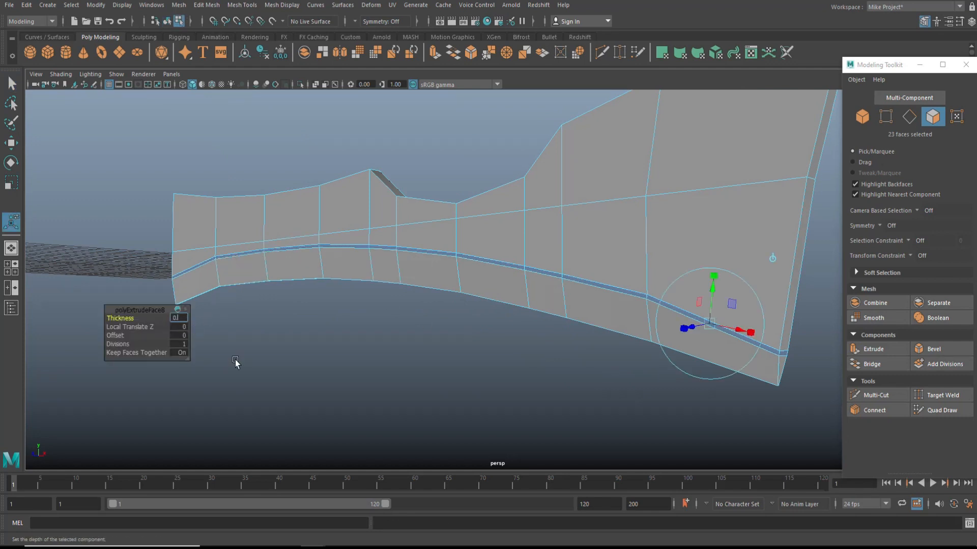
{"action": "type", "text": "0.05"}
{"action": "key", "text": "Return"}
{"action": "key", "text": "Return"}
Step: Preview the blade in smoothed display, then switch it back to the unsmoothed display
{"action": "left_click", "coordinate": [346, 350]}
{"action": "right_click_drag", "start_coordinate": [371, 222], "coordinate": [395, 224]}
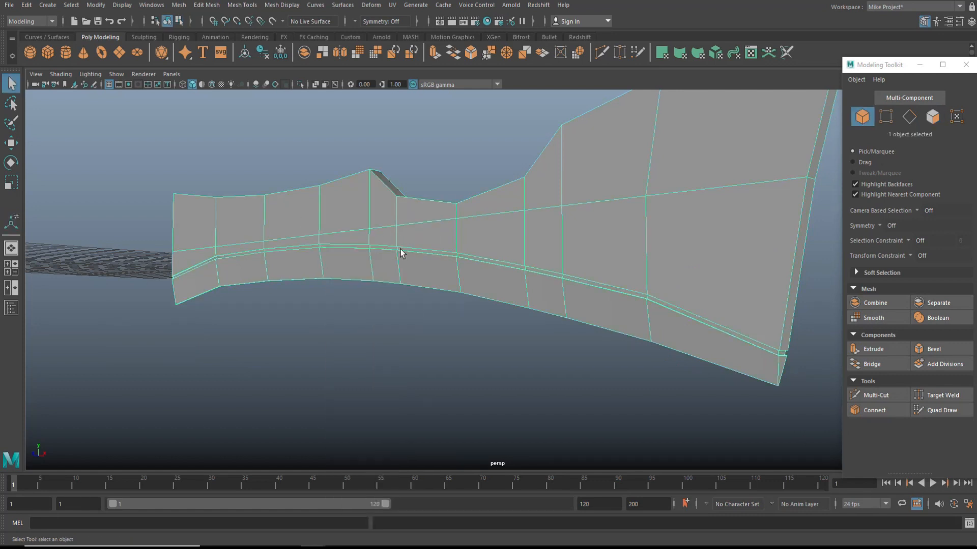
{"action": "key", "text": "3"}
{"action": "left_click", "coordinate": [356, 311]}
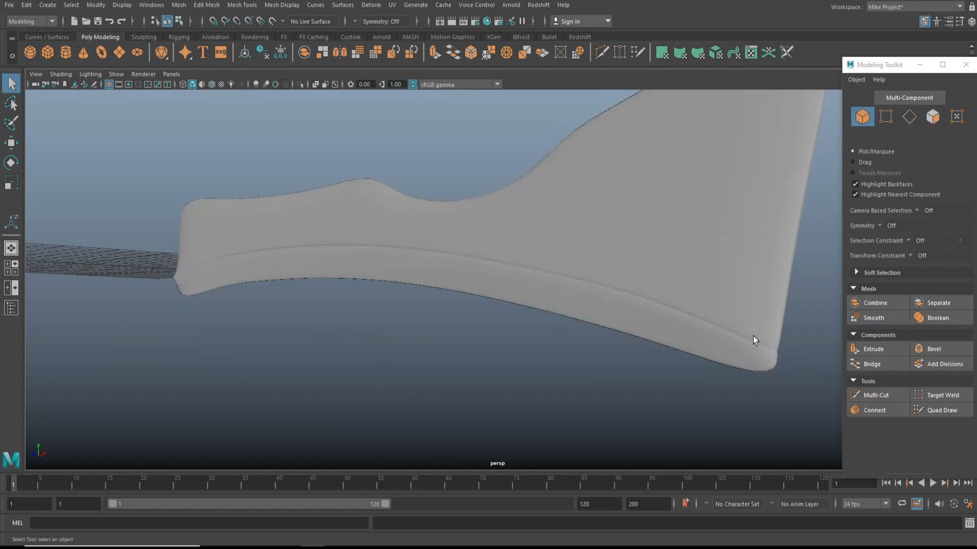
{"action": "left_click", "coordinate": [503, 254]}
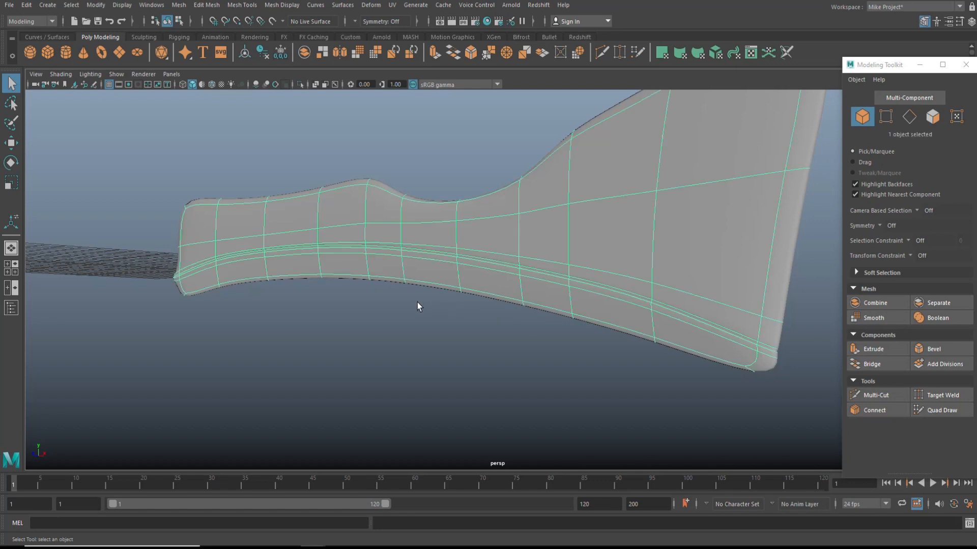
{"action": "key", "text": "1"}
Step: Delete the large faces closing the blade at its guard end
{"action": "left_click_drag", "start_coordinate": [338, 331], "coordinate": [445, 209], "text": "alt"}
{"action": "right_click_drag", "start_coordinate": [445, 210], "coordinate": [443, 235]}
{"action": "left_click", "coordinate": [444, 221]}
{"action": "left_click", "coordinate": [448, 324], "text": "shift"}
{"action": "left_click", "coordinate": [447, 346], "text": "shift"}
{"action": "key", "text": "Delete"}
Step: Delete the two small leftover faces at the groove's end on each side of the blade's open guard end
{"action": "scroll", "coordinate": [484, 394], "scroll_direction": "up", "scroll_amount": 4}
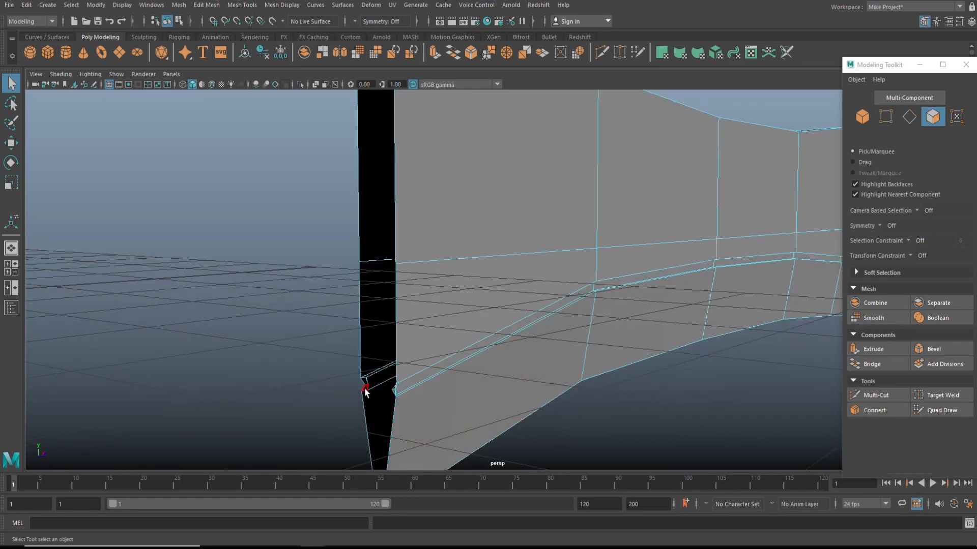
{"action": "left_click", "coordinate": [365, 388]}
{"action": "left_click", "coordinate": [365, 383], "text": "shift"}
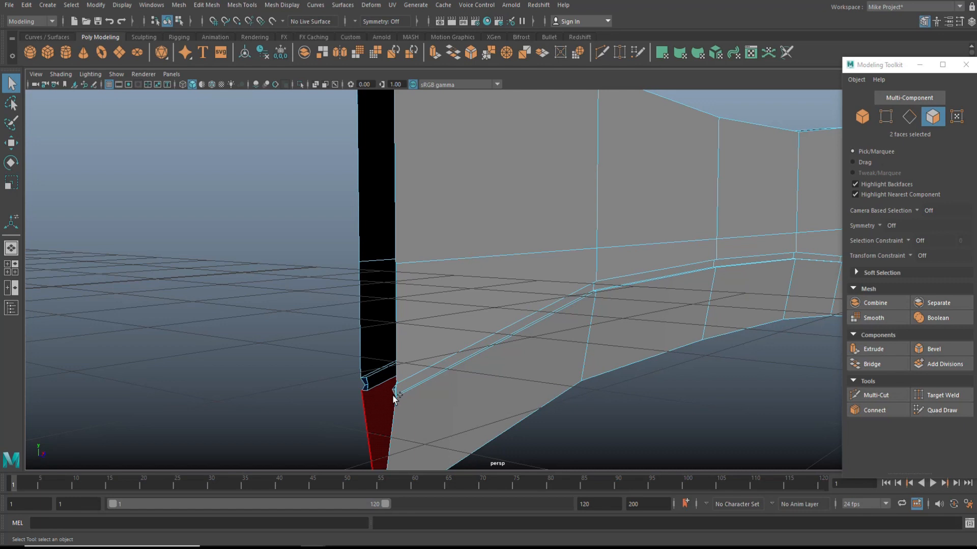
{"action": "key", "text": "Delete"}
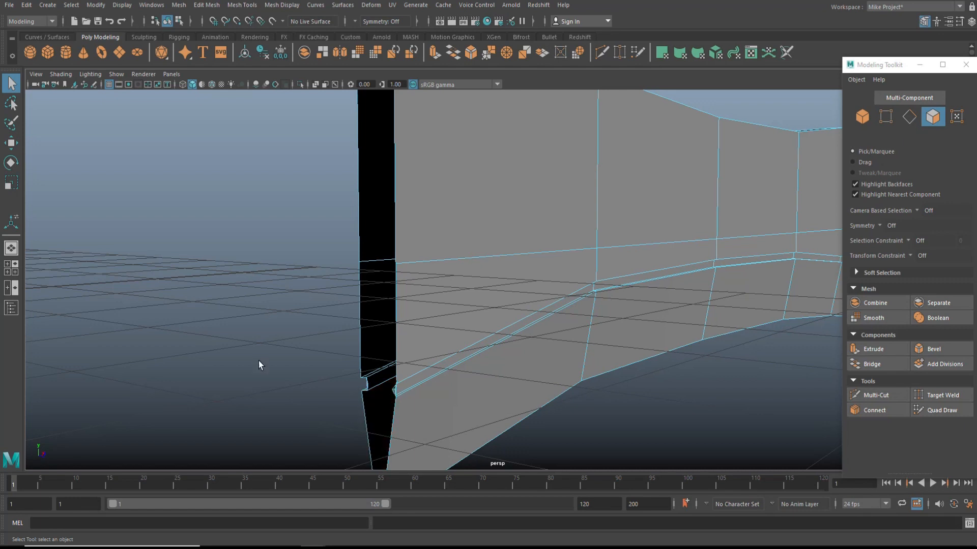
{"action": "middle_click_drag", "start_coordinate": [257, 364], "coordinate": [166, 368], "text": "alt"}
{"action": "scroll", "coordinate": [265, 363], "scroll_direction": "up", "scroll_amount": 5}
{"action": "mouse_move", "coordinate": [479, 398]}
{"action": "left_mouse_down", "text": "alt"}
{"action": "mouse_move", "coordinate": [467, 389]}
{"action": "mouse_move", "coordinate": [476, 397]}
{"action": "left_mouse_up", "text": "alt"}
{"action": "left_click", "coordinate": [452, 275]}
{"action": "left_click", "coordinate": [455, 265], "text": "shift"}
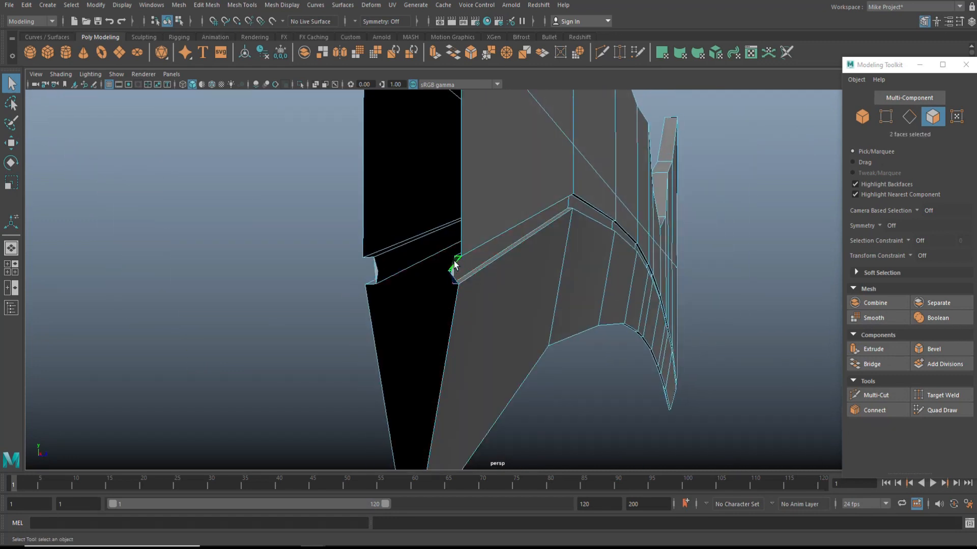
{"action": "key", "text": "Delete"}
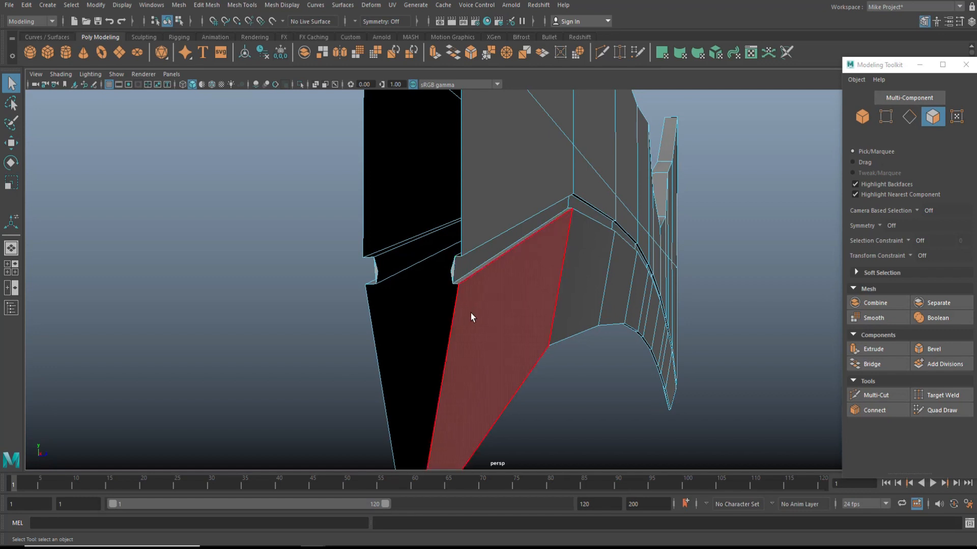
Step: Return to object selection and unhide the handle and the guard to show the whole sword
{"action": "left_click_drag", "start_coordinate": [479, 327], "coordinate": [467, 357], "text": "alt"}
{"action": "scroll", "coordinate": [496, 368], "scroll_direction": "down", "scroll_amount": 4}
{"action": "right_click_drag", "start_coordinate": [655, 260], "coordinate": [694, 250]}
{"action": "left_click", "coordinate": [581, 344]}
{"action": "scroll", "coordinate": [407, 394], "scroll_direction": "down", "scroll_amount": 5}
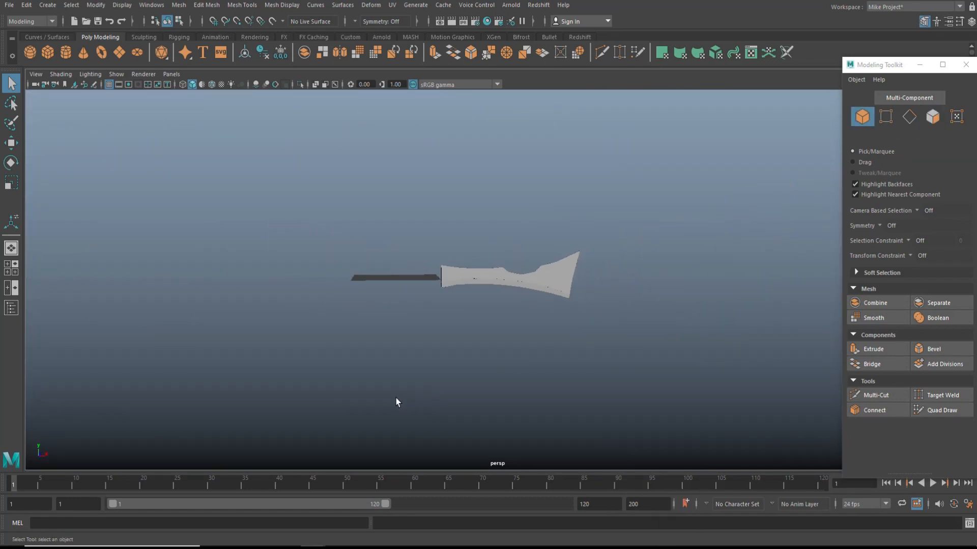
{"action": "left_click", "coordinate": [206, 5]}
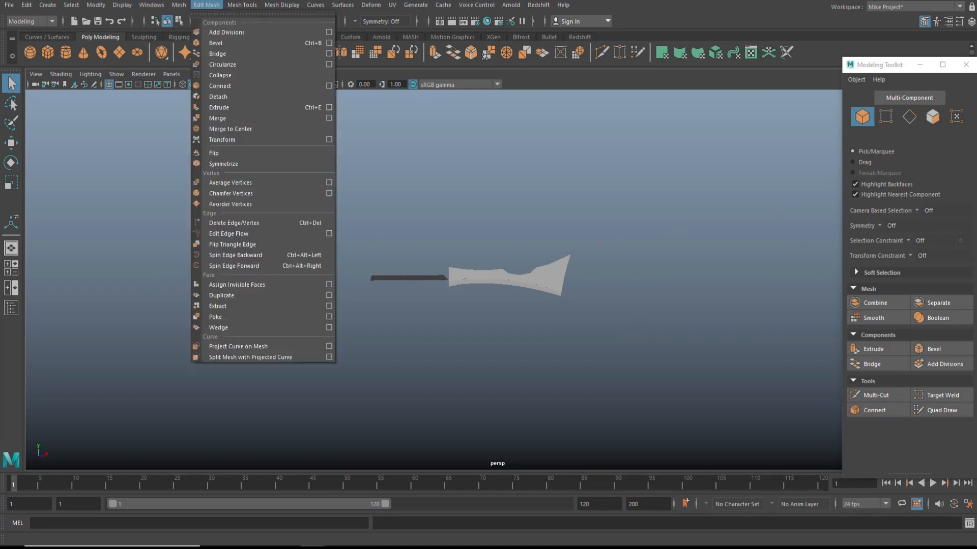
{"action": "mouse_move", "coordinate": [179, 5]}
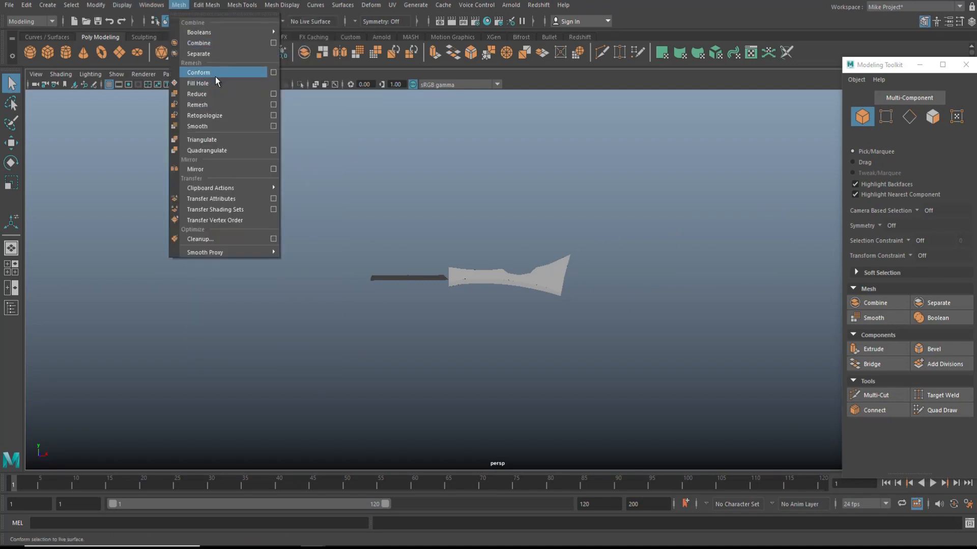
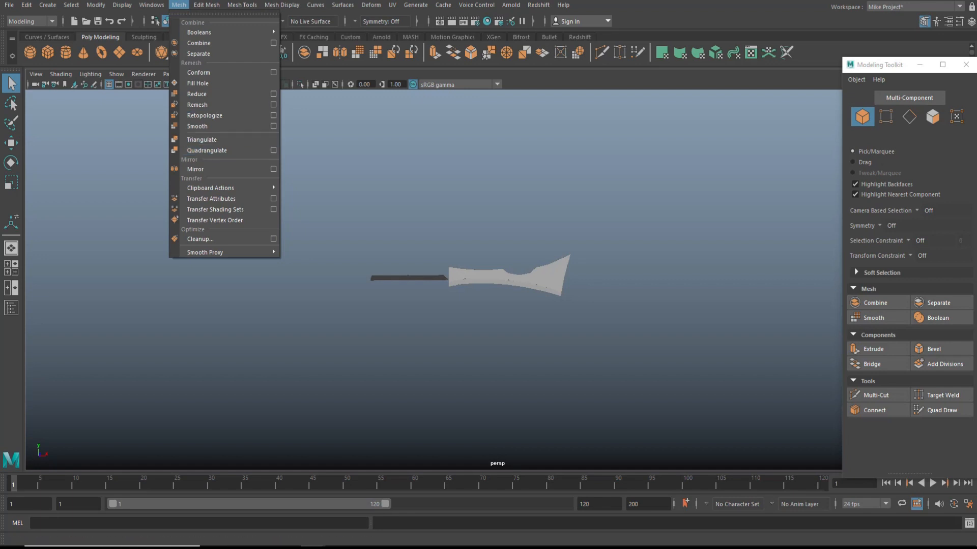
{"action": "mouse_move", "coordinate": [122, 5]}
{"action": "mouse_move", "coordinate": [173, 72]}
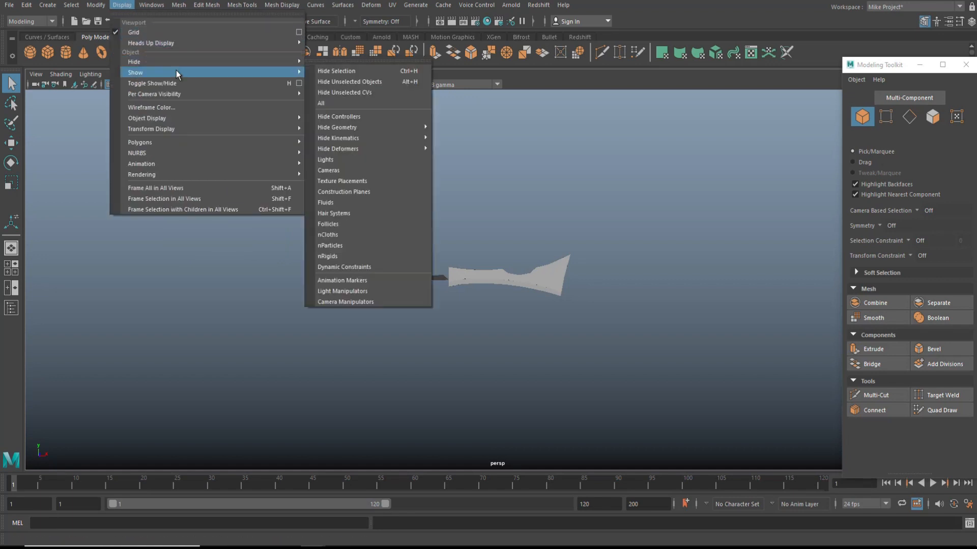
{"action": "left_click", "coordinate": [330, 127]}
{"action": "scroll", "coordinate": [561, 307], "scroll_direction": "up", "scroll_amount": 7}
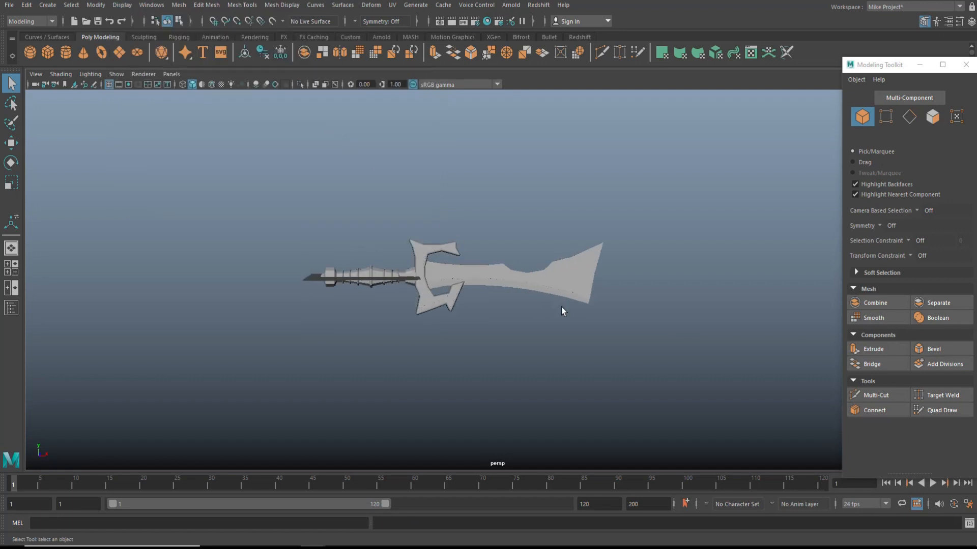
{"action": "left_click_drag", "start_coordinate": [534, 375], "coordinate": [497, 356], "text": "alt"}
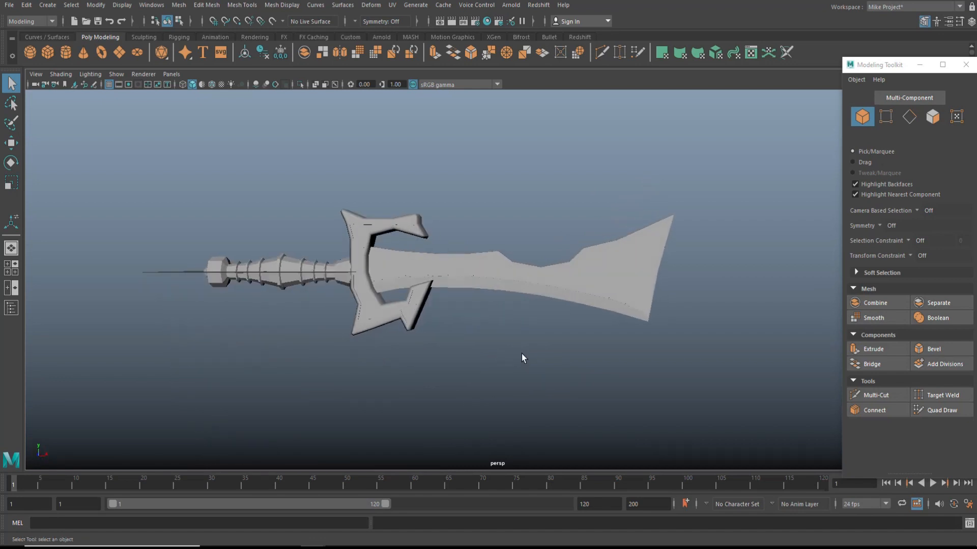
Step: In the front view, move the vertices on the guard side of the blade's upper notch toward the notch's middle
{"action": "scroll", "coordinate": [519, 299], "scroll_direction": "up", "scroll_amount": 2}
{"action": "left_click_drag", "start_coordinate": [578, 367], "coordinate": [518, 402], "text": "alt"}
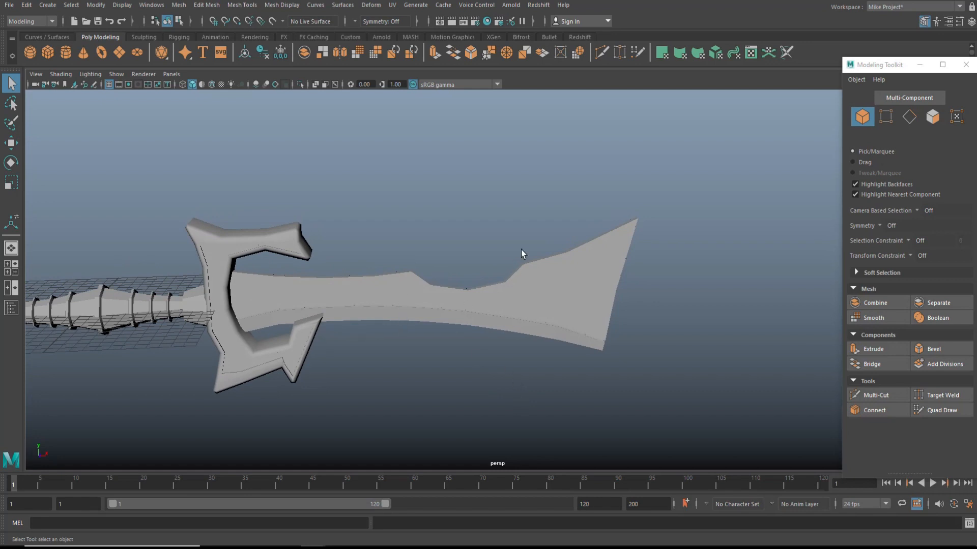
{"action": "key", "text": "space"}
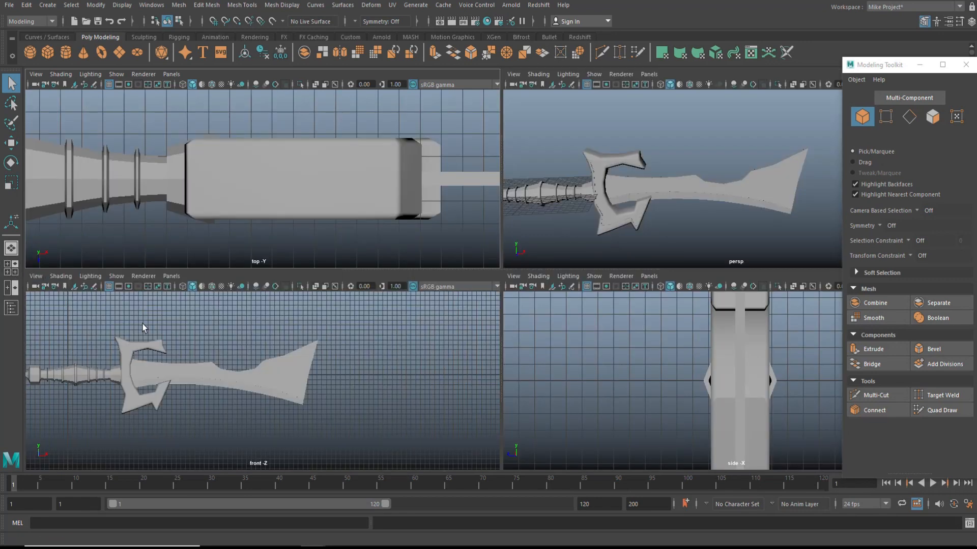
{"action": "key", "text": "space"}
{"action": "left_click", "coordinate": [489, 281]}
{"action": "scroll", "coordinate": [509, 323], "scroll_direction": "up", "scroll_amount": 4}
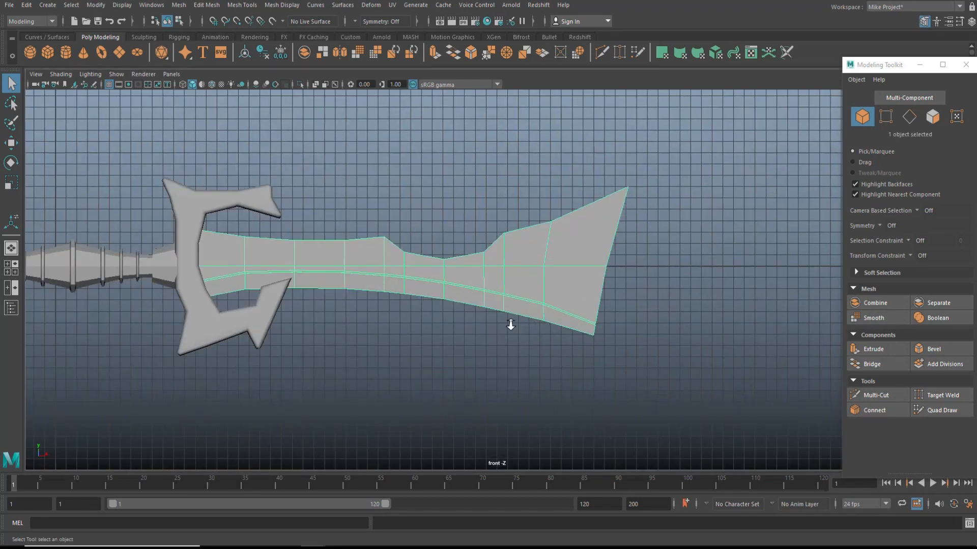
{"action": "scroll", "coordinate": [447, 377], "scroll_direction": "up", "scroll_amount": 5}
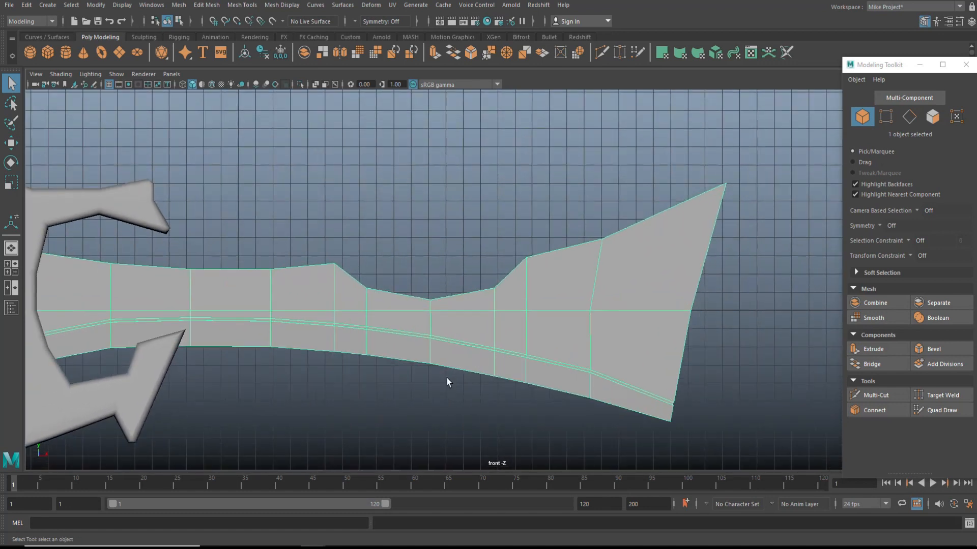
{"action": "right_click_drag", "start_coordinate": [269, 262], "coordinate": [211, 260]}
{"action": "left_click_drag", "start_coordinate": [287, 282], "coordinate": [336, 248]}
{"action": "key", "text": "w"}
{"action": "left_click_drag", "start_coordinate": [307, 286], "coordinate": [365, 291]}
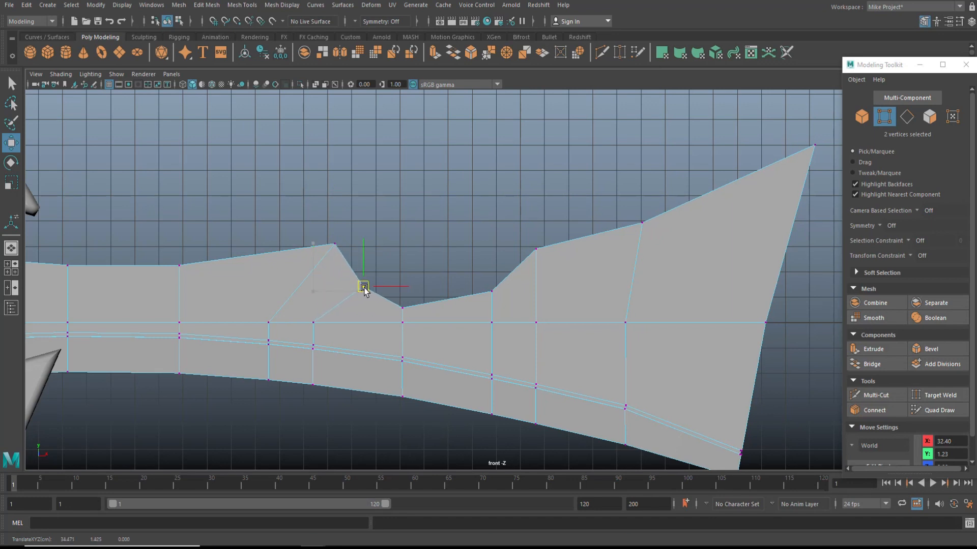
Step: Move the upper and lower vertices on the tip side of the blade's notch toward the guard to narrow the opening
{"action": "left_click", "coordinate": [531, 248]}
{"action": "left_click_drag", "start_coordinate": [536, 255], "coordinate": [493, 252]}
{"action": "left_click", "coordinate": [495, 294]}
{"action": "left_click_drag", "start_coordinate": [495, 294], "coordinate": [468, 299]}
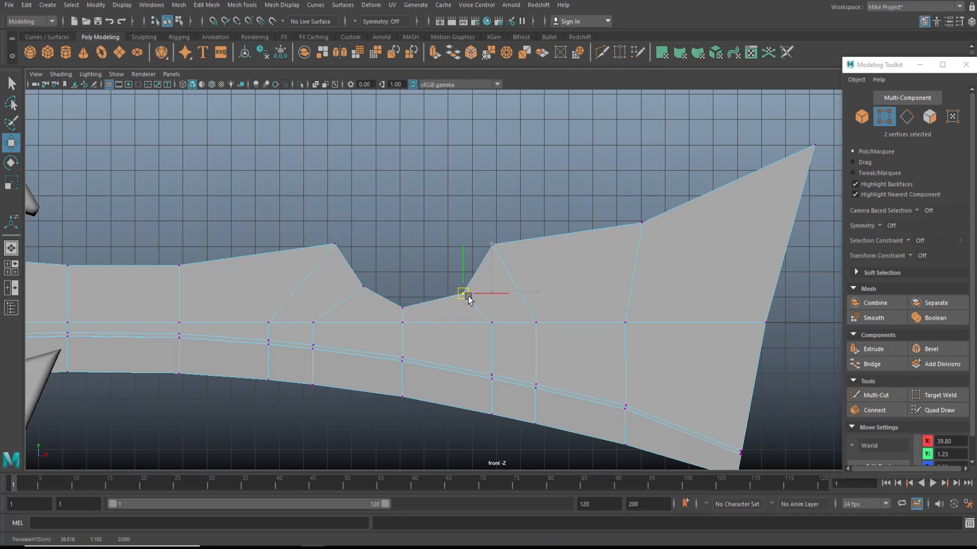
Step: Shift the two lower side vertices of the notch slightly toward the guard to round its bottom
{"action": "left_click", "coordinate": [404, 308]}
{"action": "left_click", "coordinate": [365, 287]}
{"action": "left_click_drag", "start_coordinate": [365, 288], "coordinate": [357, 291]}
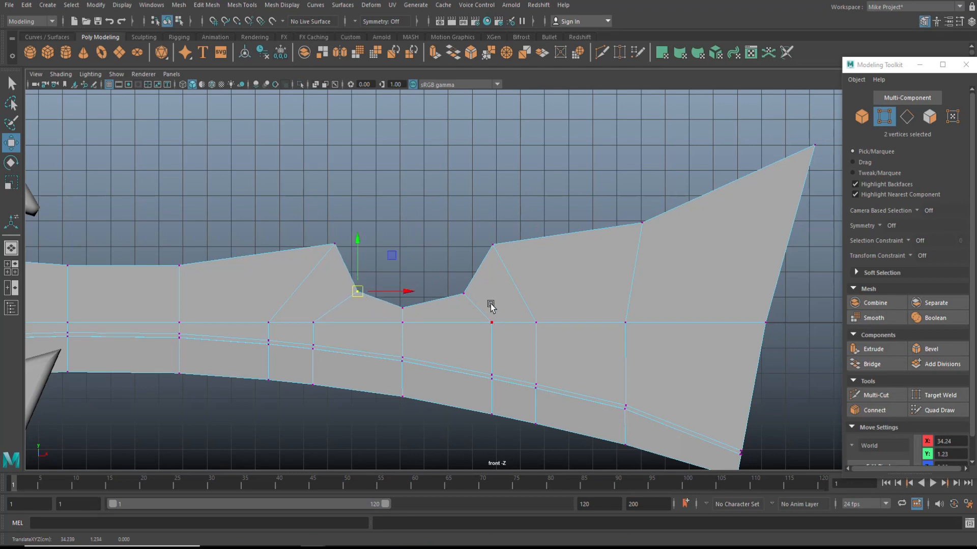
{"action": "left_click", "coordinate": [464, 293]}
{"action": "left_click_drag", "start_coordinate": [467, 293], "coordinate": [451, 295]}
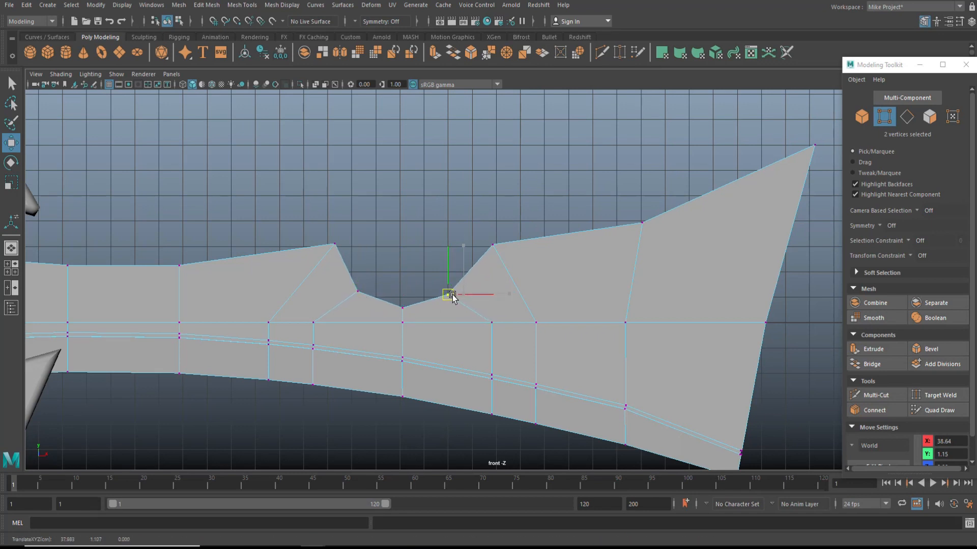
Step: Adjust the two upper corner vertices of the notch so that its sides rise more steeply and evenly
{"action": "left_click", "coordinate": [491, 245]}
{"action": "left_click_drag", "start_coordinate": [493, 246], "coordinate": [472, 242]}
{"action": "left_click", "coordinate": [334, 244]}
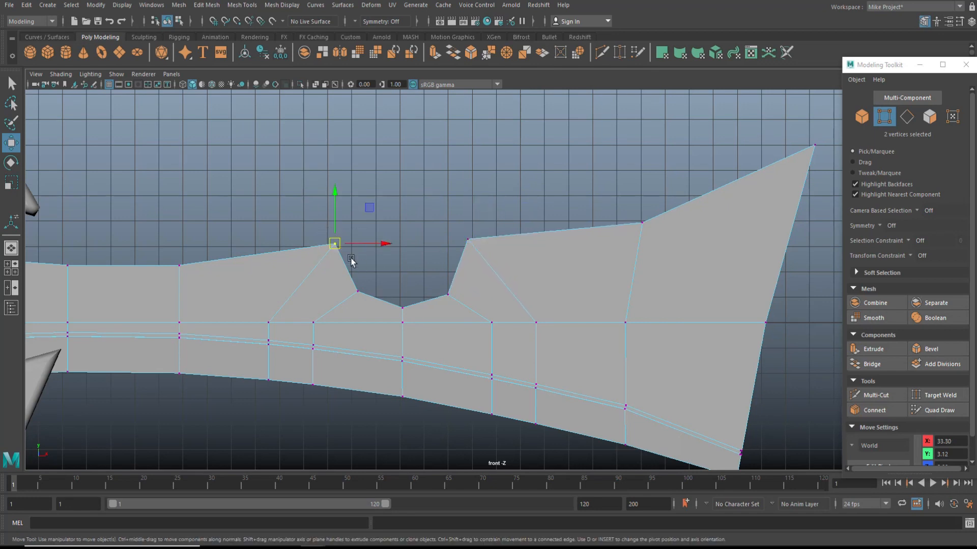
{"action": "left_click_drag", "start_coordinate": [335, 245], "coordinate": [337, 251]}
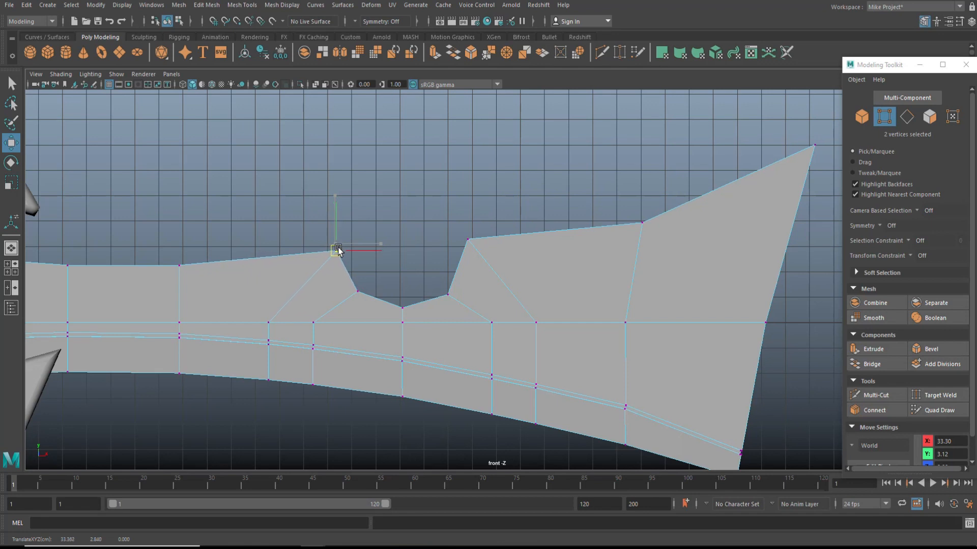
{"action": "left_click", "coordinate": [469, 240]}
{"action": "left_click_drag", "start_coordinate": [468, 239], "coordinate": [476, 244]}
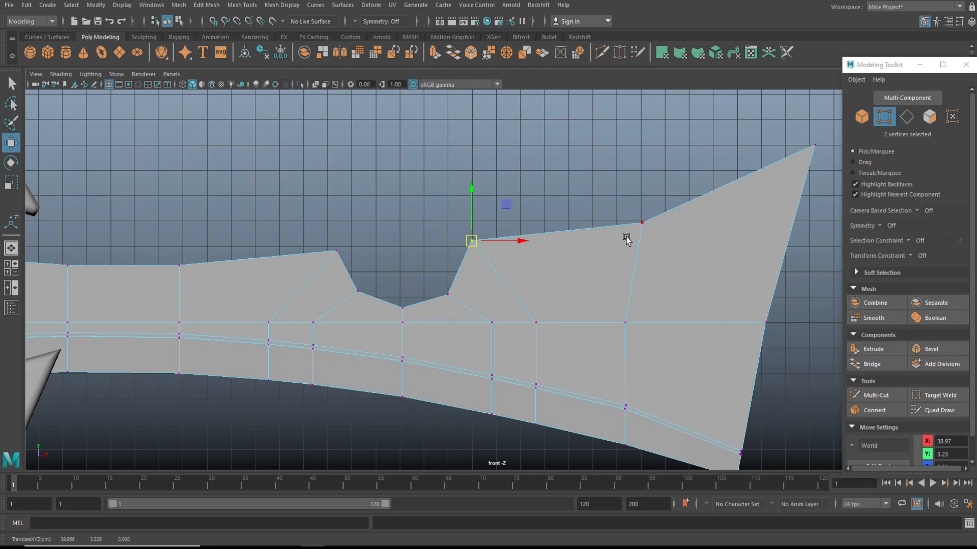
Step: Move the top-edge vertices between the notch and the blade tip toward the guard, and return to the perspective view
{"action": "left_click", "coordinate": [642, 223]}
{"action": "left_click_drag", "start_coordinate": [641, 223], "coordinate": [616, 223]}
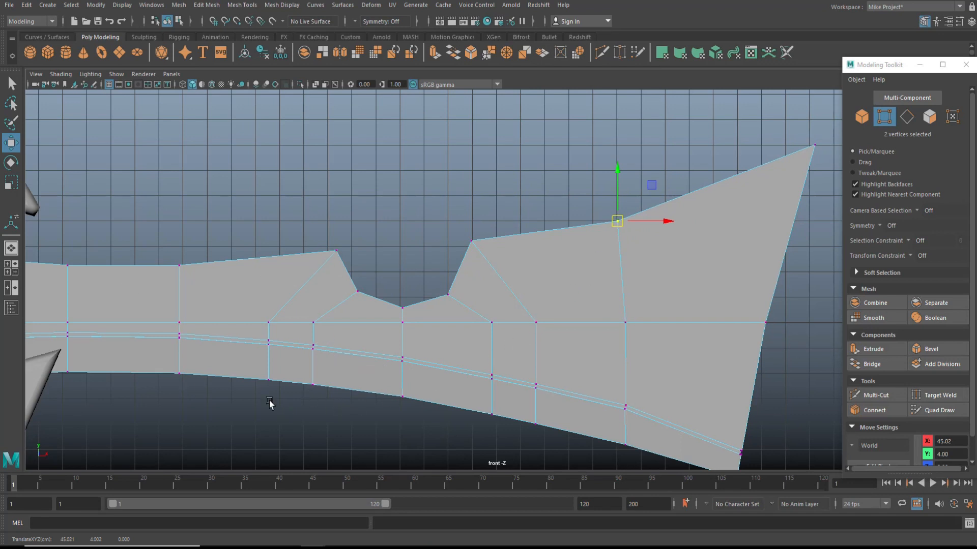
{"action": "left_click", "coordinate": [15, 268]}
{"action": "key", "text": "space"}
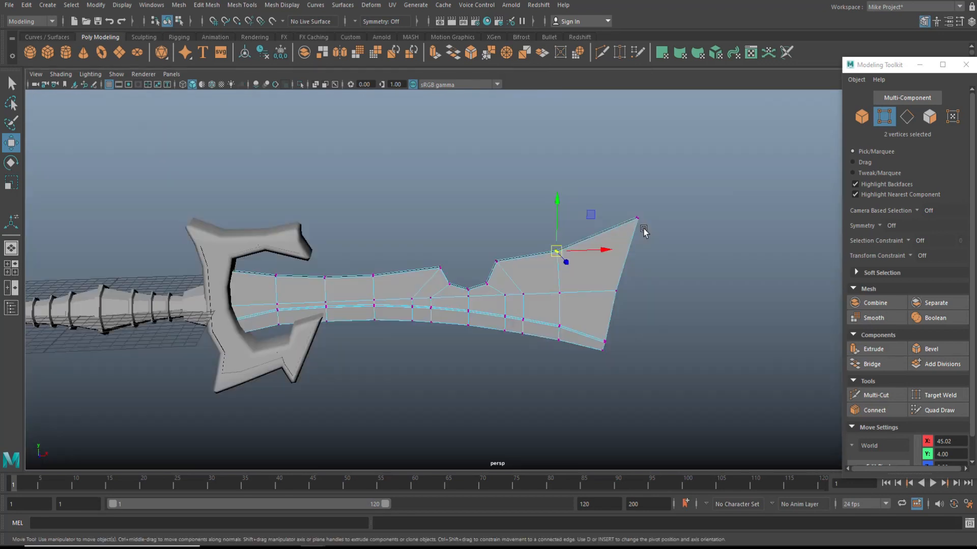
{"action": "left_click_drag", "start_coordinate": [674, 395], "coordinate": [508, 394], "text": "alt"}
{"action": "left_click", "coordinate": [508, 395]}
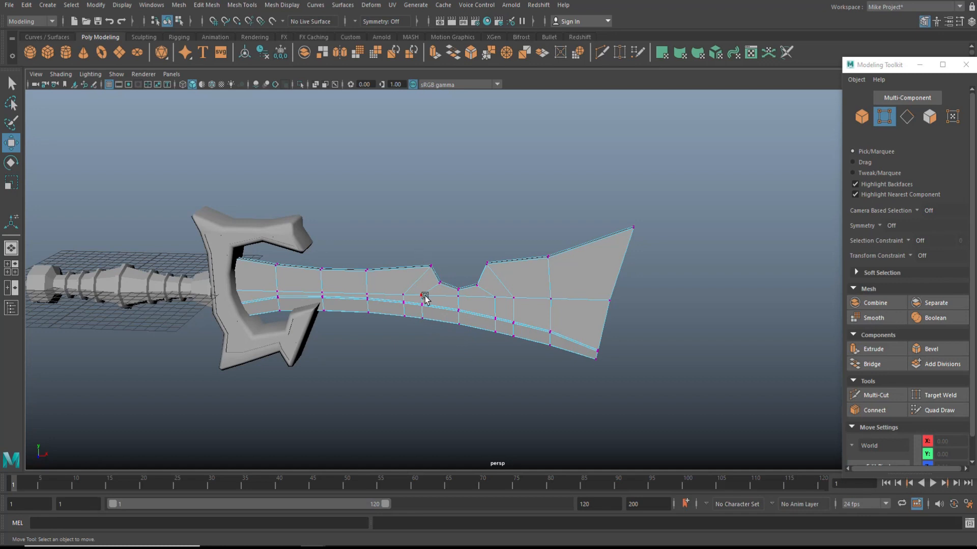
Step: Create a polygon cylinder, place it above the blade's notch, and rotate it so its flat caps face the blade's sides
{"action": "left_click", "coordinate": [66, 55]}
{"action": "left_click_drag", "start_coordinate": [169, 292], "coordinate": [512, 295]}
{"action": "left_click_drag", "start_coordinate": [454, 243], "coordinate": [452, 277]}
{"action": "key", "text": "e"}
{"action": "left_click_drag", "start_coordinate": [622, 336], "coordinate": [586, 344], "text": "alt"}
Step: Set the cylinder's Subdivisions Axis to 8
{"action": "key", "text": "ctrl+a"}
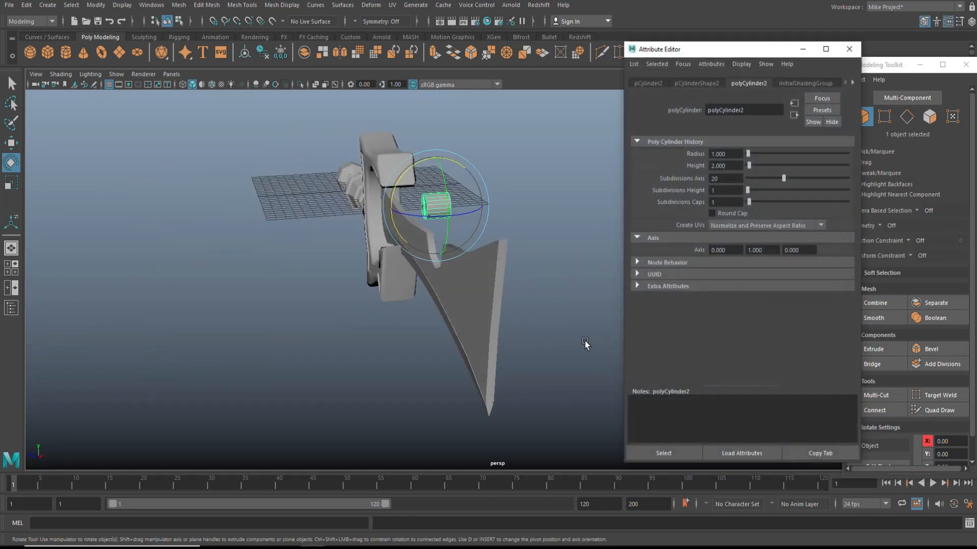
{"action": "left_click", "coordinate": [737, 181]}
{"action": "type", "text": "8"}
{"action": "key", "text": "Return"}
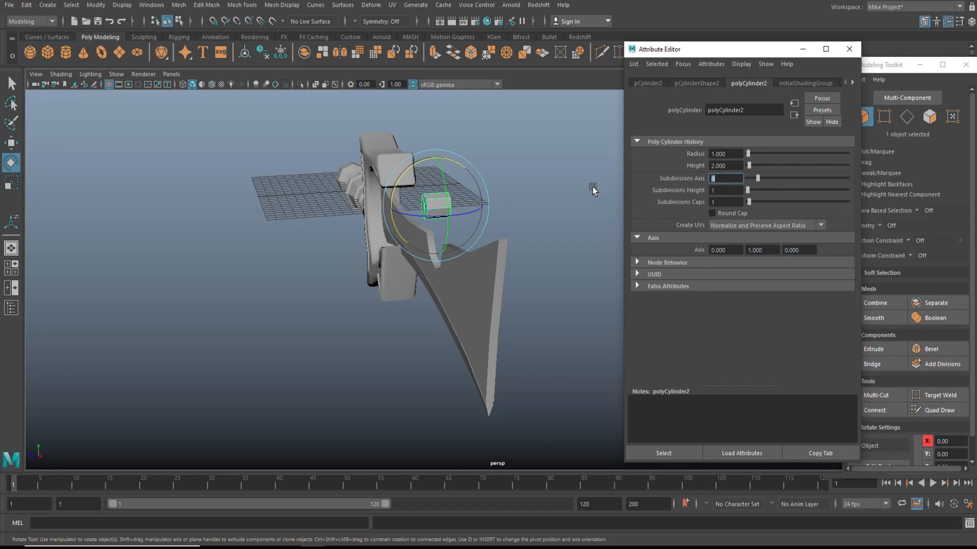
Step: In the front view, enlarge the eight-sided cylinder uniformly to nearly three times its size and move it into the blade's notch
{"action": "scroll", "coordinate": [506, 288], "scroll_direction": "up", "scroll_amount": 3}
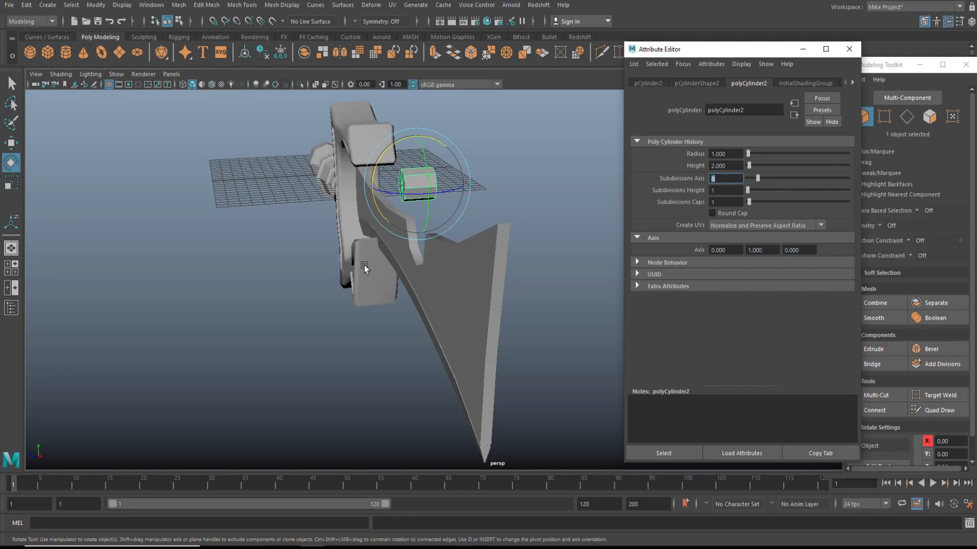
{"action": "scroll", "coordinate": [364, 268], "scroll_direction": "up", "scroll_amount": 2}
{"action": "left_click_drag", "start_coordinate": [359, 270], "coordinate": [438, 277], "text": "alt"}
{"action": "left_click_drag", "start_coordinate": [380, 283], "coordinate": [340, 324], "text": "alt"}
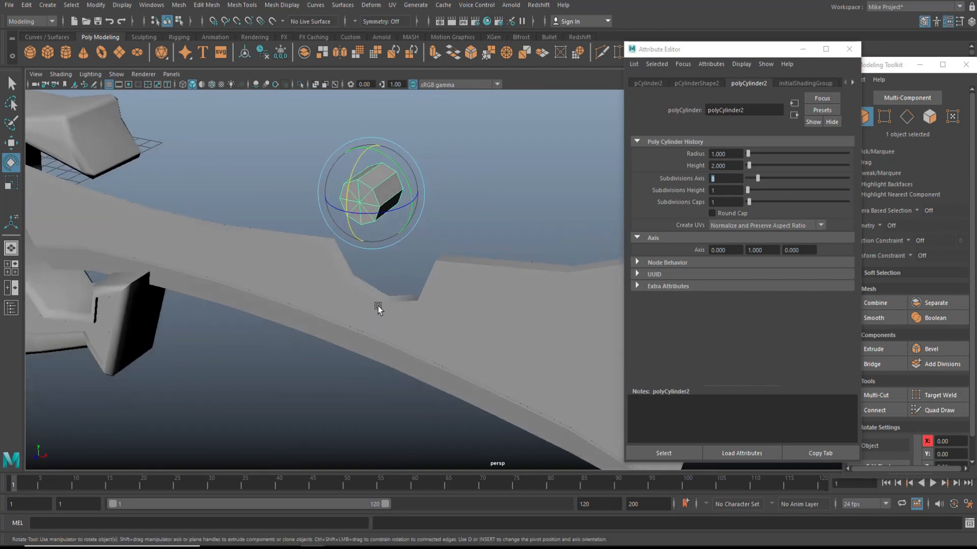
{"action": "left_click", "coordinate": [10, 268]}
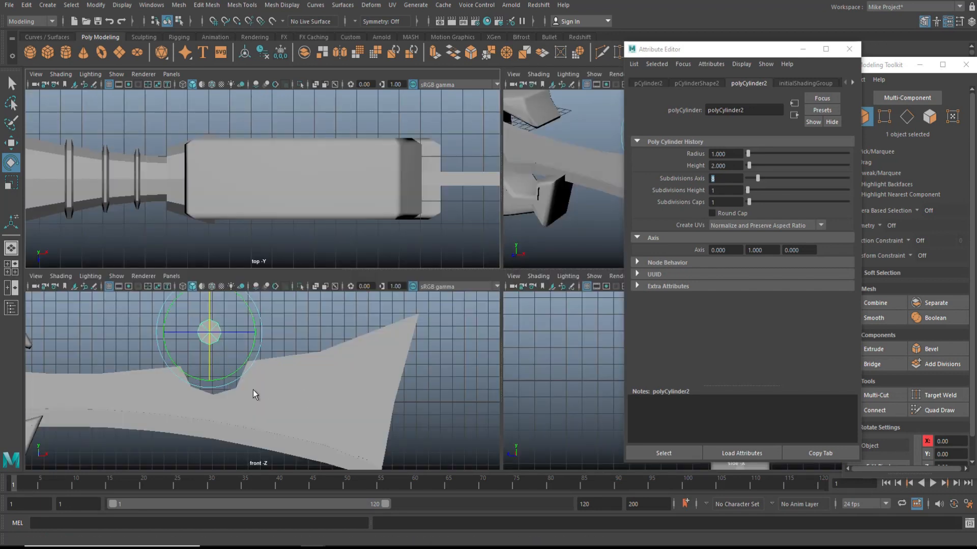
{"action": "key", "text": "space"}
{"action": "key", "text": "r"}
{"action": "left_click_drag", "start_coordinate": [401, 186], "coordinate": [465, 198]}
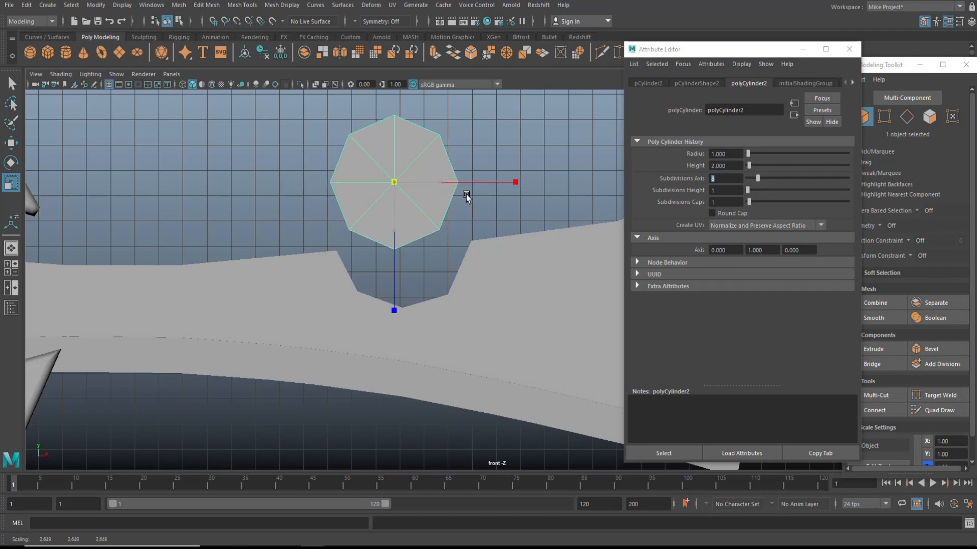
{"action": "key", "text": "w"}
{"action": "left_click_drag", "start_coordinate": [396, 183], "coordinate": [405, 234]}
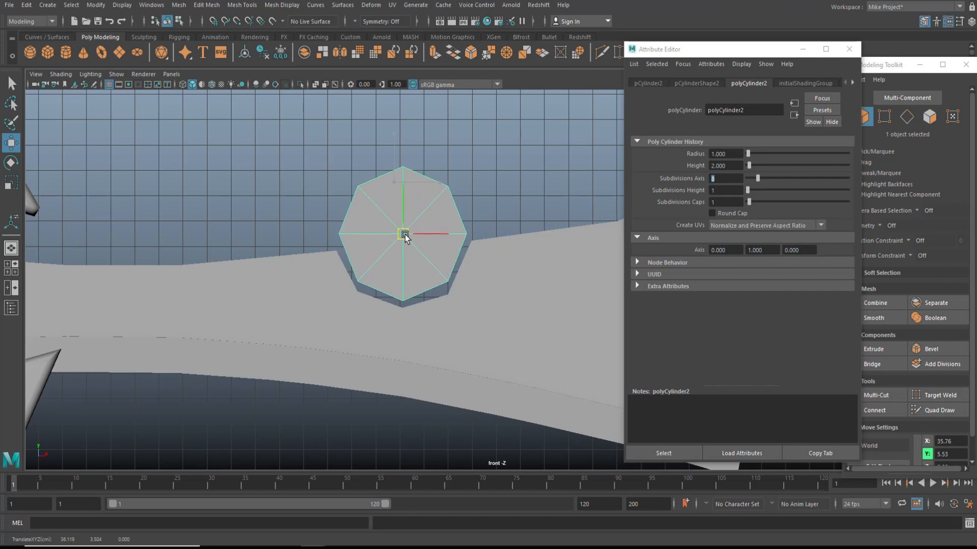
Step: Move the blade's notch vertices on the tip side to follow the cylinder's outline with a small even gap
{"action": "left_click", "coordinate": [530, 279]}
{"action": "right_click_drag", "start_coordinate": [507, 271], "coordinate": [460, 261]}
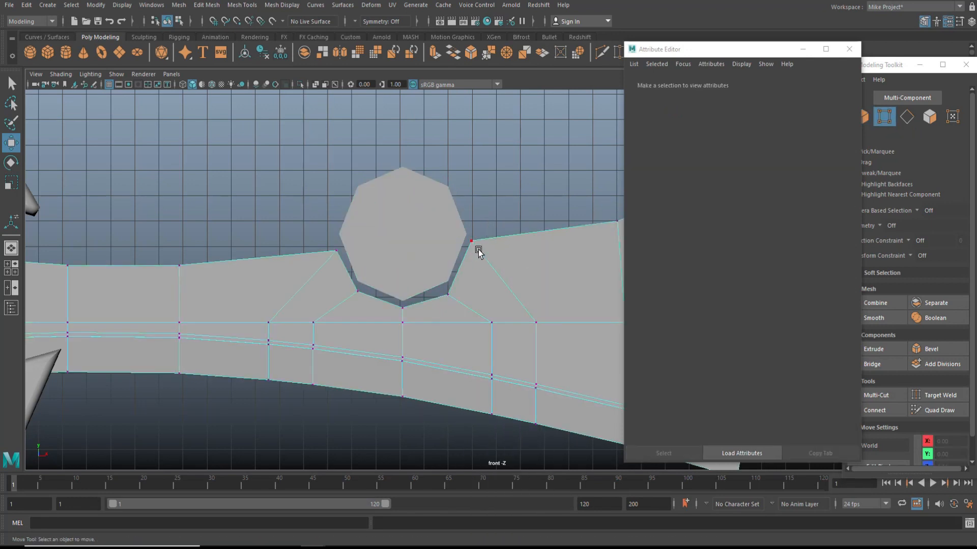
{"action": "left_click", "coordinate": [472, 242]}
{"action": "left_click_drag", "start_coordinate": [472, 243], "coordinate": [475, 236]}
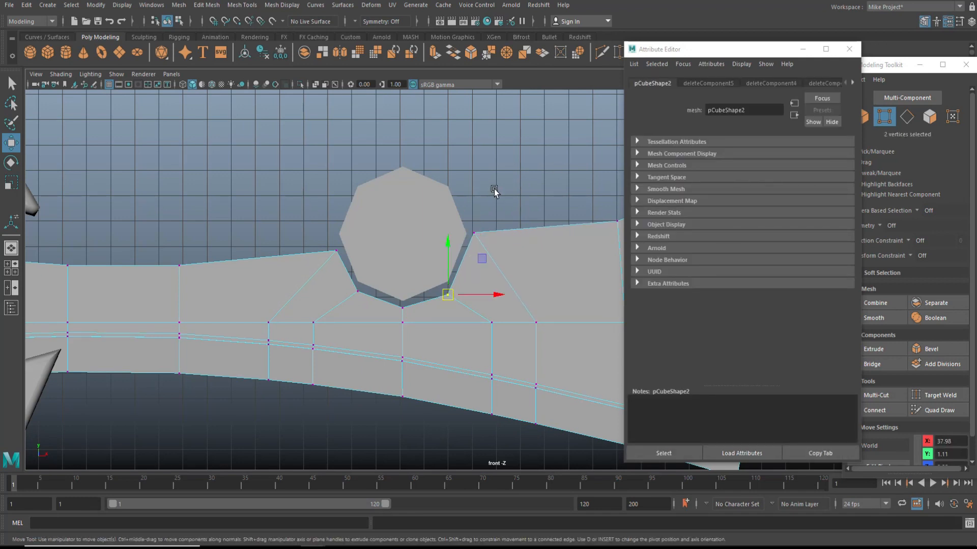
{"action": "left_click_drag", "start_coordinate": [451, 300], "coordinate": [454, 293]}
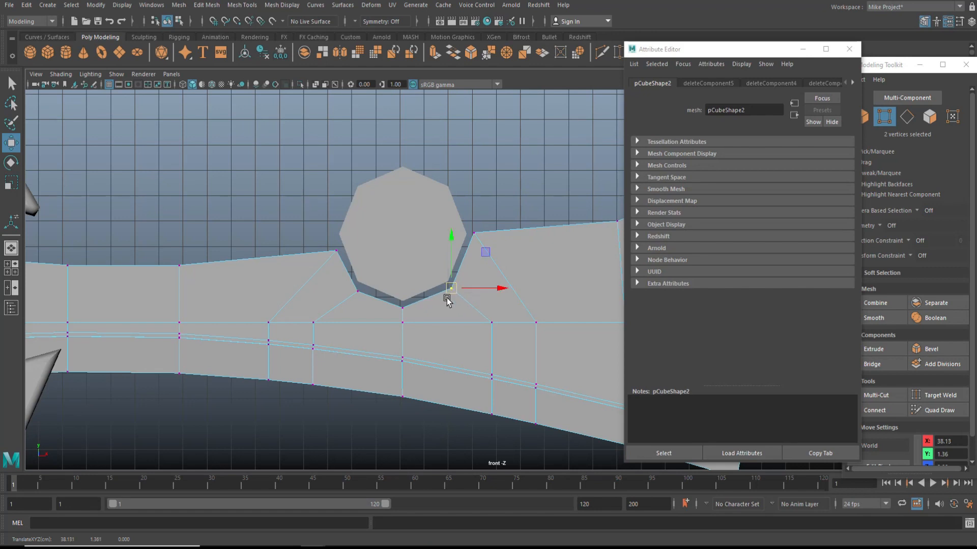
Step: Fit the guard-side notch vertices to the cylinder's outline and raise the neighbouring top-edge vertices slightly
{"action": "mouse_move", "coordinate": [346, 284]}
{"action": "left_mouse_down"}
{"action": "mouse_move", "coordinate": [362, 299]}
{"action": "mouse_move", "coordinate": [356, 289]}
{"action": "left_mouse_up"}
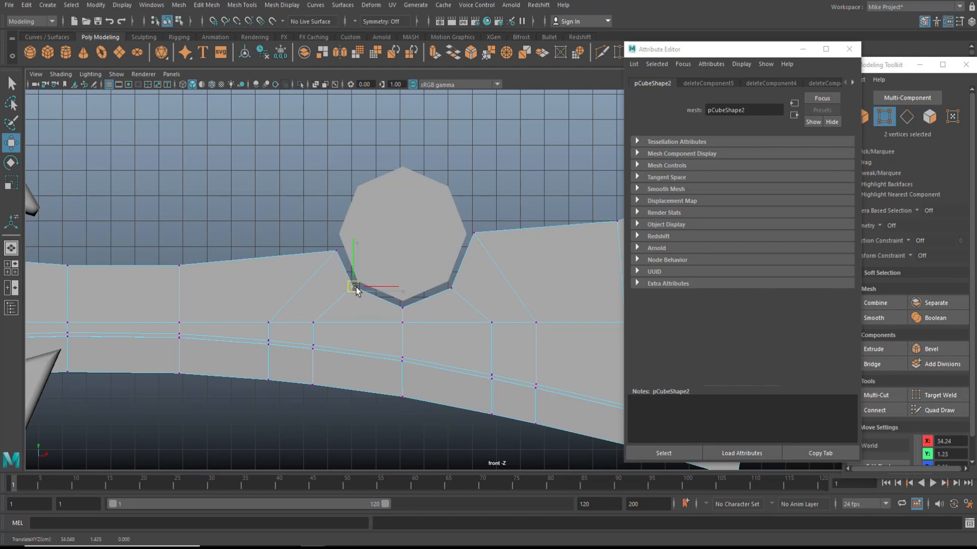
{"action": "mouse_move", "coordinate": [328, 237]}
{"action": "left_mouse_down"}
{"action": "mouse_move", "coordinate": [338, 254]}
{"action": "mouse_move", "coordinate": [333, 242]}
{"action": "left_mouse_up"}
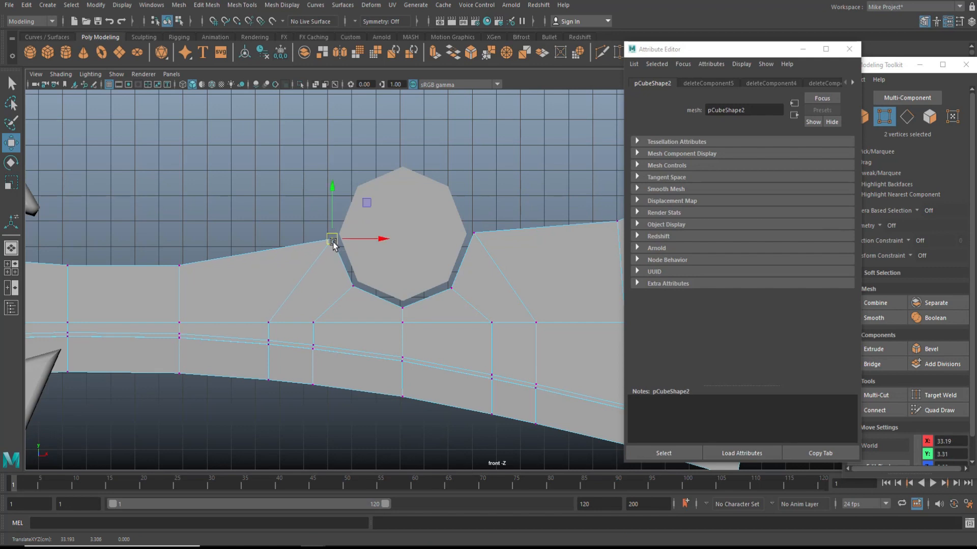
{"action": "left_click", "coordinate": [179, 265]}
{"action": "left_click_drag", "start_coordinate": [180, 266], "coordinate": [179, 262]}
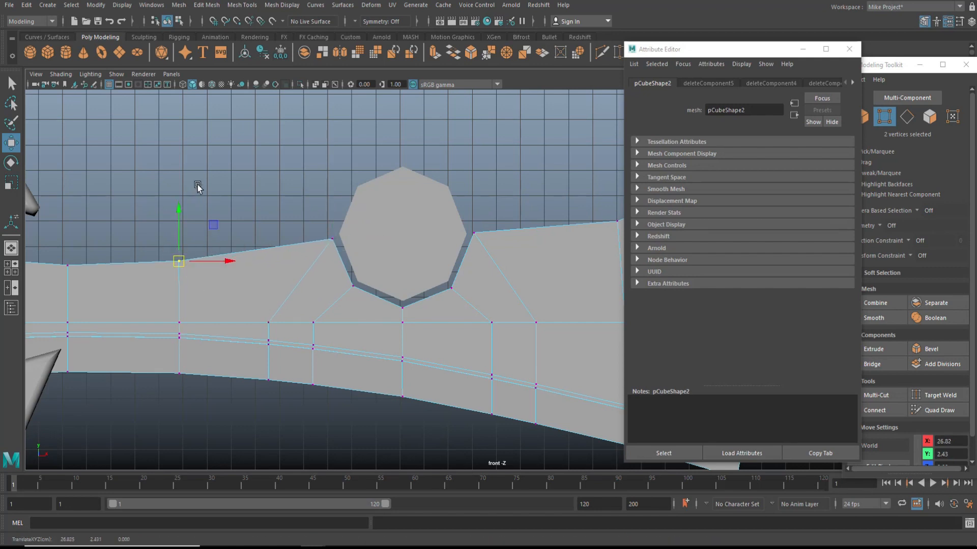
{"action": "left_click", "coordinate": [198, 187]}
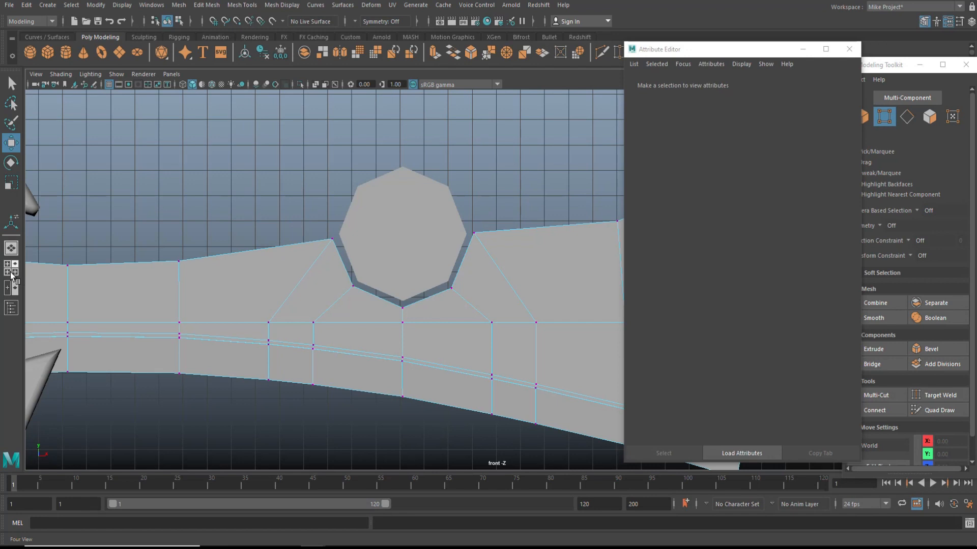
Step: Back in the perspective view, close the floating editor windows and scale the cylinder's depth down to a thicker-than-blade disc
{"action": "key", "text": "space"}
{"action": "key", "text": "space"}
{"action": "key", "text": "space"}
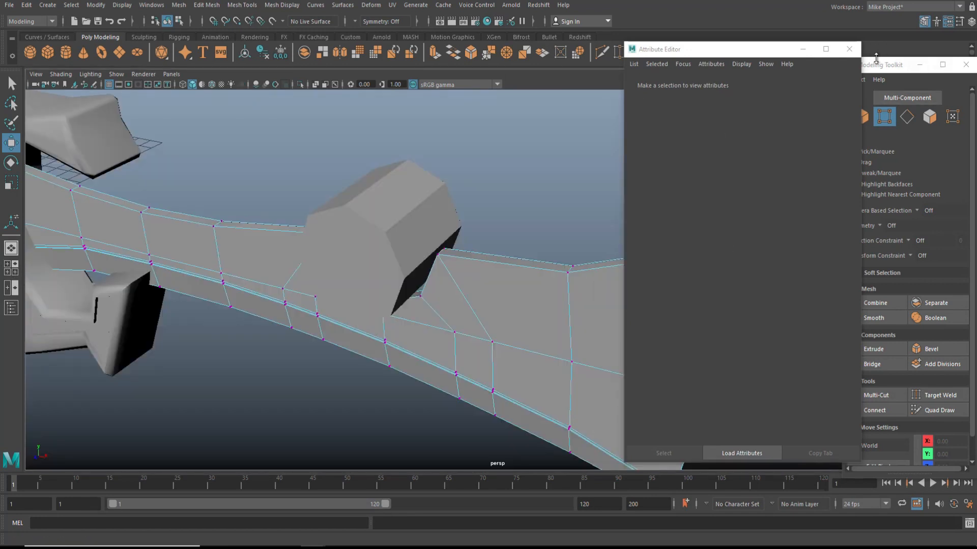
{"action": "left_click", "coordinate": [849, 49]}
{"action": "left_click", "coordinate": [966, 65]}
{"action": "left_click", "coordinate": [443, 206]}
{"action": "left_click_drag", "start_coordinate": [477, 320], "coordinate": [416, 315], "text": "alt"}
{"action": "key", "text": "r"}
{"action": "left_click_drag", "start_coordinate": [346, 202], "coordinate": [405, 176]}
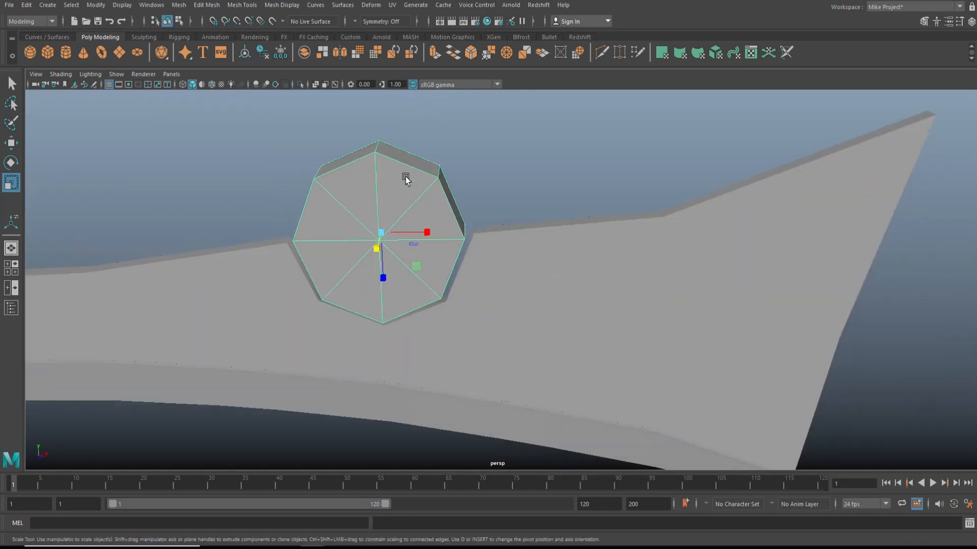
Step: Bevel the rim edge loops on both caps of the eight-sided disc with a fraction of 0.4
{"action": "right_click_drag", "start_coordinate": [403, 167], "coordinate": [356, 166]}
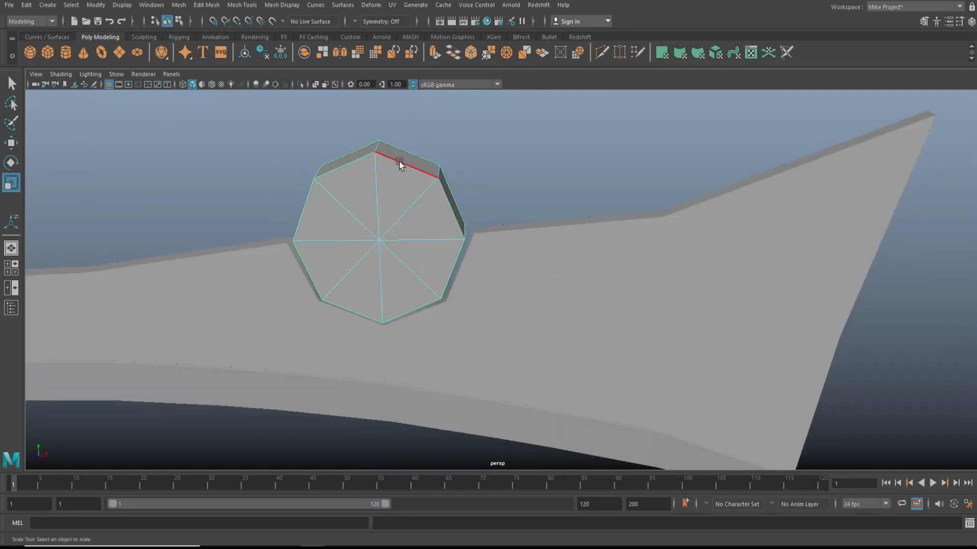
{"action": "left_click", "coordinate": [402, 166]}
{"action": "left_click_drag", "start_coordinate": [404, 159], "coordinate": [349, 225], "text": "alt"}
{"action": "double_click", "coordinate": [365, 224], "text": "shift"}
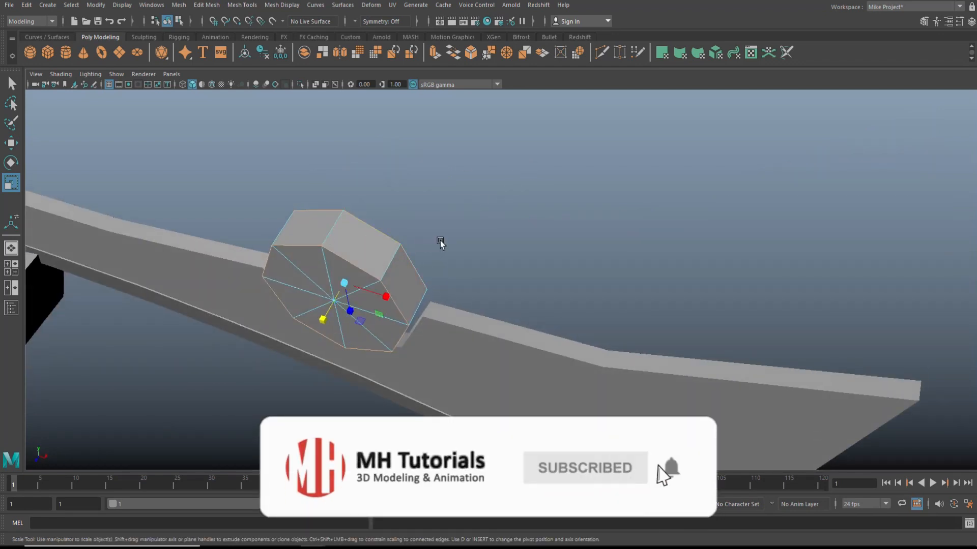
{"action": "key", "text": "ctrl+b"}
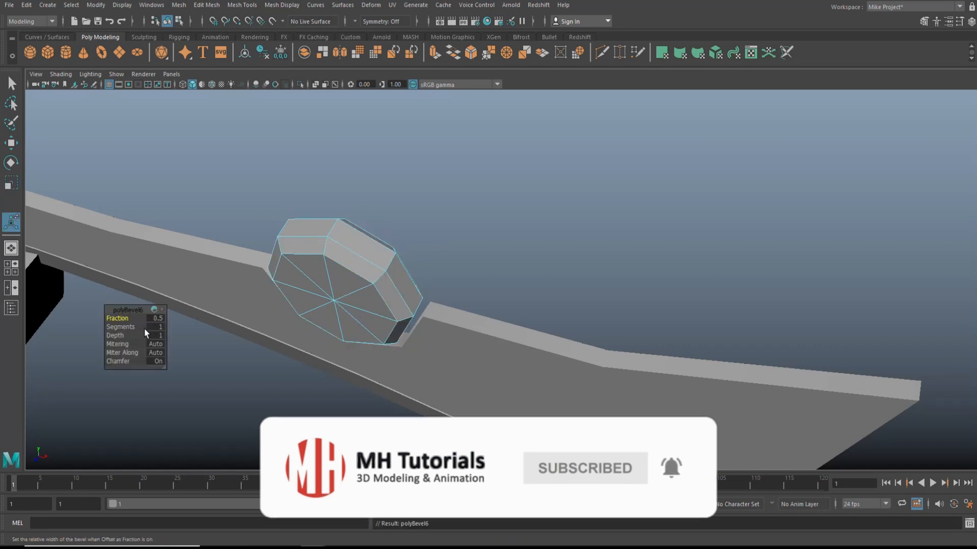
{"action": "left_click", "coordinate": [156, 319]}
{"action": "type", "text": "0.4"}
{"action": "key", "text": "Return"}
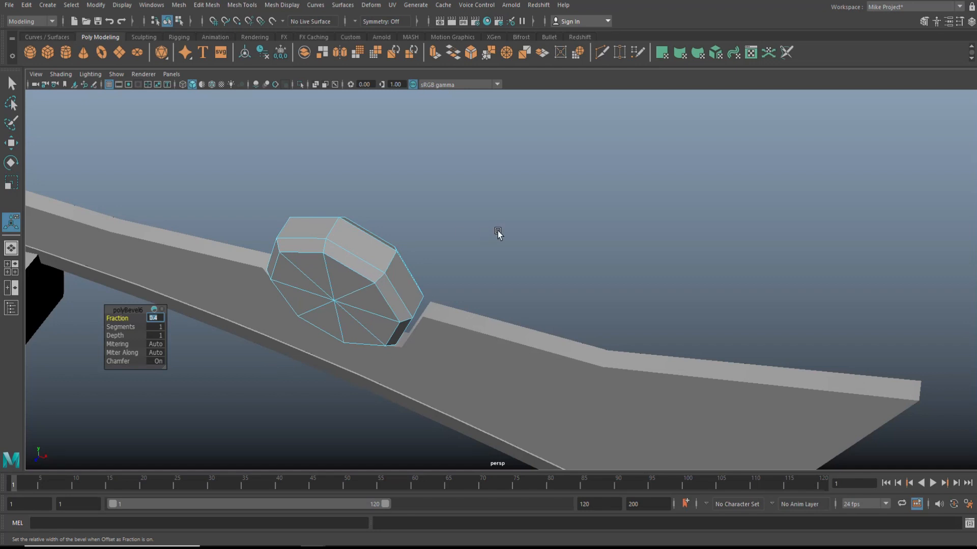
{"action": "left_click_drag", "start_coordinate": [503, 251], "coordinate": [606, 283], "text": "alt"}
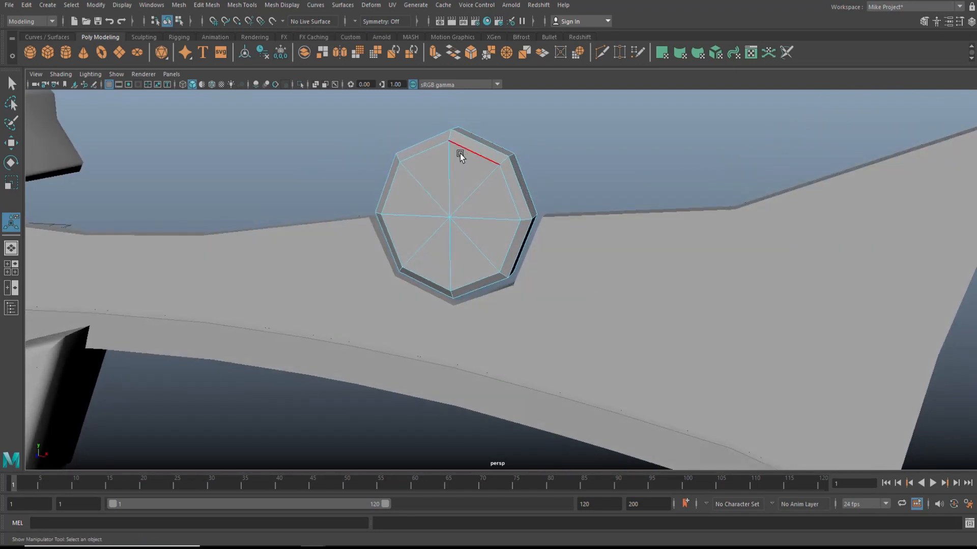
Step: Select all the triangular faces on both caps of the octagonal gem, inside the bevelled rims
{"action": "right_click_drag", "start_coordinate": [460, 166], "coordinate": [460, 193]}
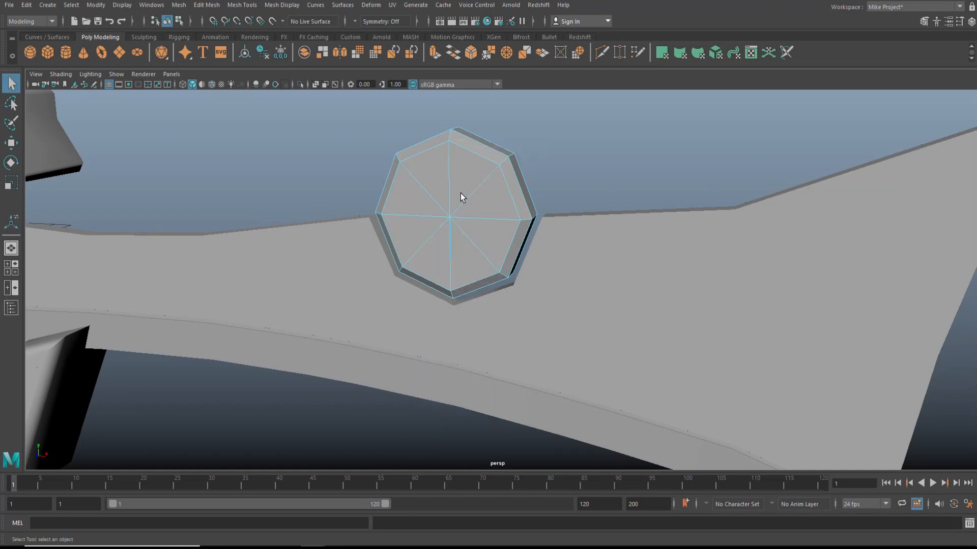
{"action": "mouse_move", "coordinate": [493, 253]}
{"action": "left_mouse_down"}
{"action": "mouse_move", "coordinate": [471, 249]}
{"action": "mouse_move", "coordinate": [494, 216]}
{"action": "mouse_move", "coordinate": [443, 227]}
{"action": "mouse_move", "coordinate": [554, 199]}
{"action": "left_mouse_up"}
{"action": "left_click_drag", "start_coordinate": [636, 185], "coordinate": [480, 165], "text": "alt"}
{"action": "key", "text": "Caps_Lock"}
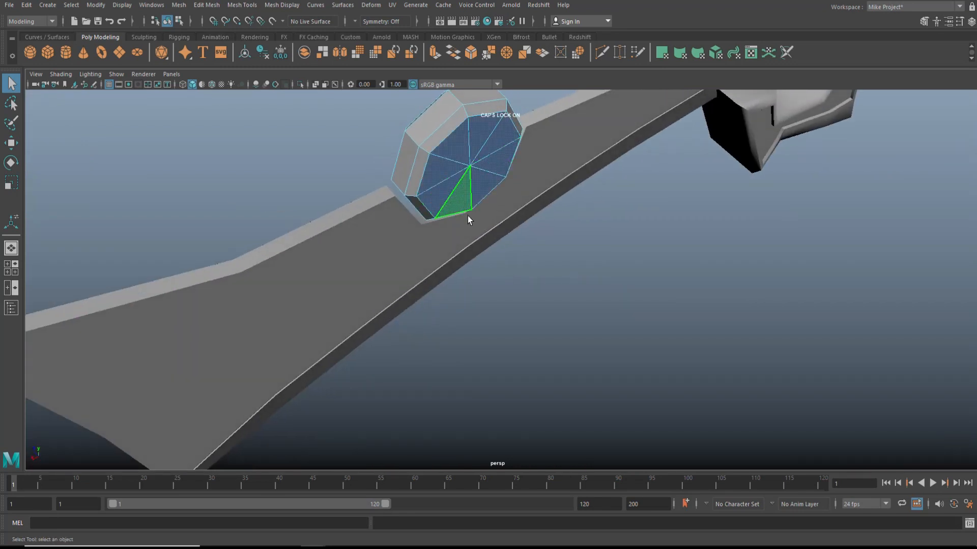
{"action": "left_click_drag", "start_coordinate": [471, 247], "coordinate": [659, 228], "text": "alt"}
{"action": "left_click", "coordinate": [601, 178]}
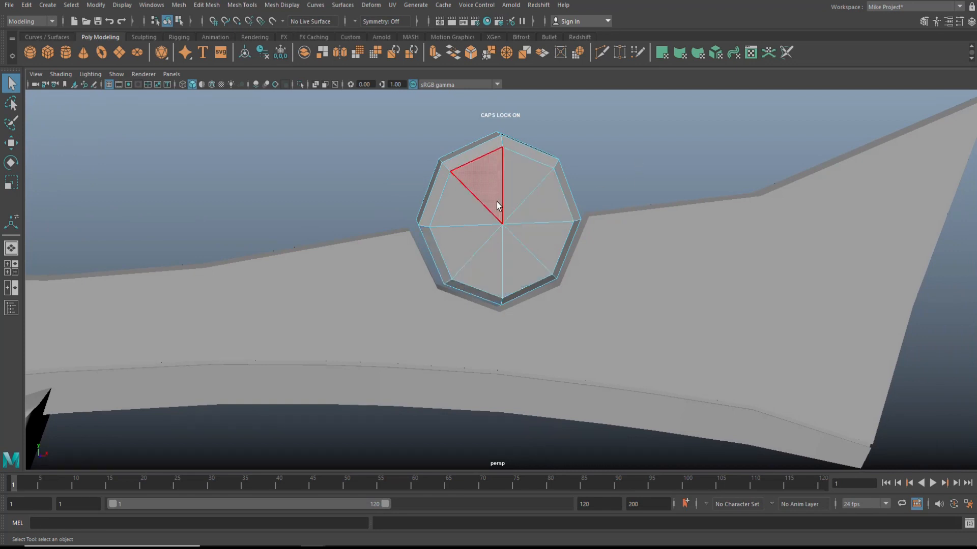
{"action": "mouse_move", "coordinate": [541, 211]}
{"action": "left_mouse_down"}
{"action": "mouse_move", "coordinate": [491, 241]}
{"action": "mouse_move", "coordinate": [541, 229]}
{"action": "left_mouse_up"}
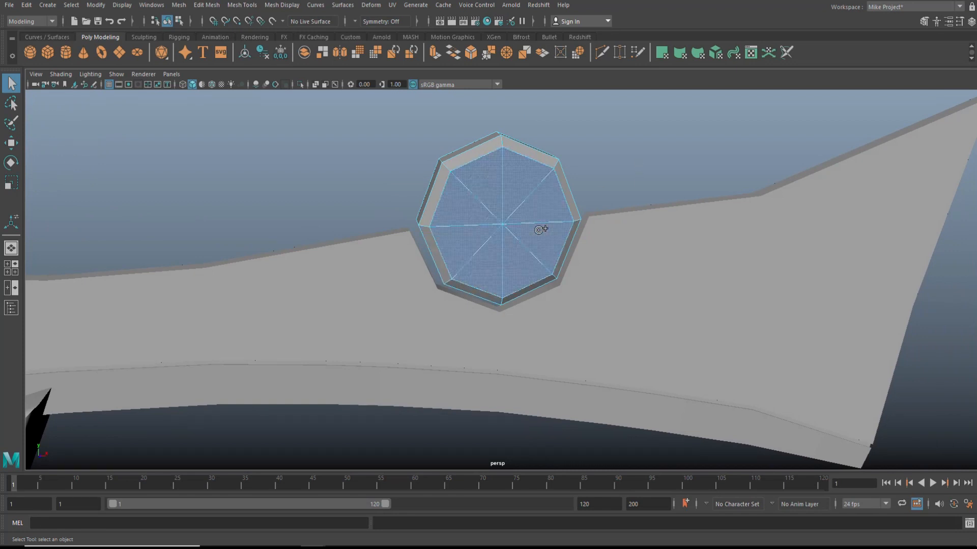
{"action": "mouse_move", "coordinate": [342, 163]}
{"action": "left_mouse_down", "text": "alt"}
{"action": "mouse_move", "coordinate": [475, 192]}
{"action": "mouse_move", "coordinate": [543, 182]}
{"action": "mouse_move", "coordinate": [535, 142]}
{"action": "mouse_move", "coordinate": [521, 186]}
{"action": "left_mouse_up", "text": "alt"}
{"action": "key", "text": "alt+x"}
{"action": "left_click_drag", "start_coordinate": [694, 132], "coordinate": [533, 114]}
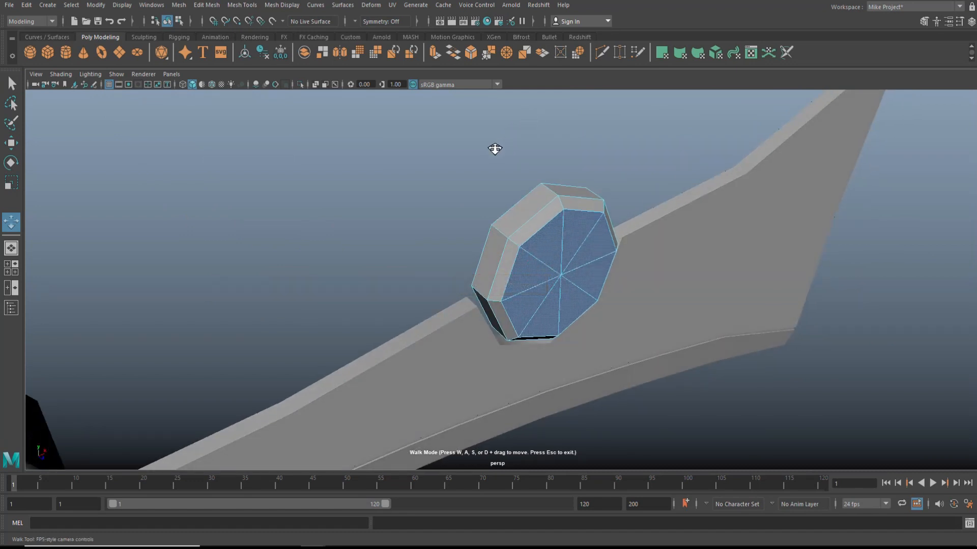
{"action": "key", "text": "Escape"}
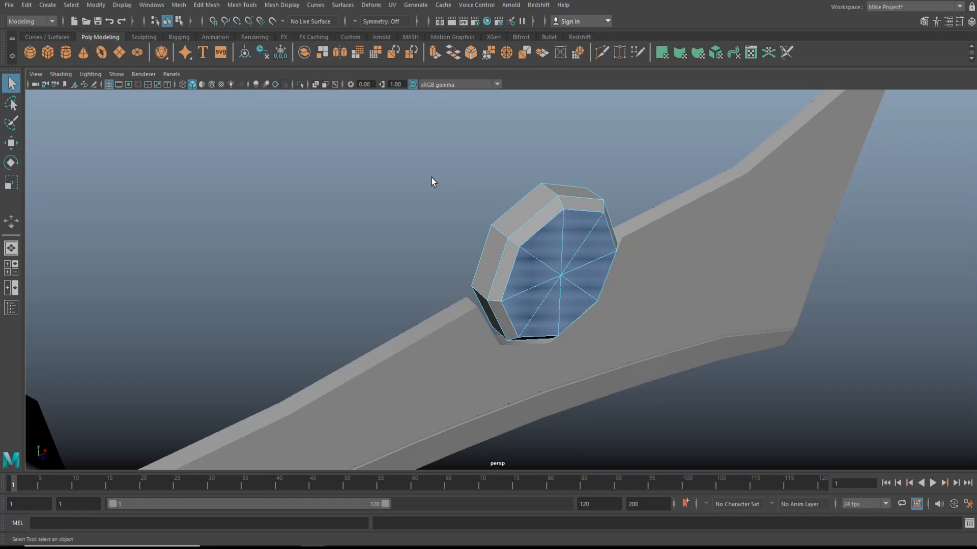
Step: Extrude the selected cap faces with an offset of 0.4 to form an inner border on both sides of the gem
{"action": "key", "text": "ctrl+e"}
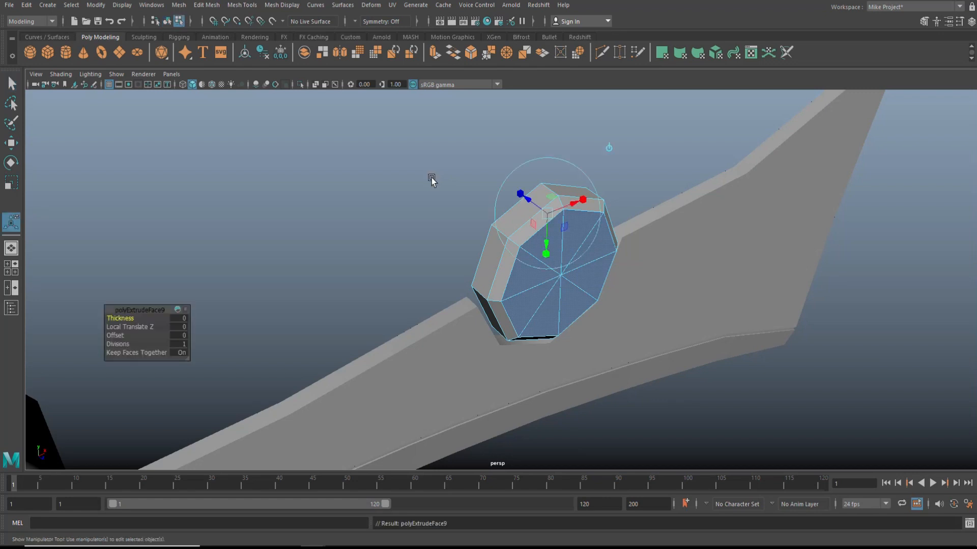
{"action": "left_click", "coordinate": [115, 336]}
{"action": "middle_click_drag", "start_coordinate": [118, 337], "coordinate": [121, 342]}
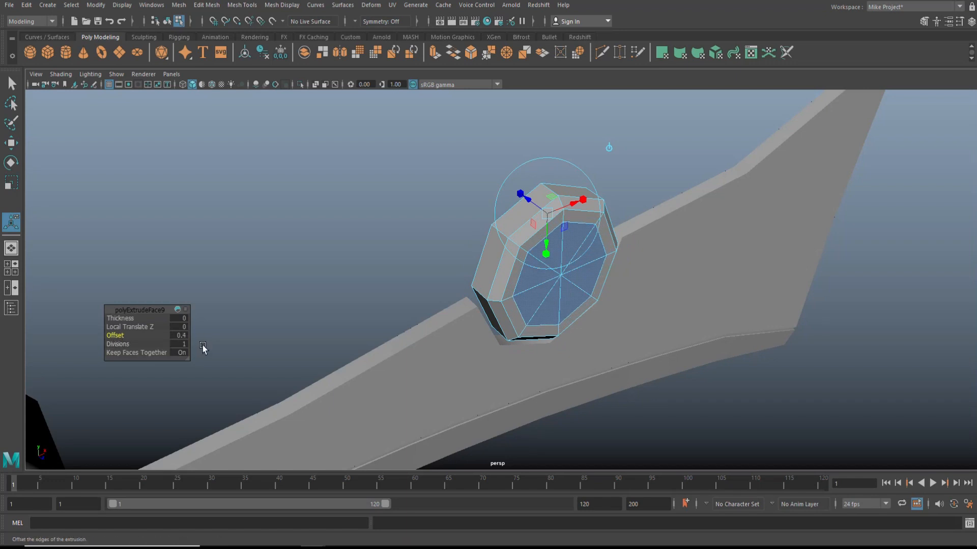
Step: Extrude the inner cap faces again and scale them together along the gem's depth to recess both centres
{"action": "key", "text": "ctrl+e"}
{"action": "key", "text": "r"}
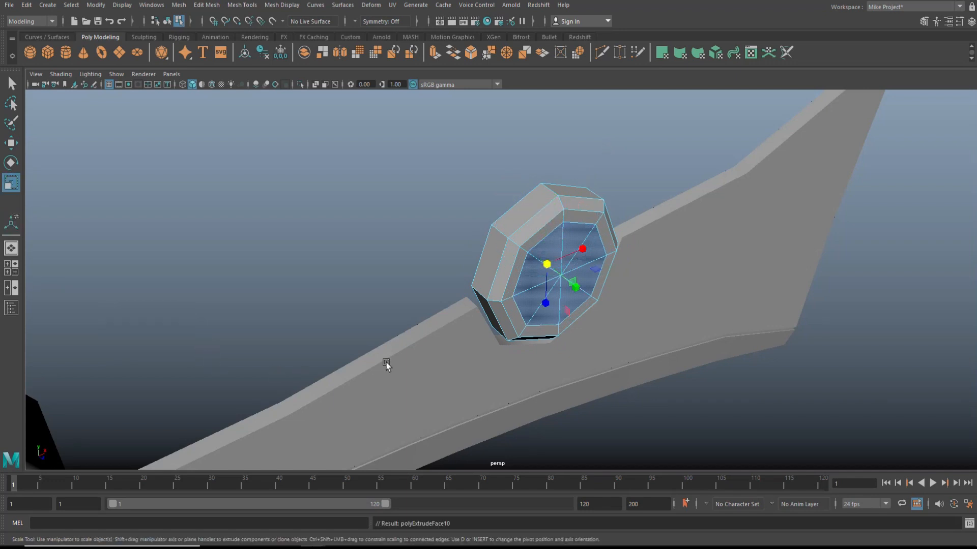
{"action": "left_click_drag", "start_coordinate": [576, 288], "coordinate": [564, 282]}
{"action": "left_click", "coordinate": [350, 251]}
Step: In the front view, raise the blade's top-edge vertices between the gem and the tip so the edge slopes up more evenly
{"action": "right_click_drag", "start_coordinate": [350, 252], "coordinate": [566, 395], "text": "alt"}
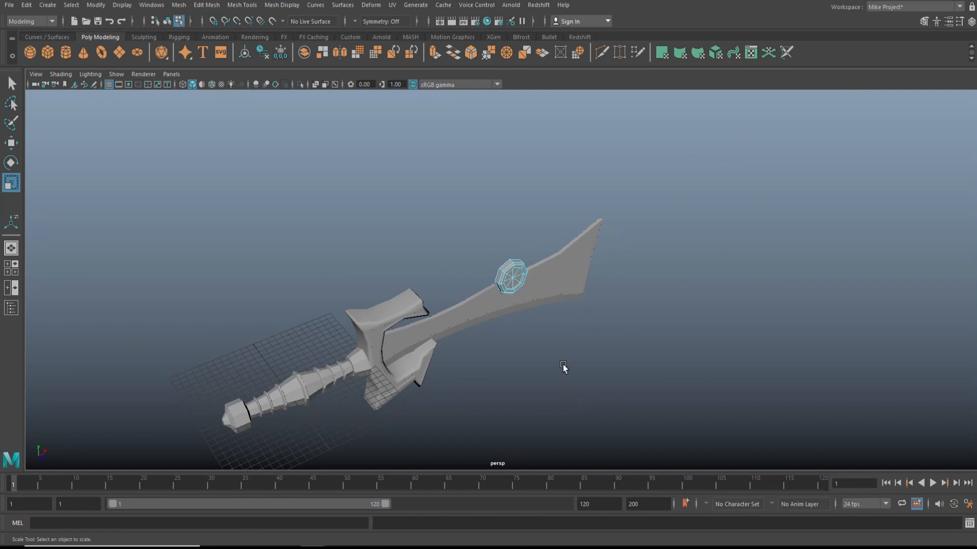
{"action": "left_click_drag", "start_coordinate": [563, 373], "coordinate": [527, 333], "text": "alt"}
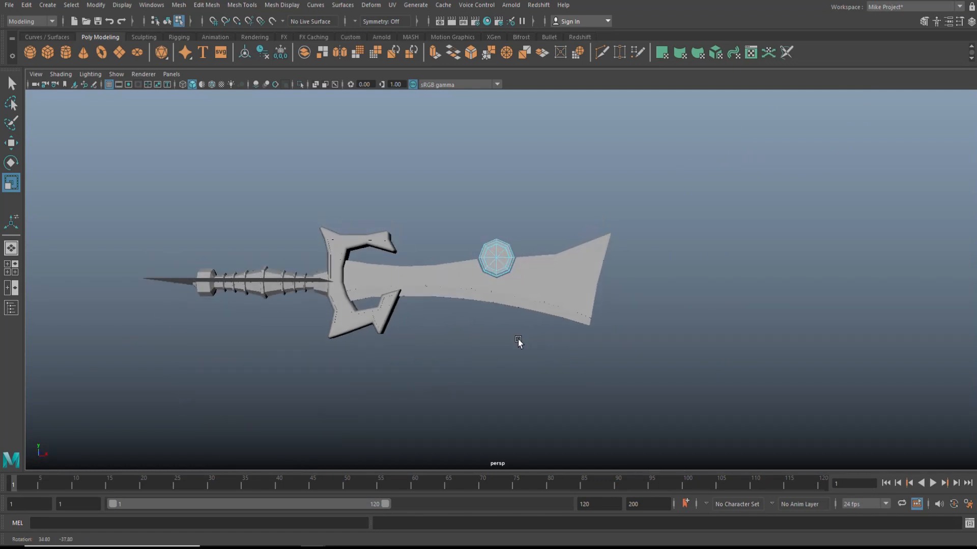
{"action": "left_click", "coordinate": [11, 268]}
{"action": "key", "text": "space"}
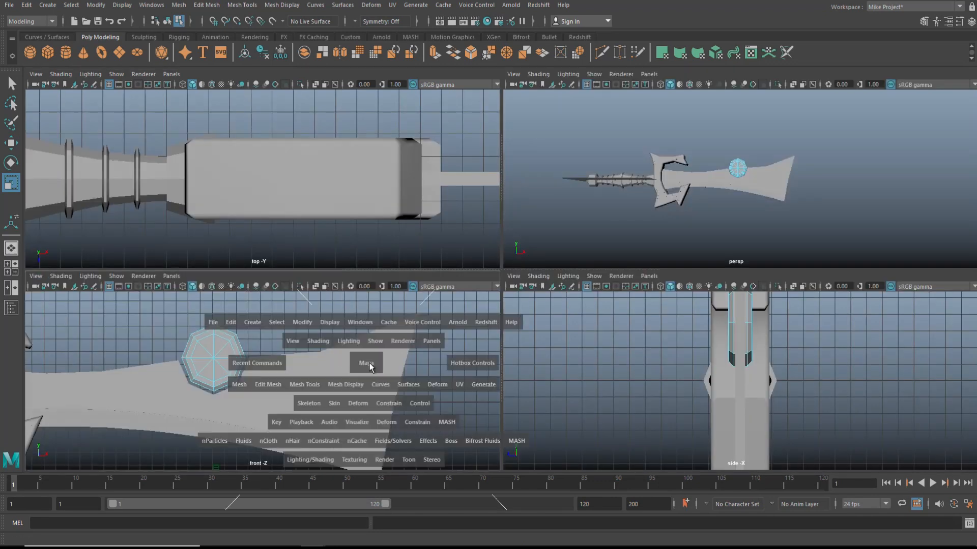
{"action": "left_click", "coordinate": [581, 328]}
{"action": "scroll", "coordinate": [478, 349], "scroll_direction": "down", "scroll_amount": 2}
{"action": "scroll", "coordinate": [194, 355], "scroll_direction": "down", "scroll_amount": 3}
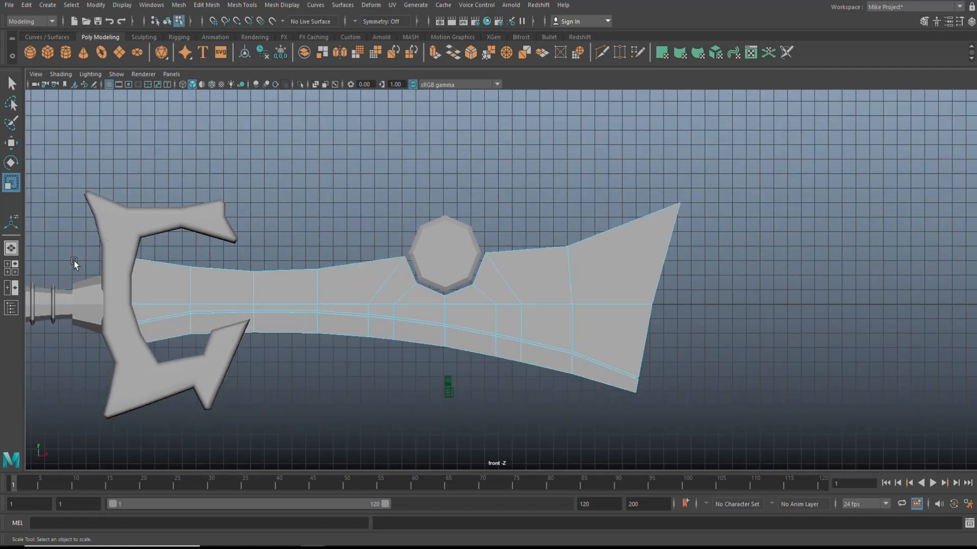
{"action": "scroll", "coordinate": [534, 267], "scroll_direction": "up", "scroll_amount": 2}
{"action": "right_click_drag", "start_coordinate": [617, 251], "coordinate": [559, 252]}
{"action": "left_click", "coordinate": [582, 238]}
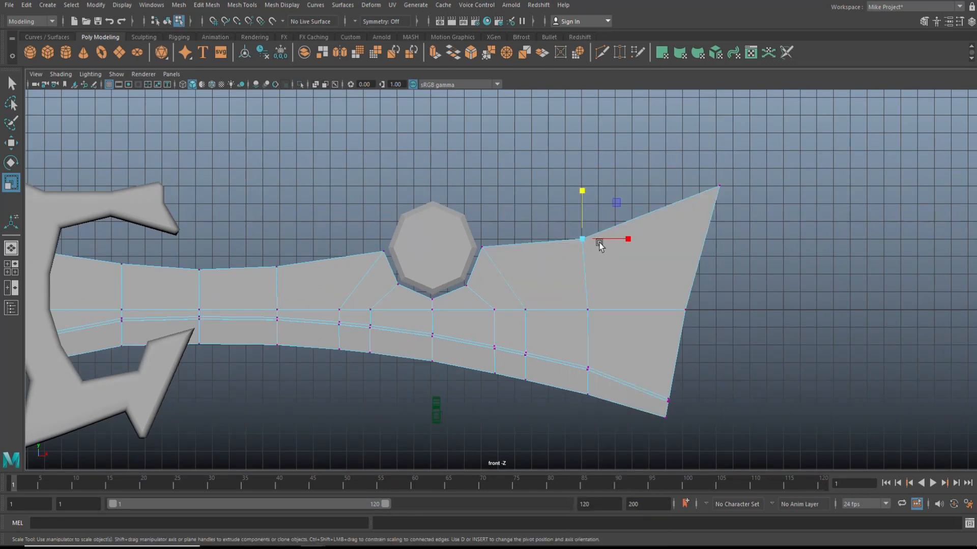
{"action": "key", "text": "w"}
{"action": "left_click_drag", "start_coordinate": [586, 243], "coordinate": [586, 234]}
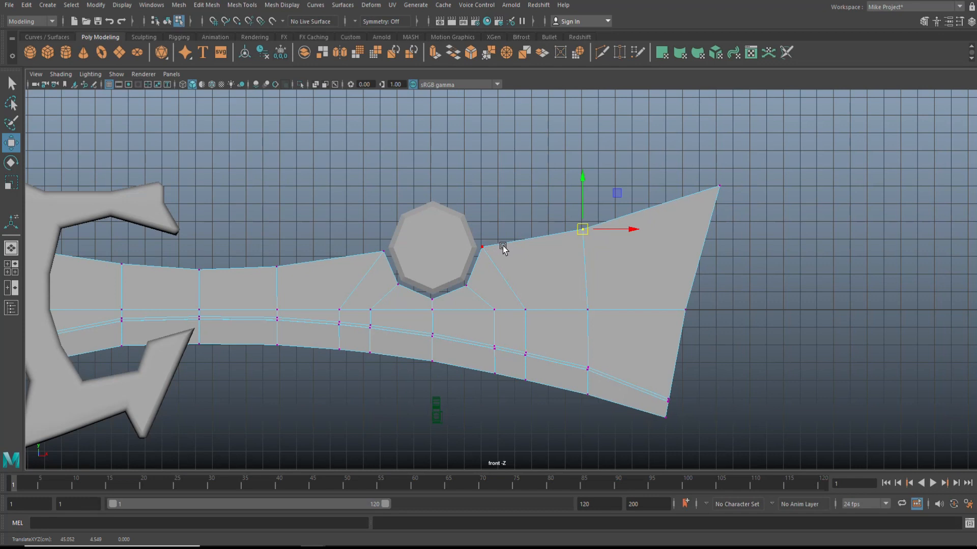
Step: Pull the middle vertices of the blade's end edge inward and shift the groove's end vertices slightly inward and up
{"action": "left_click", "coordinate": [685, 310]}
{"action": "left_click_drag", "start_coordinate": [731, 310], "coordinate": [712, 312]}
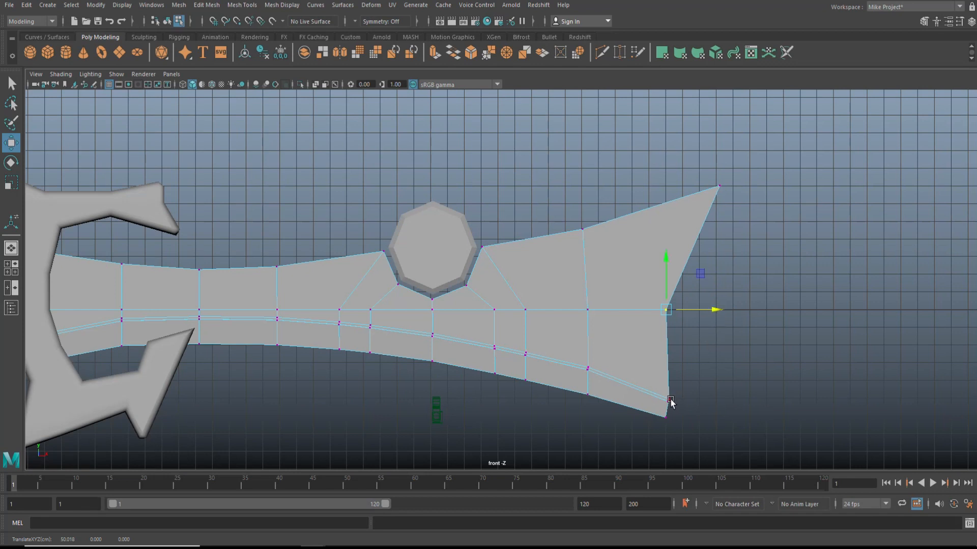
{"action": "mouse_move", "coordinate": [657, 387]}
{"action": "left_mouse_down"}
{"action": "mouse_move", "coordinate": [677, 410]}
{"action": "mouse_move", "coordinate": [709, 401]}
{"action": "mouse_move", "coordinate": [663, 394]}
{"action": "left_mouse_up"}
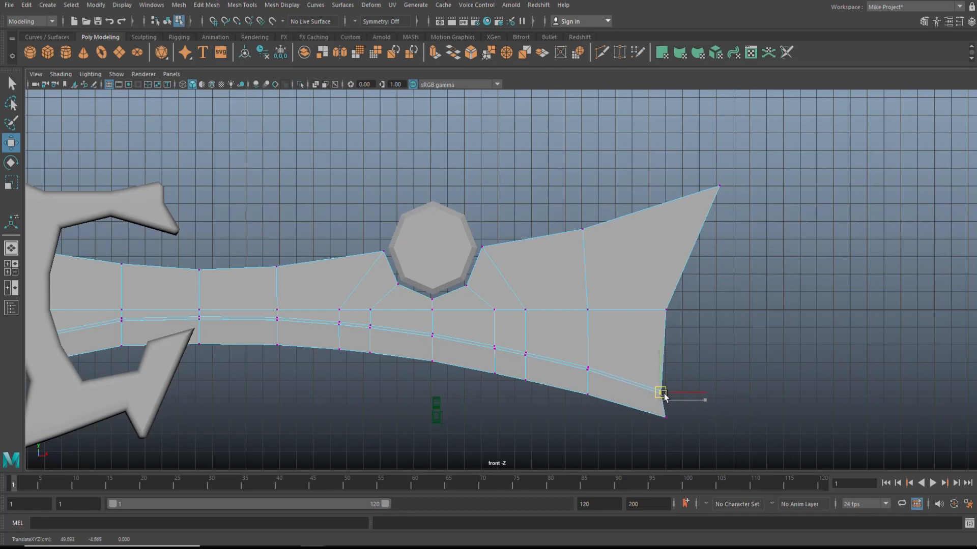
{"action": "left_click", "coordinate": [738, 356]}
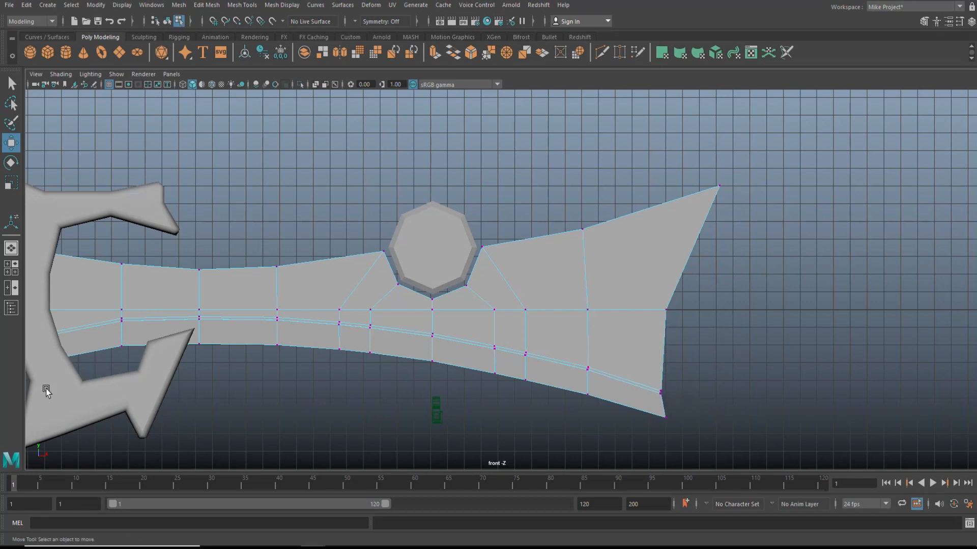
Step: Return to the perspective view and switch from vertex editing back to object mode
{"action": "left_click", "coordinate": [11, 268]}
{"action": "key", "text": "space"}
{"action": "left_click_drag", "start_coordinate": [627, 336], "coordinate": [678, 371], "text": "alt"}
{"action": "left_click", "coordinate": [460, 261]}
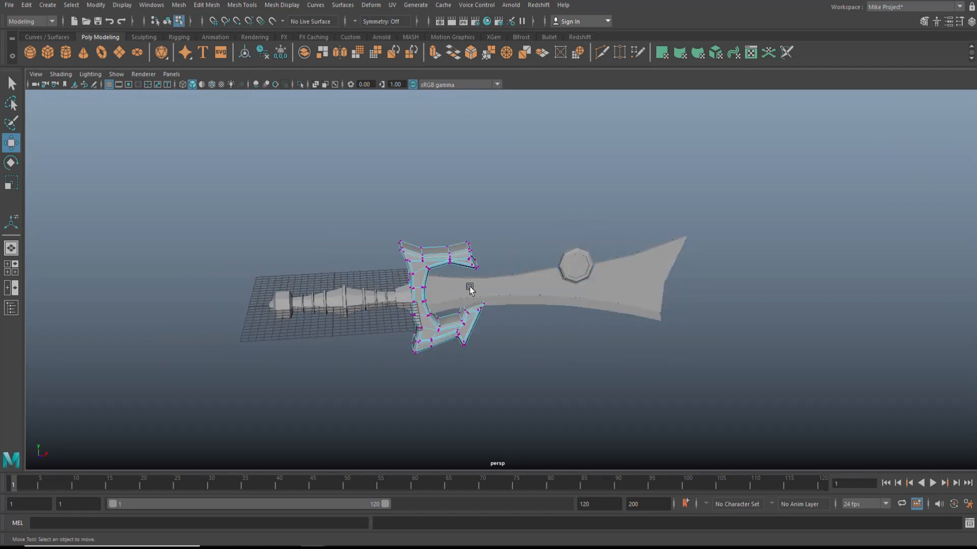
{"action": "scroll", "coordinate": [471, 353], "scroll_direction": "up", "scroll_amount": 3}
{"action": "right_click", "coordinate": [291, 313]}
{"action": "right_click_drag", "start_coordinate": [291, 313], "coordinate": [341, 245]}
{"action": "left_click", "coordinate": [283, 306]}
Step: Select the whole sword and turn on the Poly Count heads-up display to check its totals, leaving everything deselected
{"action": "left_click_drag", "start_coordinate": [303, 395], "coordinate": [595, 402], "text": "alt"}
{"action": "left_click_drag", "start_coordinate": [162, 175], "coordinate": [773, 431]}
{"action": "left_click", "coordinate": [122, 5]}
{"action": "mouse_move", "coordinate": [153, 40]}
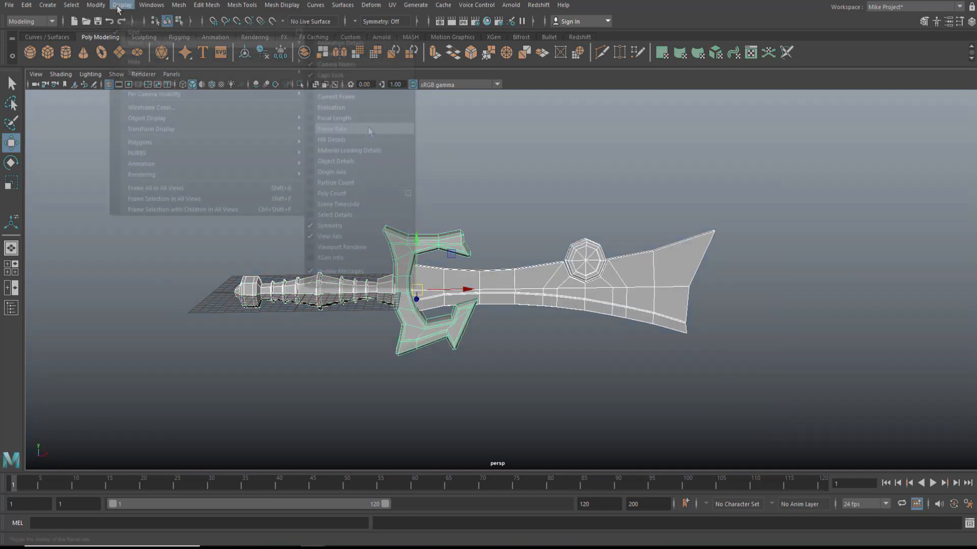
{"action": "left_click", "coordinate": [309, 192]}
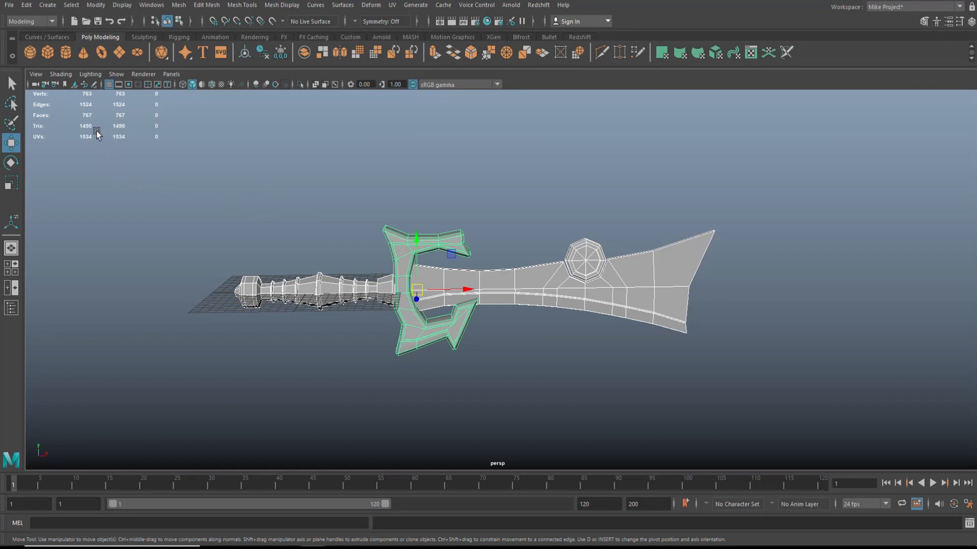
{"action": "left_click", "coordinate": [725, 358]}
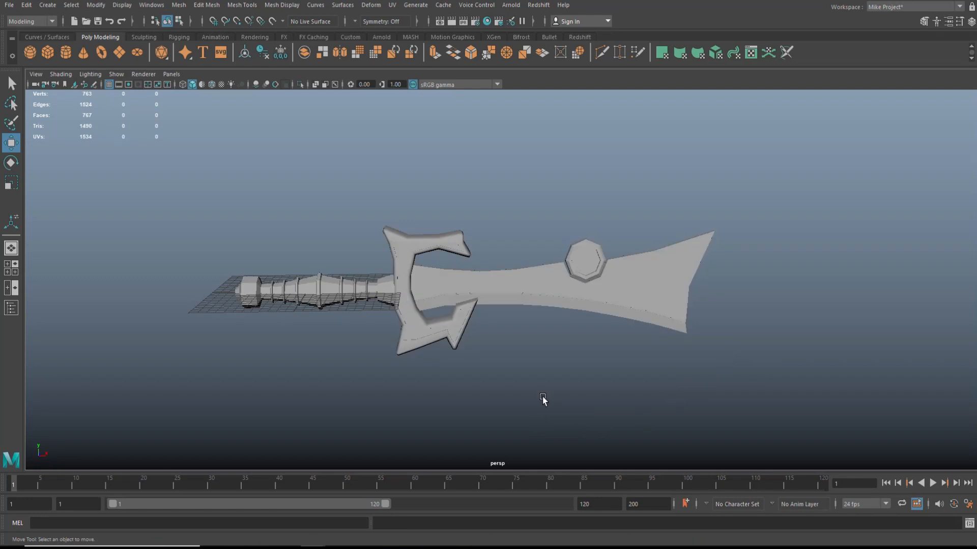
{"action": "mouse_move", "coordinate": [543, 394]}
{"action": "left_mouse_down", "text": "alt"}
{"action": "mouse_move", "coordinate": [545, 377]}
{"action": "mouse_move", "coordinate": [479, 377]}
{"action": "mouse_move", "coordinate": [442, 390]}
{"action": "mouse_move", "coordinate": [558, 404]}
{"action": "mouse_move", "coordinate": [568, 393]}
{"action": "mouse_move", "coordinate": [560, 419]}
{"action": "mouse_move", "coordinate": [576, 391]}
{"action": "mouse_move", "coordinate": [575, 351]}
{"action": "mouse_move", "coordinate": [557, 379]}
{"action": "mouse_move", "coordinate": [560, 412]}
{"action": "mouse_move", "coordinate": [522, 398]}
{"action": "mouse_move", "coordinate": [542, 372]}
{"action": "mouse_move", "coordinate": [540, 393]}
{"action": "left_mouse_up", "text": "alt"}
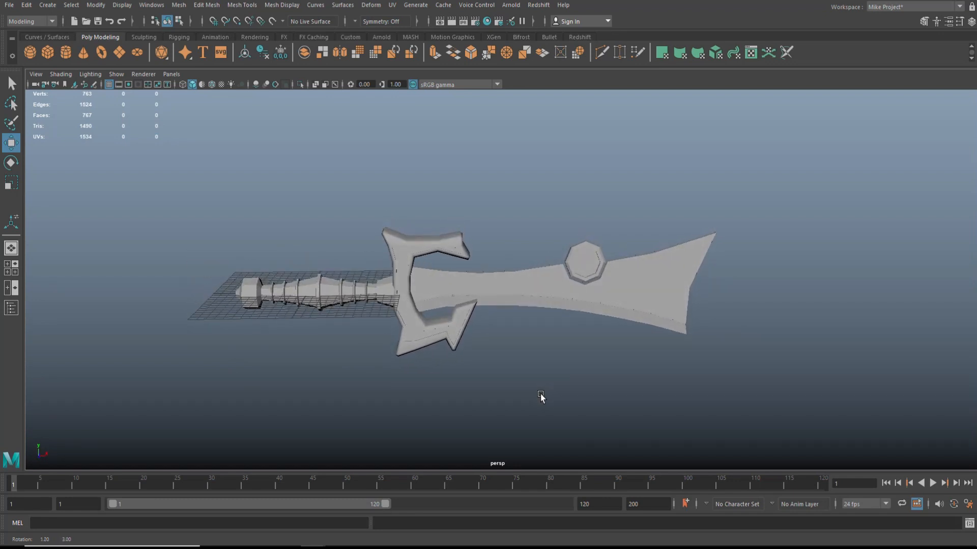